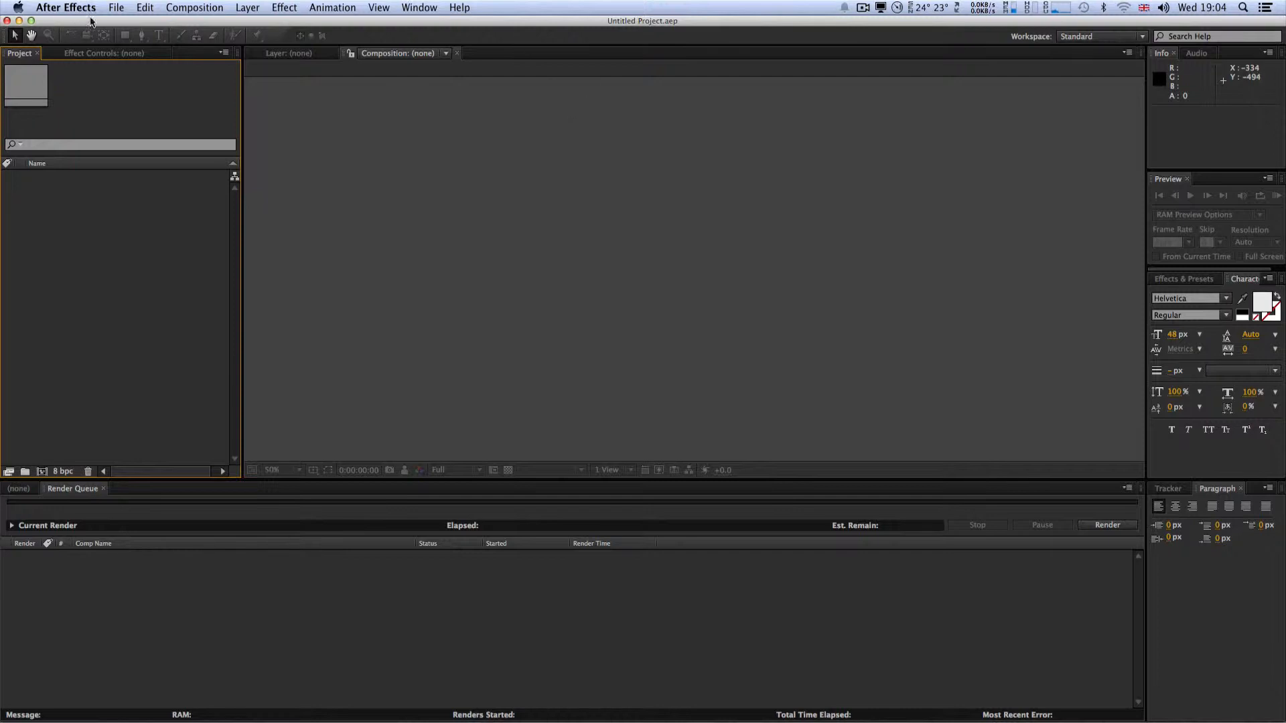
# Step: Import city one.mp4 from the Desktop and create a new composition from the clip
pyautogui.click(117, 9)
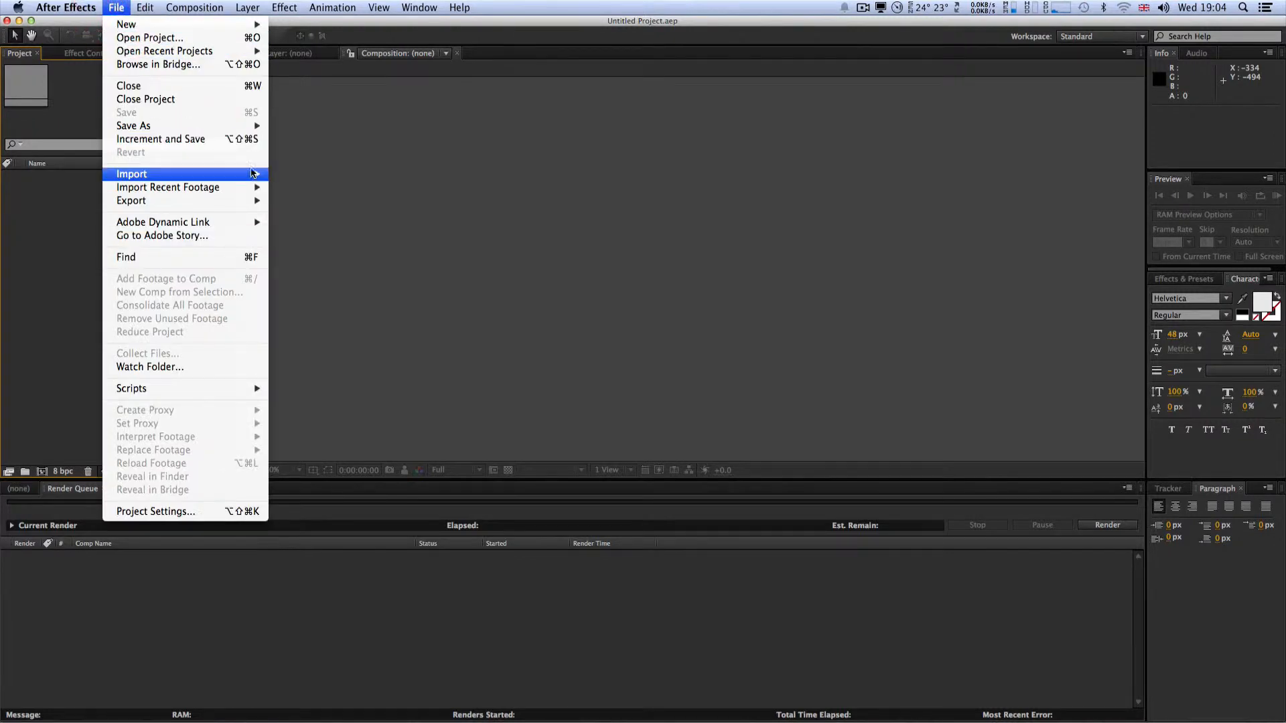
pyautogui.click(276, 175)
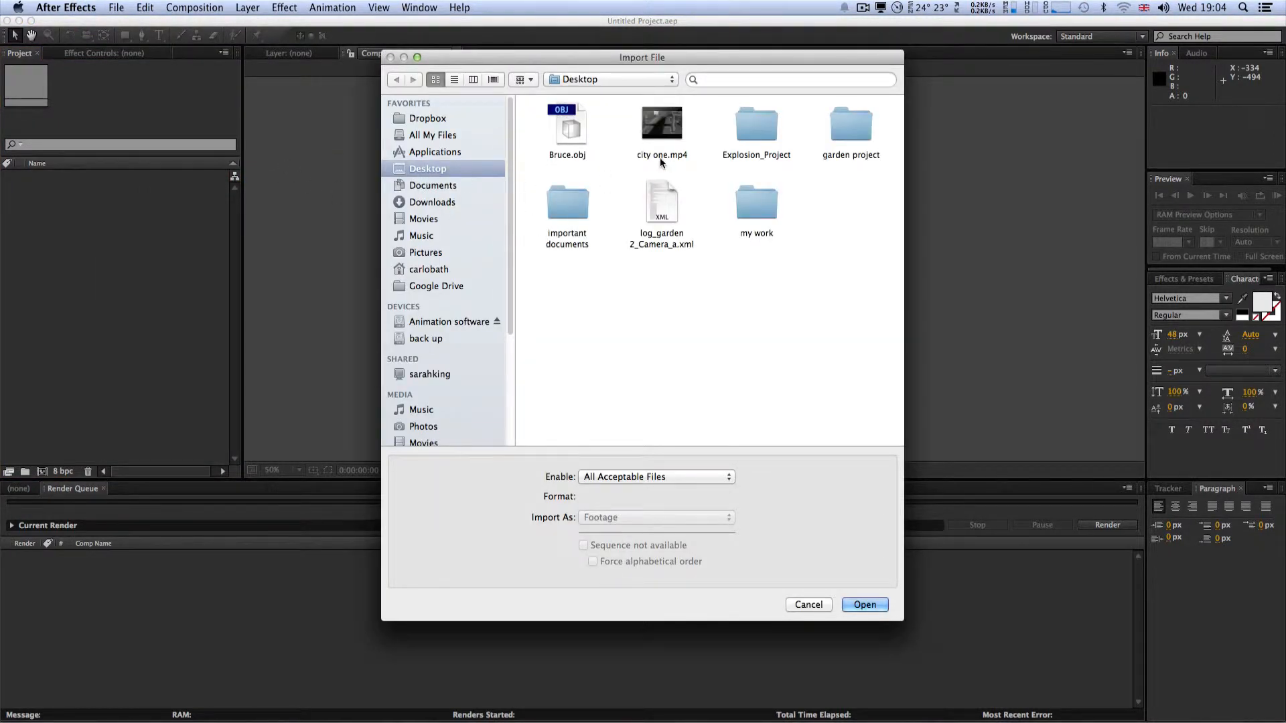
pyautogui.doubleClick(659, 134)
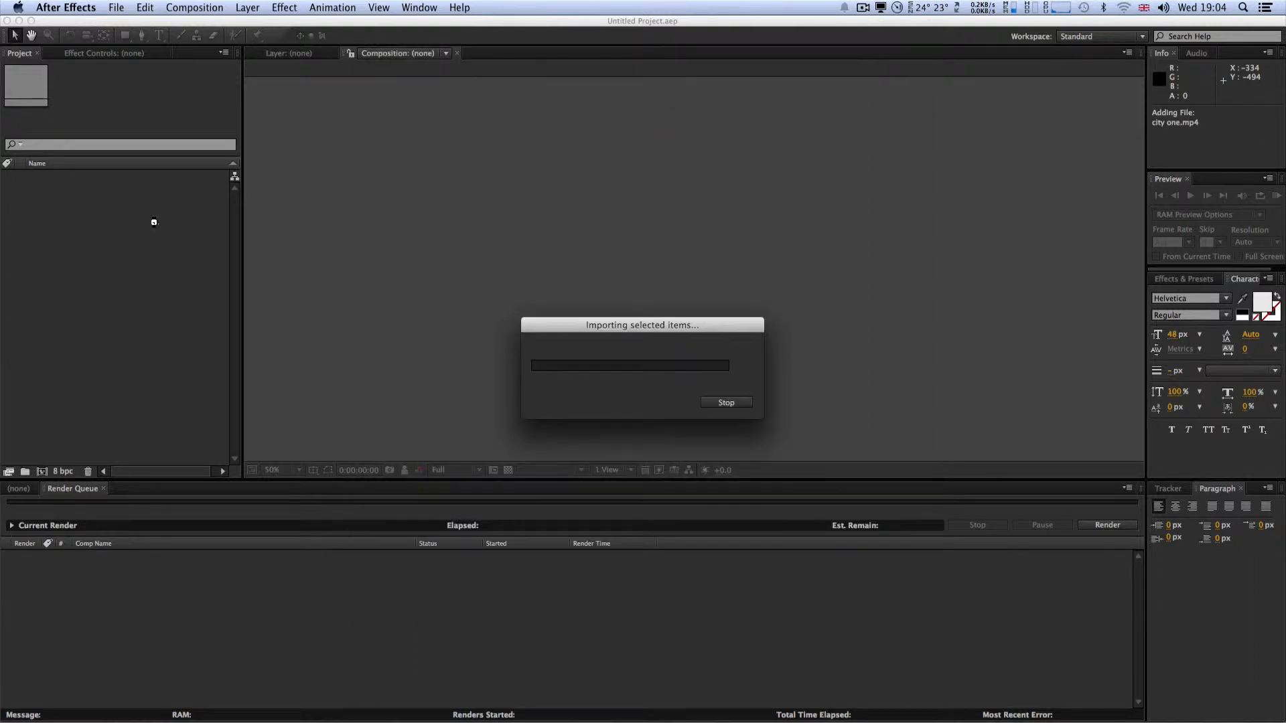
pyautogui.moveTo(69, 183); pyautogui.dragTo(41, 474)
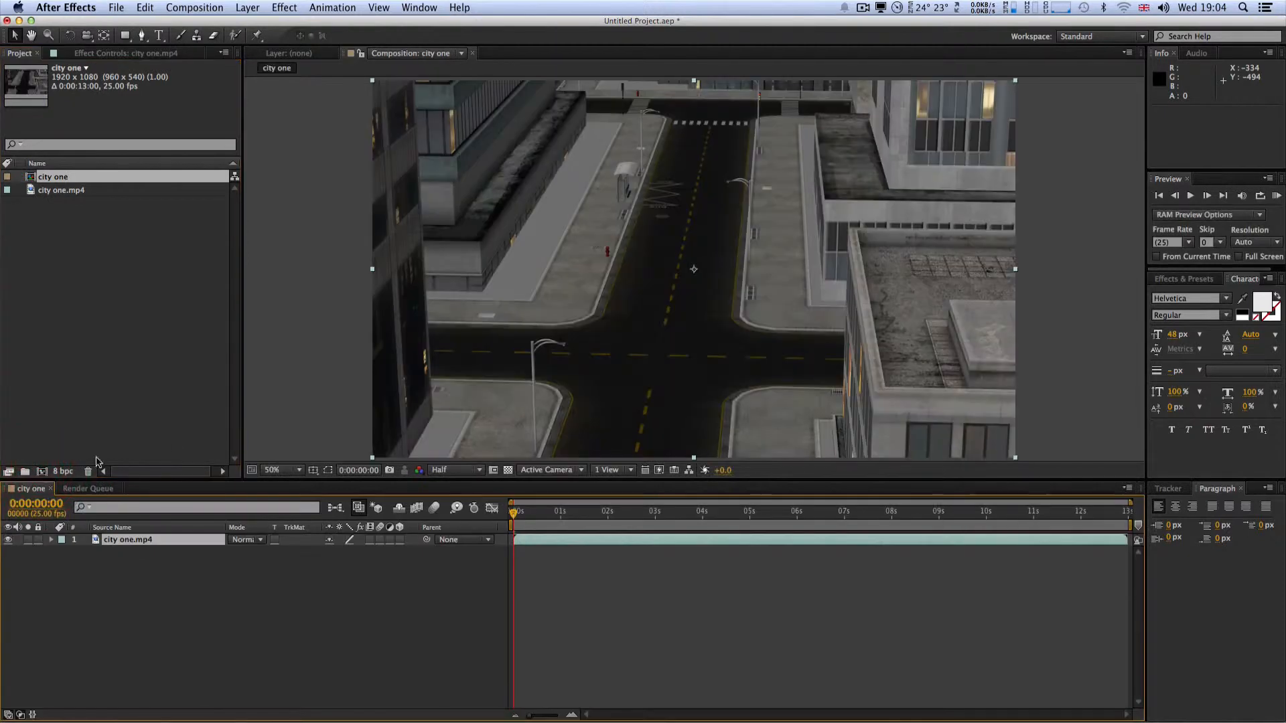
# Step: Play a RAM preview of the city one composition and stop it
pyautogui.click(1276, 196)
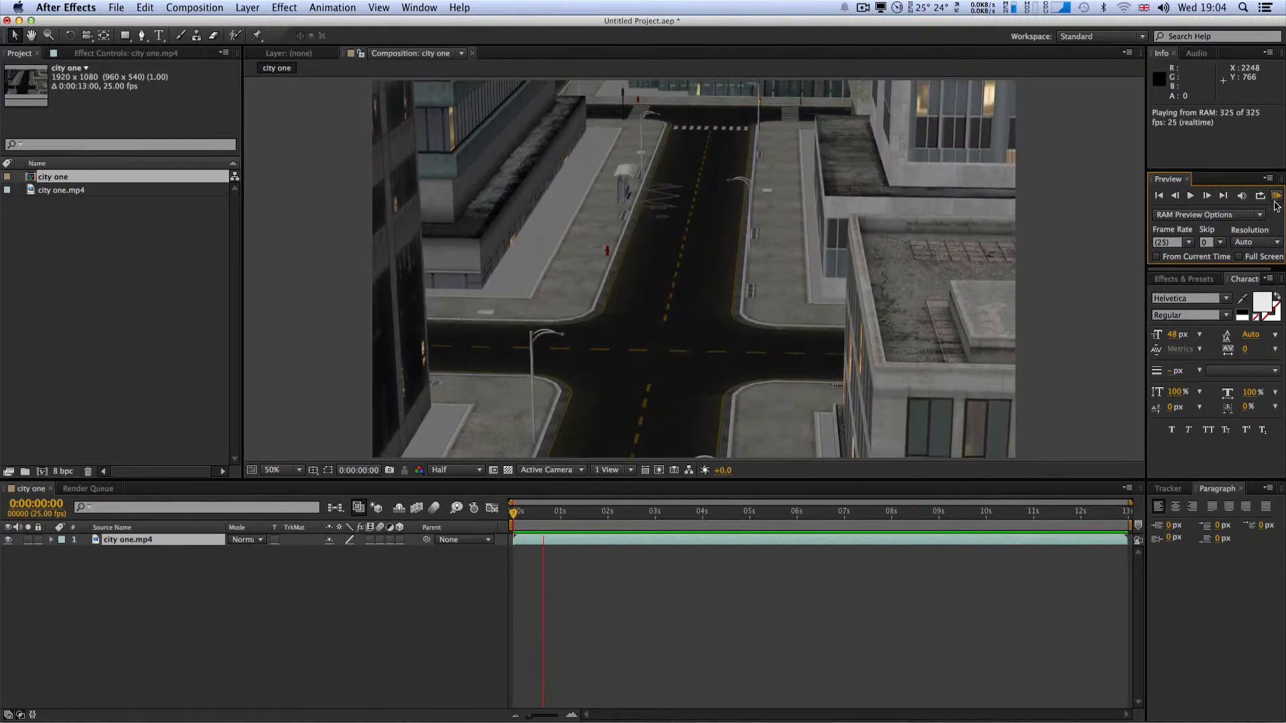
pyautogui.click(1187, 197)
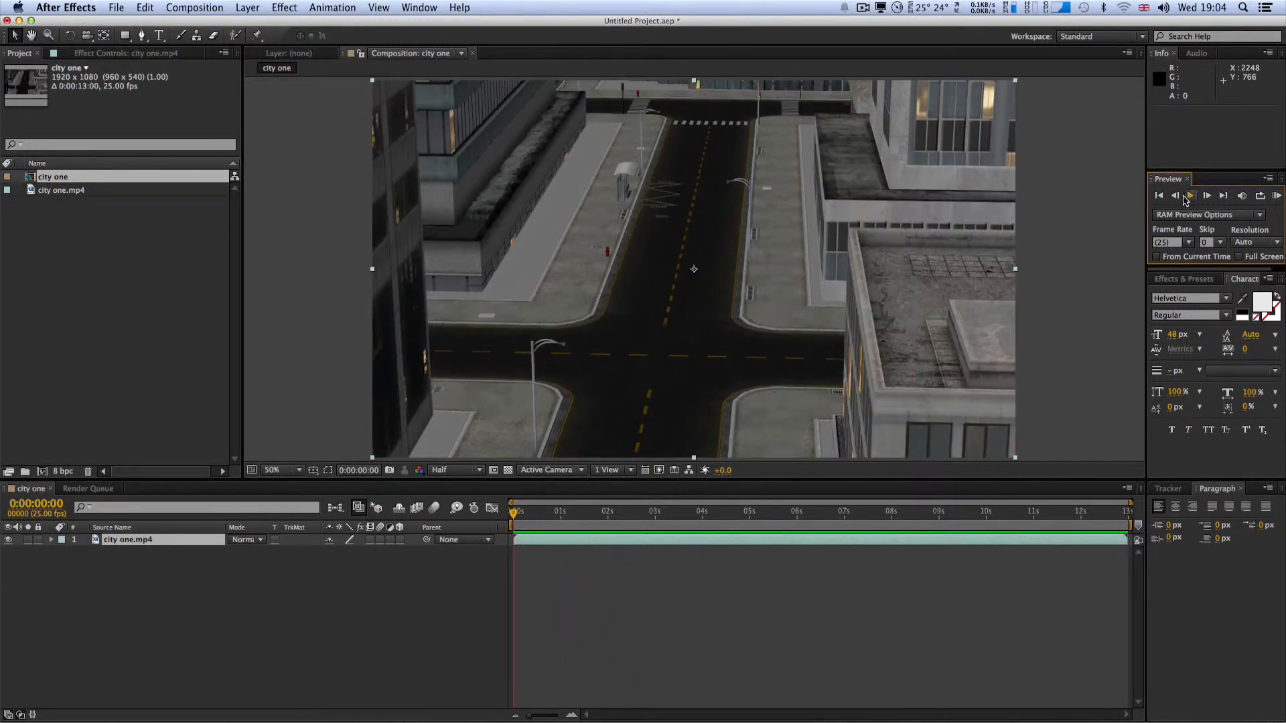
# Step: Set the city one composition's resolution to Full in its composition settings
pyautogui.click(211, 9)
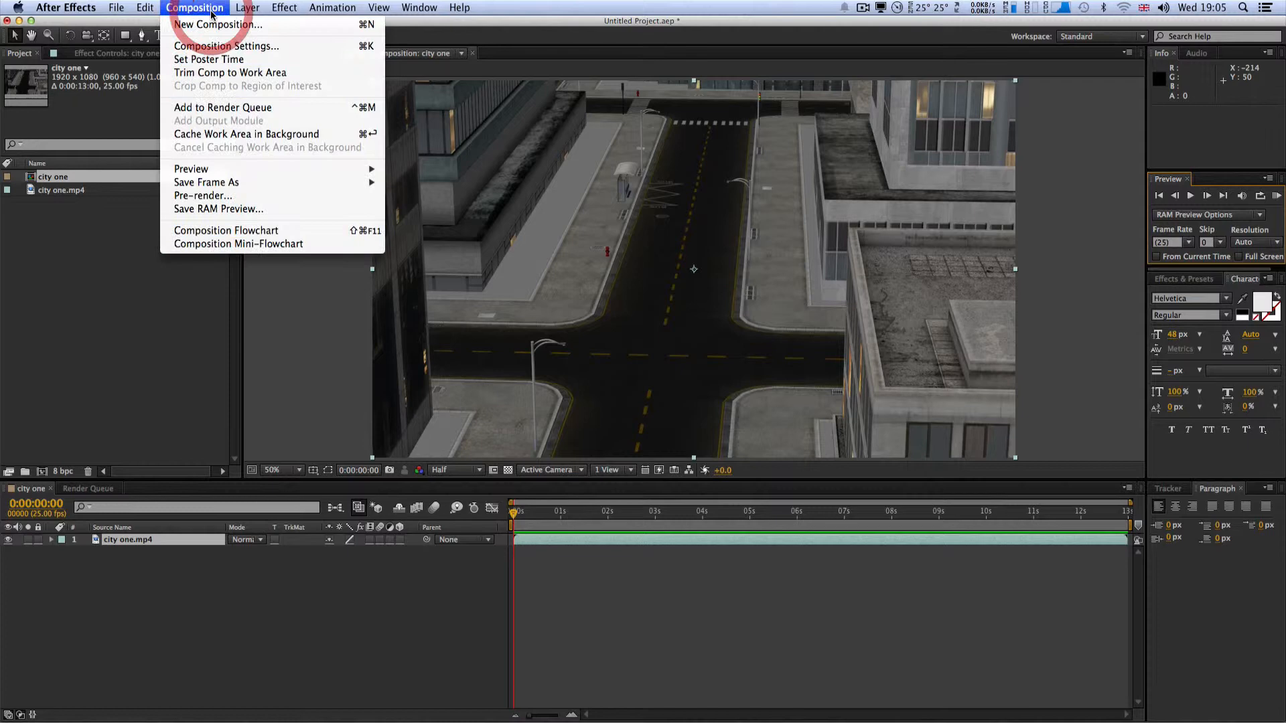
pyautogui.click(210, 45)
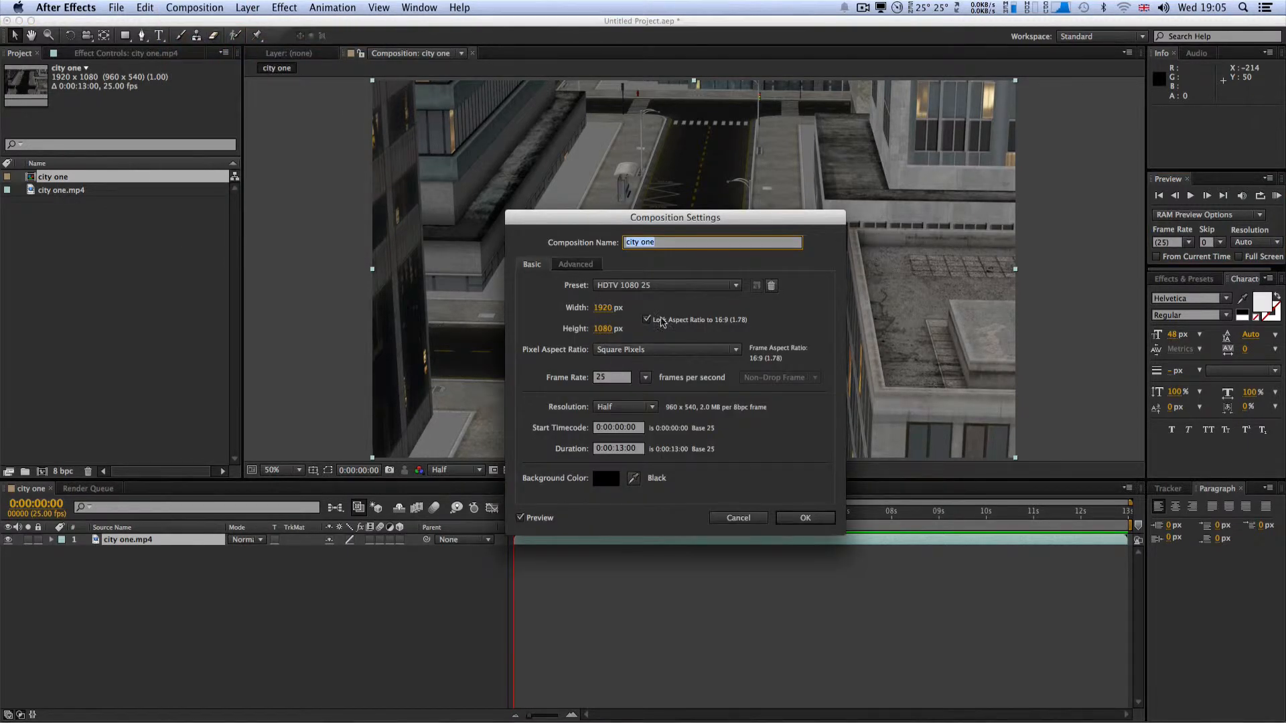
pyautogui.moveTo(633, 223); pyautogui.dragTo(601, 179)
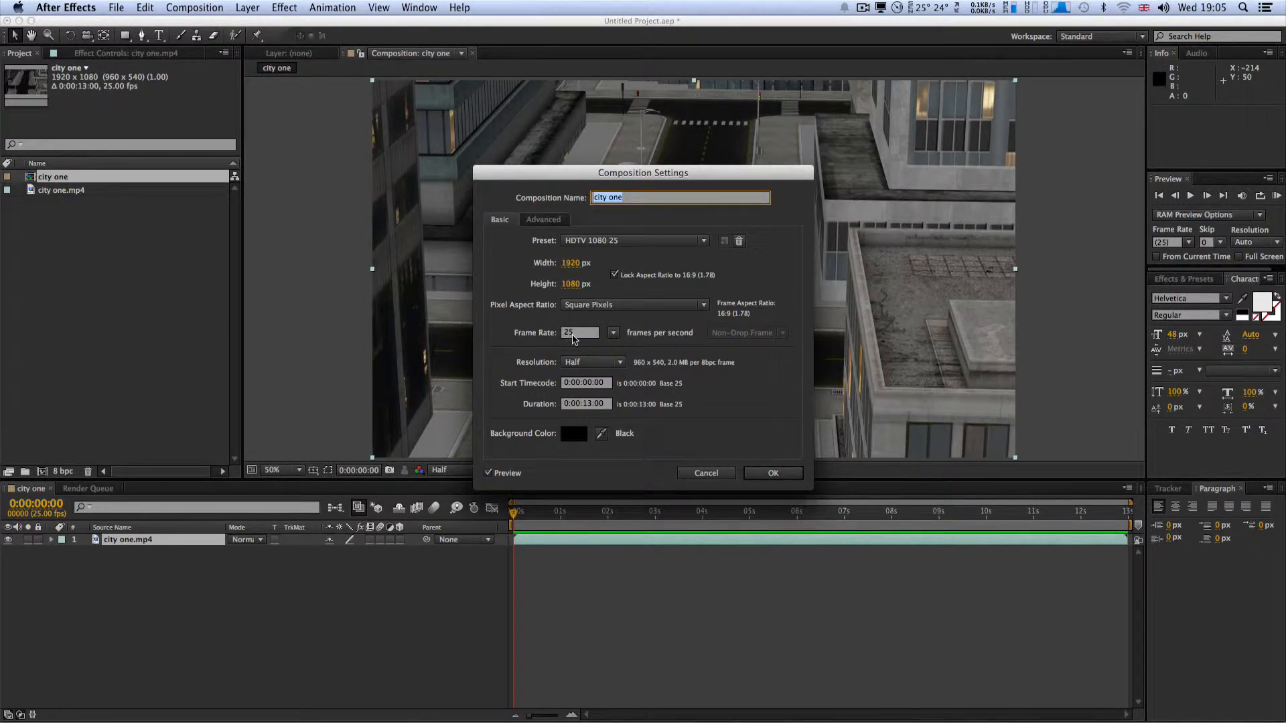
pyautogui.click(590, 363)
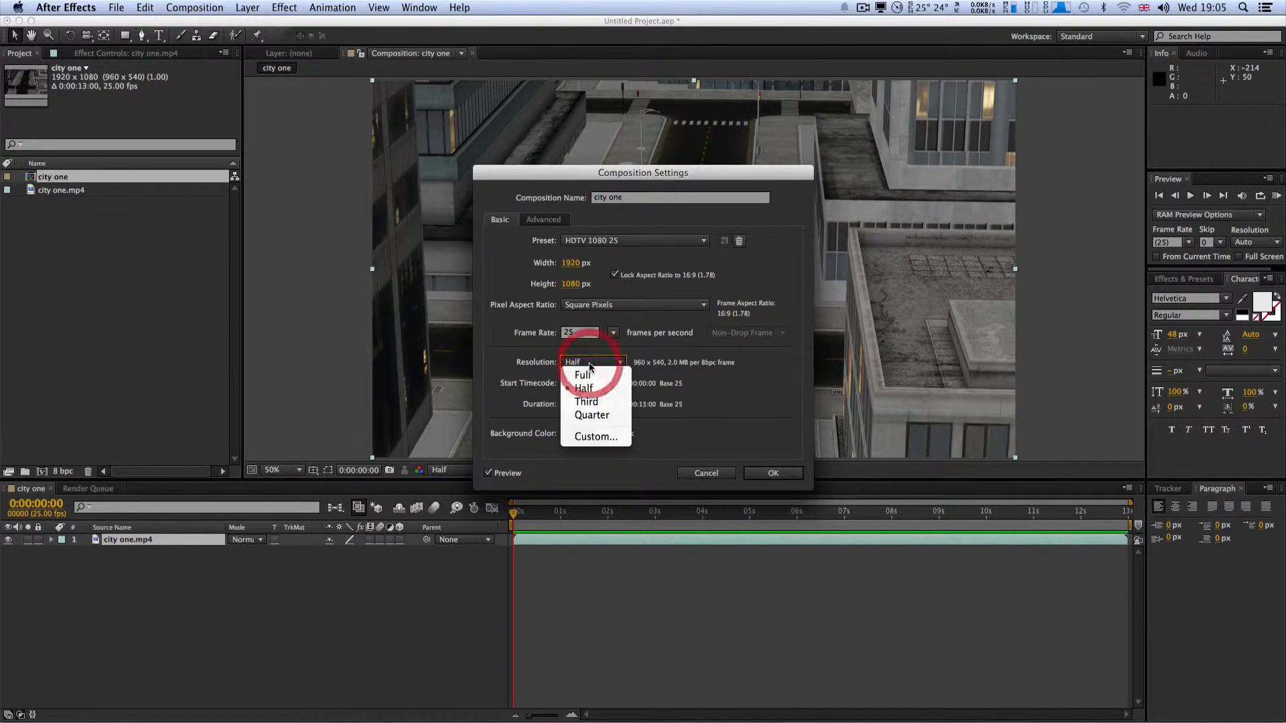
pyautogui.click(589, 369)
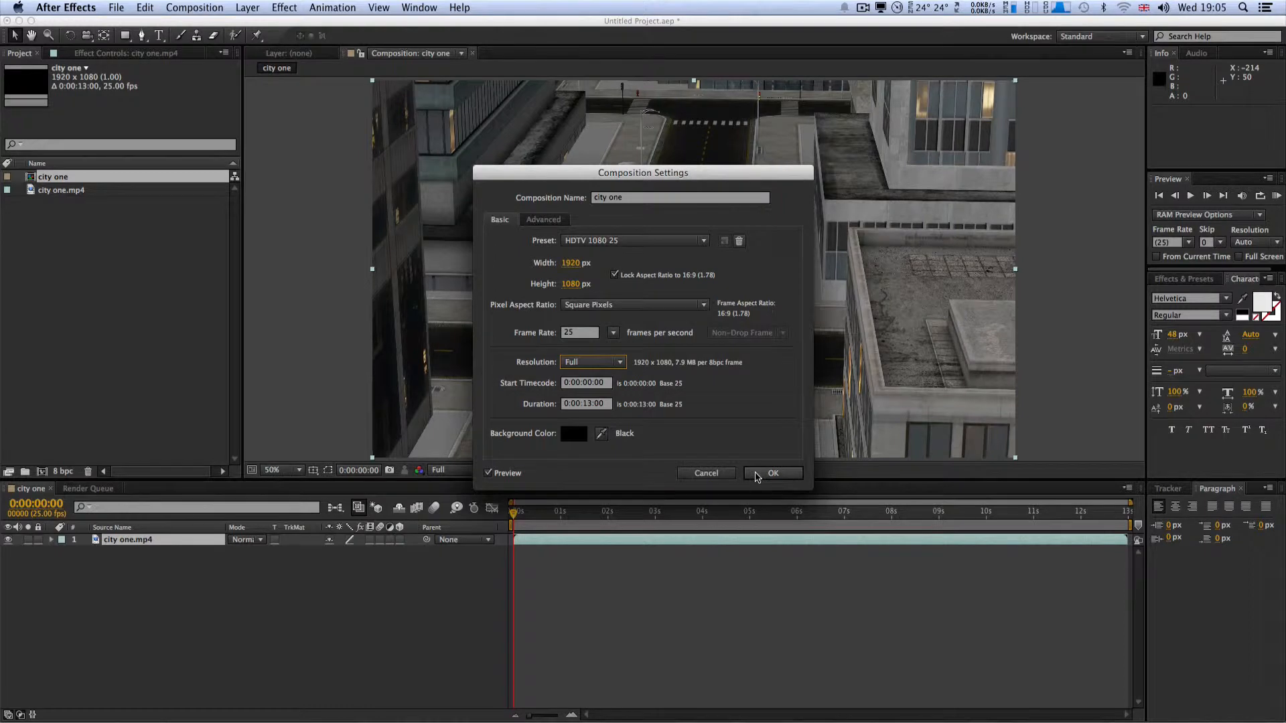
pyautogui.click(756, 474)
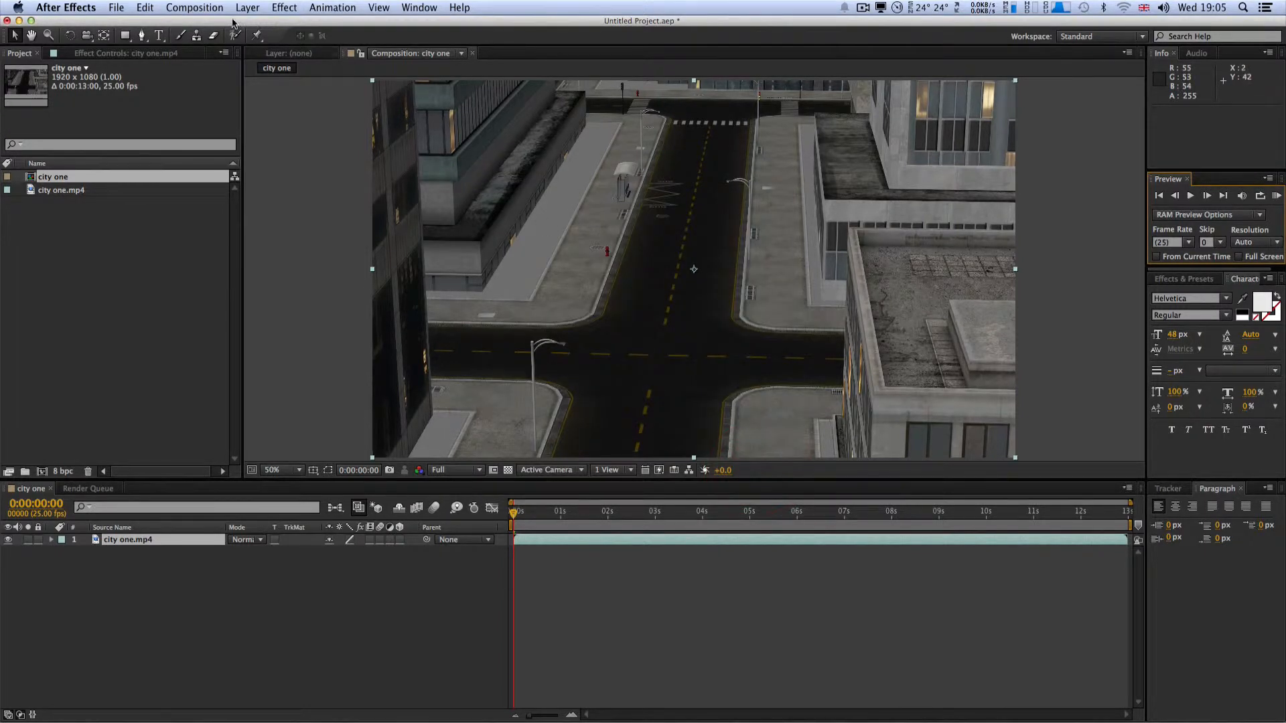
# Step: Add the city one composition to the render queue and set its output format to JPEG Sequence
pyautogui.click(213, 8)
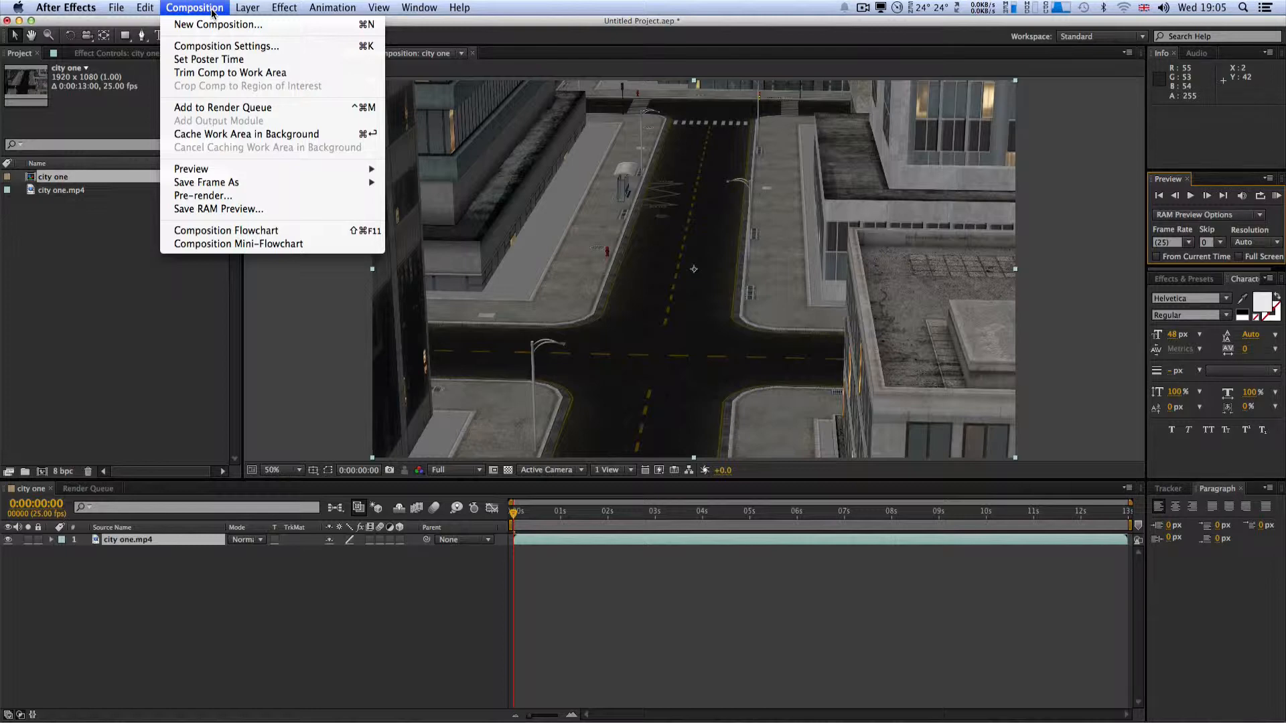
pyautogui.click(232, 108)
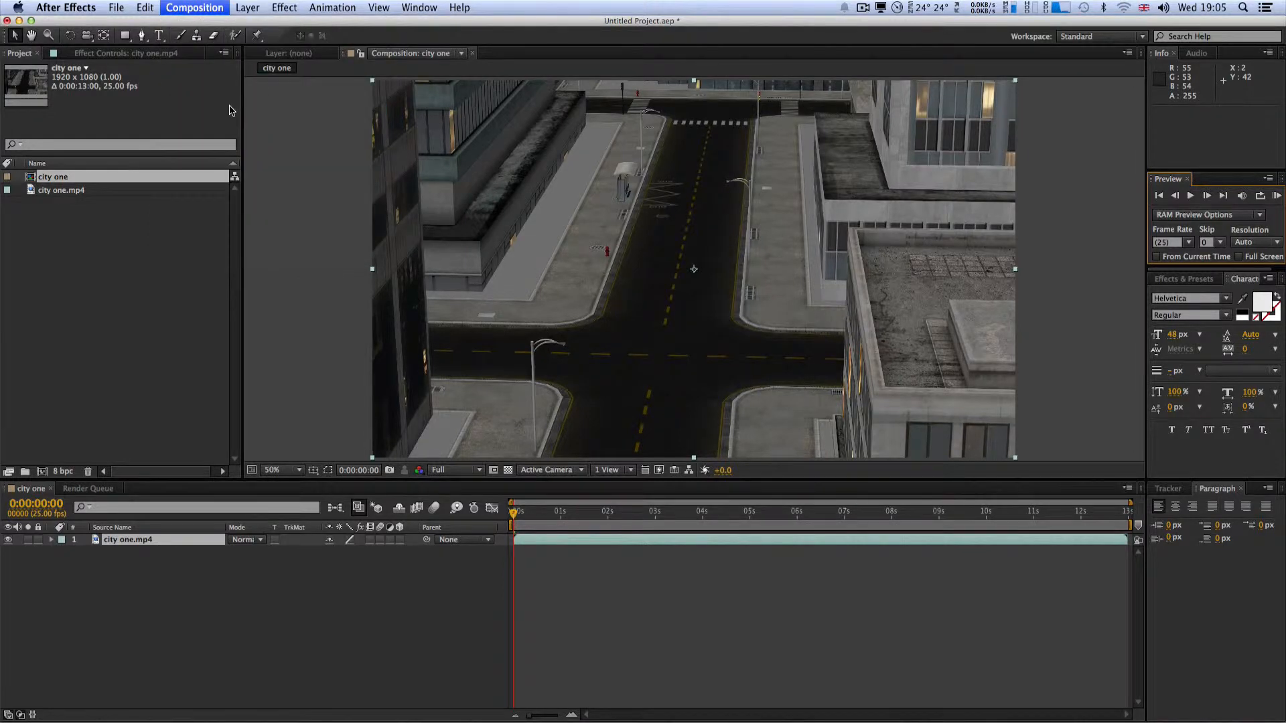
pyautogui.click(115, 578)
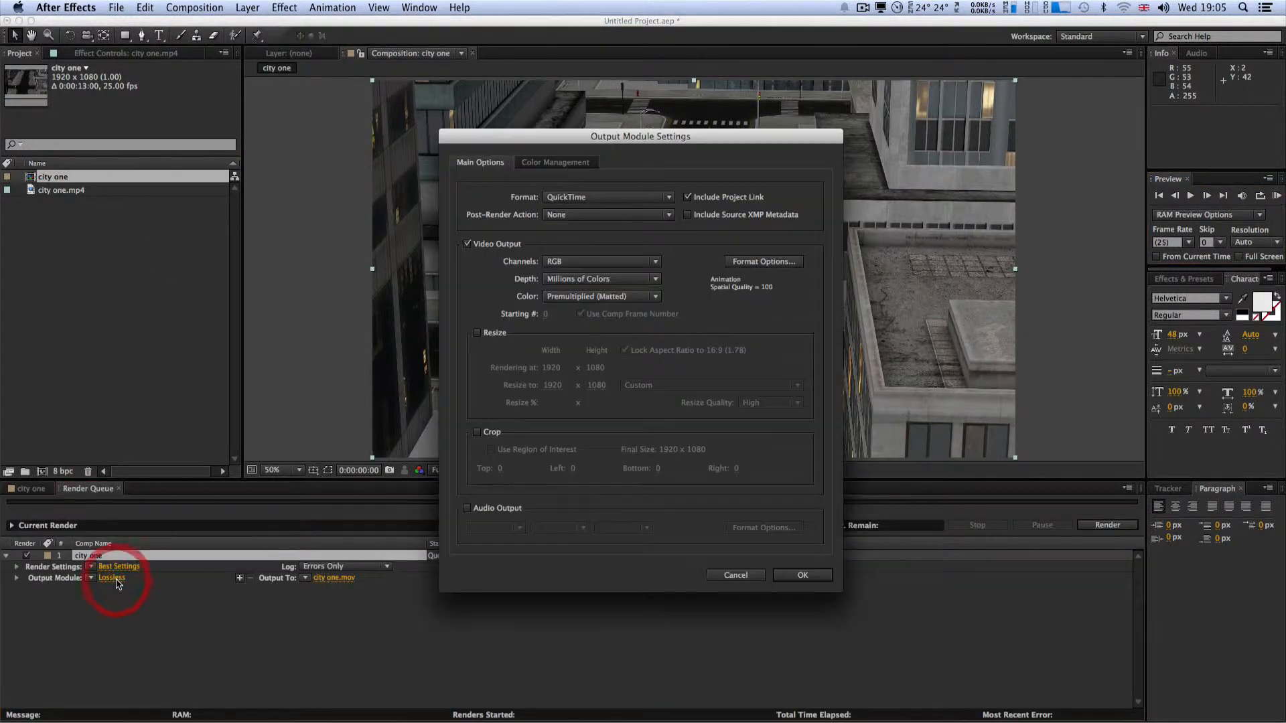
pyautogui.click(660, 197)
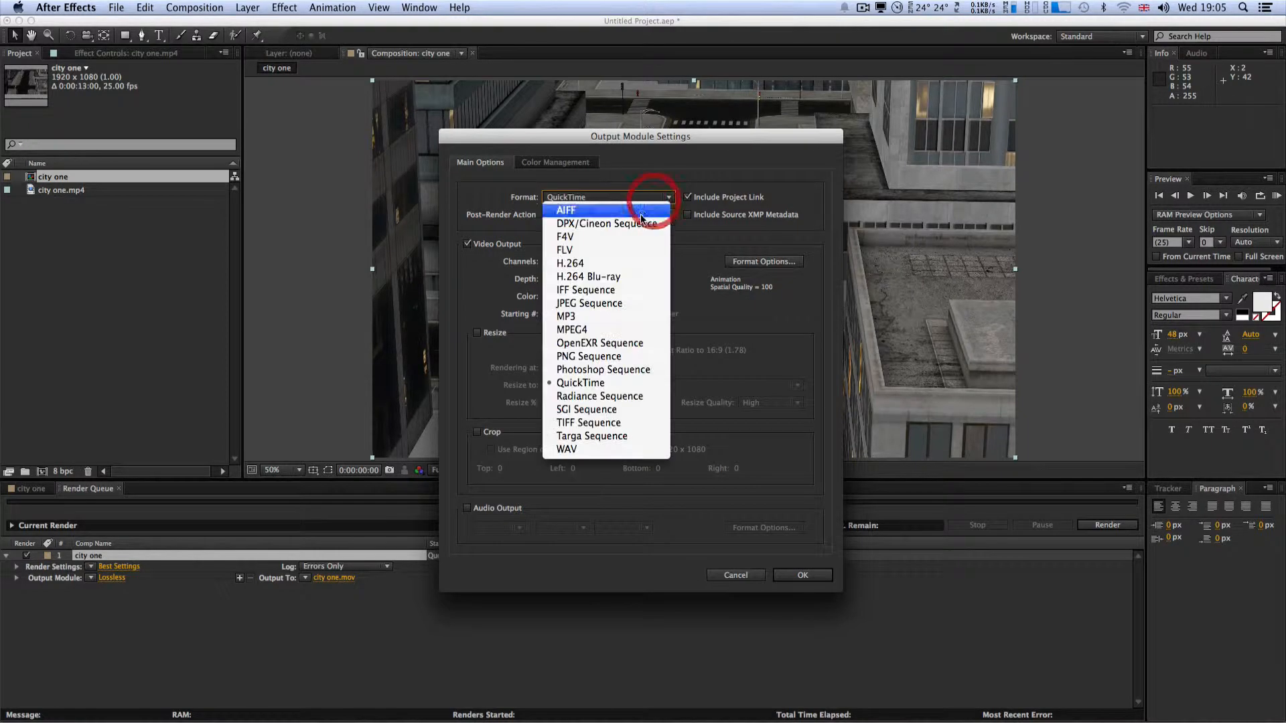
pyautogui.click(576, 304)
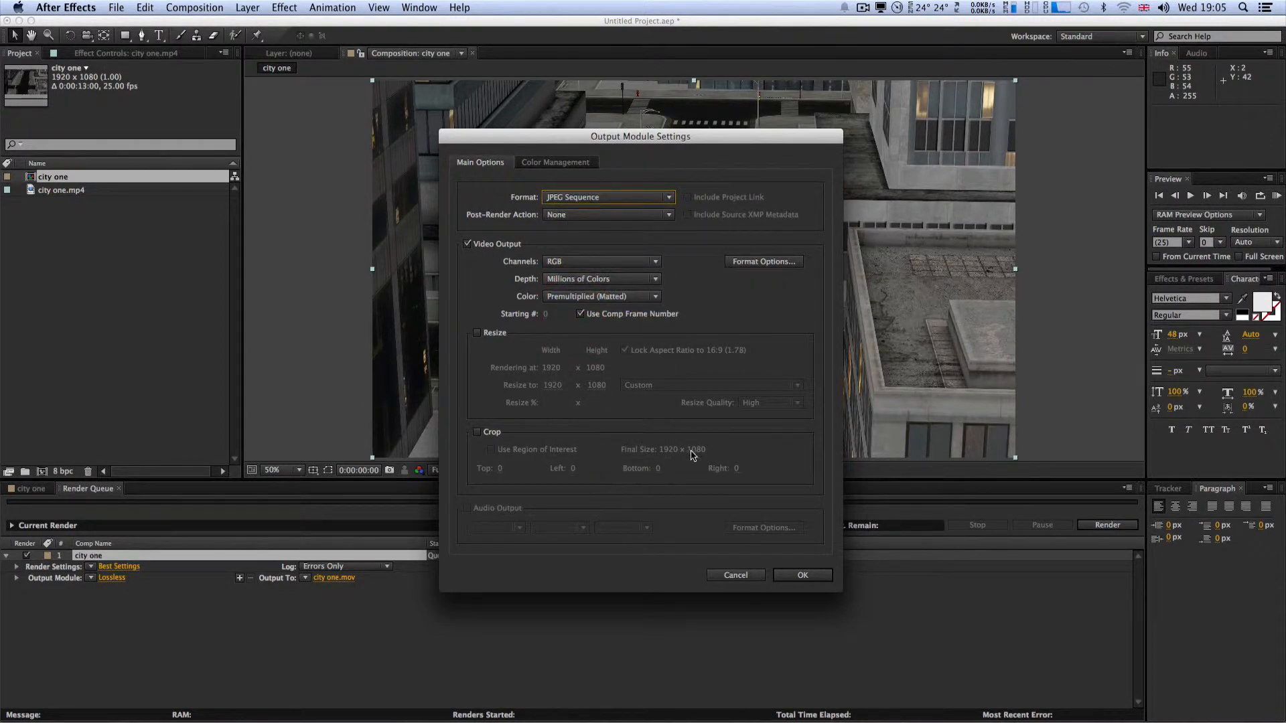
pyautogui.click(793, 576)
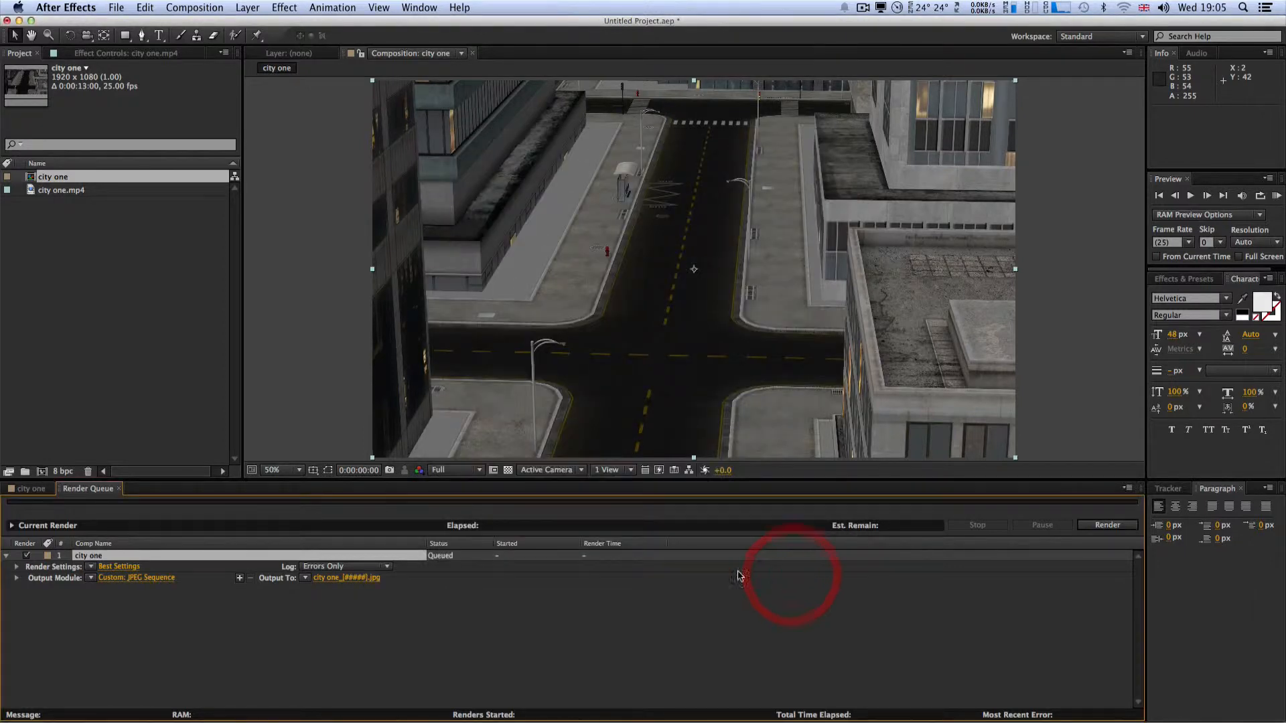
# Step: Name the render output "city 1" and choose the Desktop as its location
pyautogui.click(363, 580)
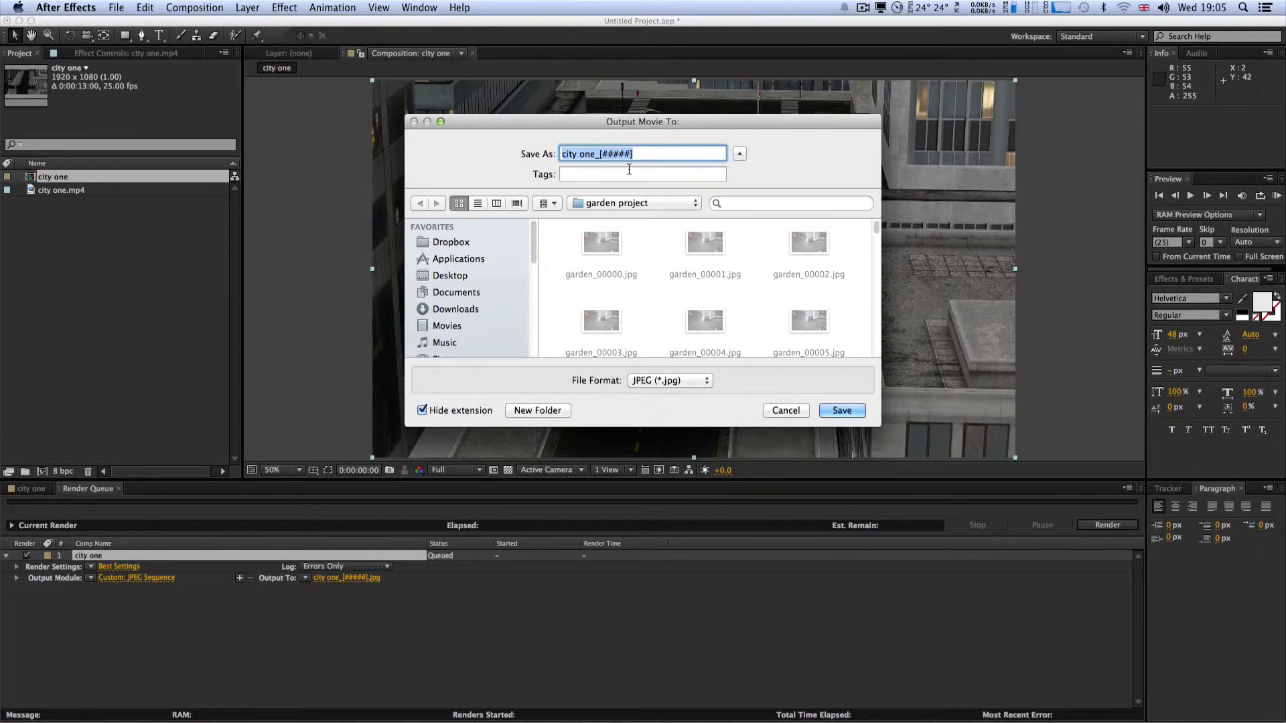
pyautogui.write('city 1')
pyautogui.click(630, 203)
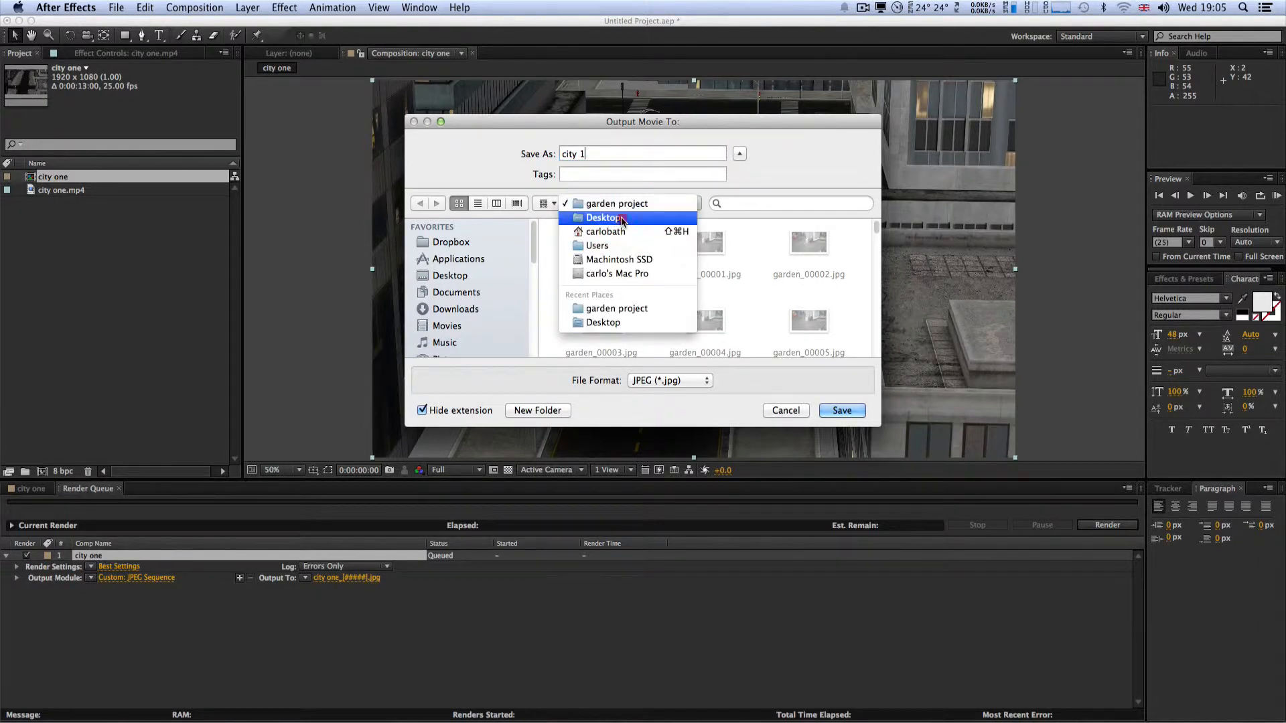
pyautogui.click(621, 218)
# Step: Create a folder named "city test" on the Desktop and save the output destination inside it
pyautogui.click(537, 410)
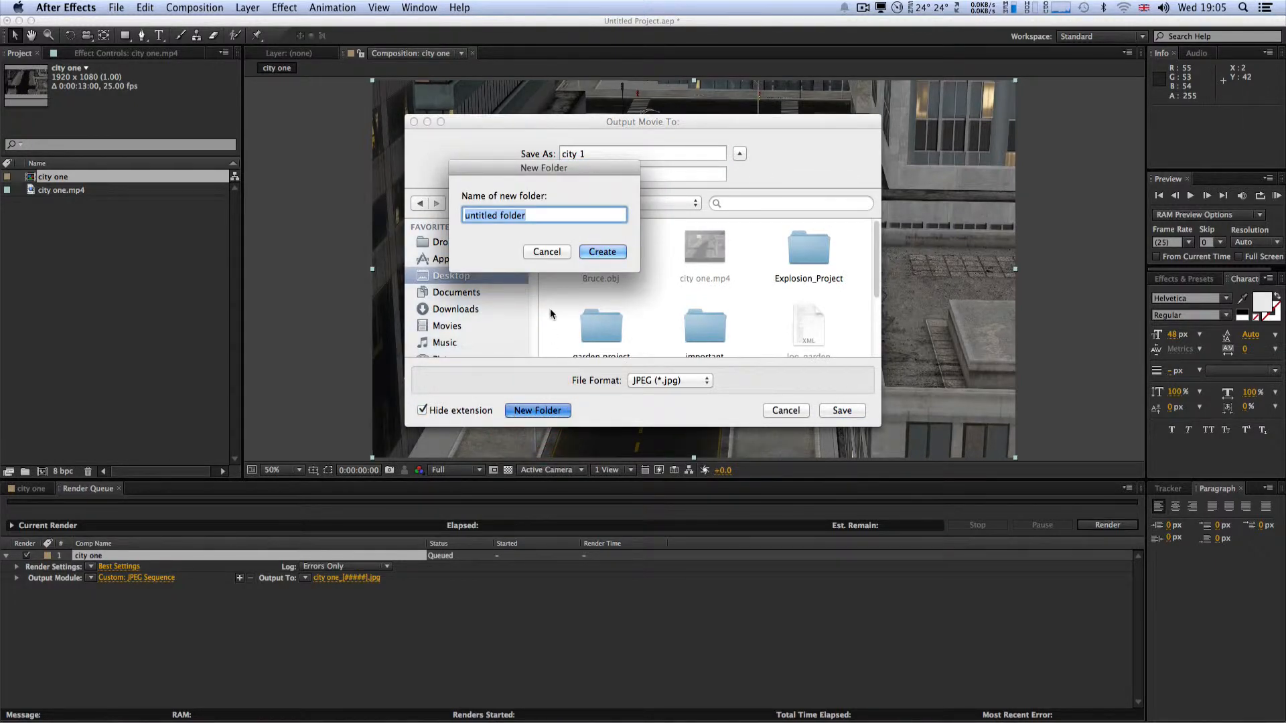
pyautogui.write('city 1')
pyautogui.press('BackSpace')
pyautogui.write('test')
pyautogui.click(603, 253)
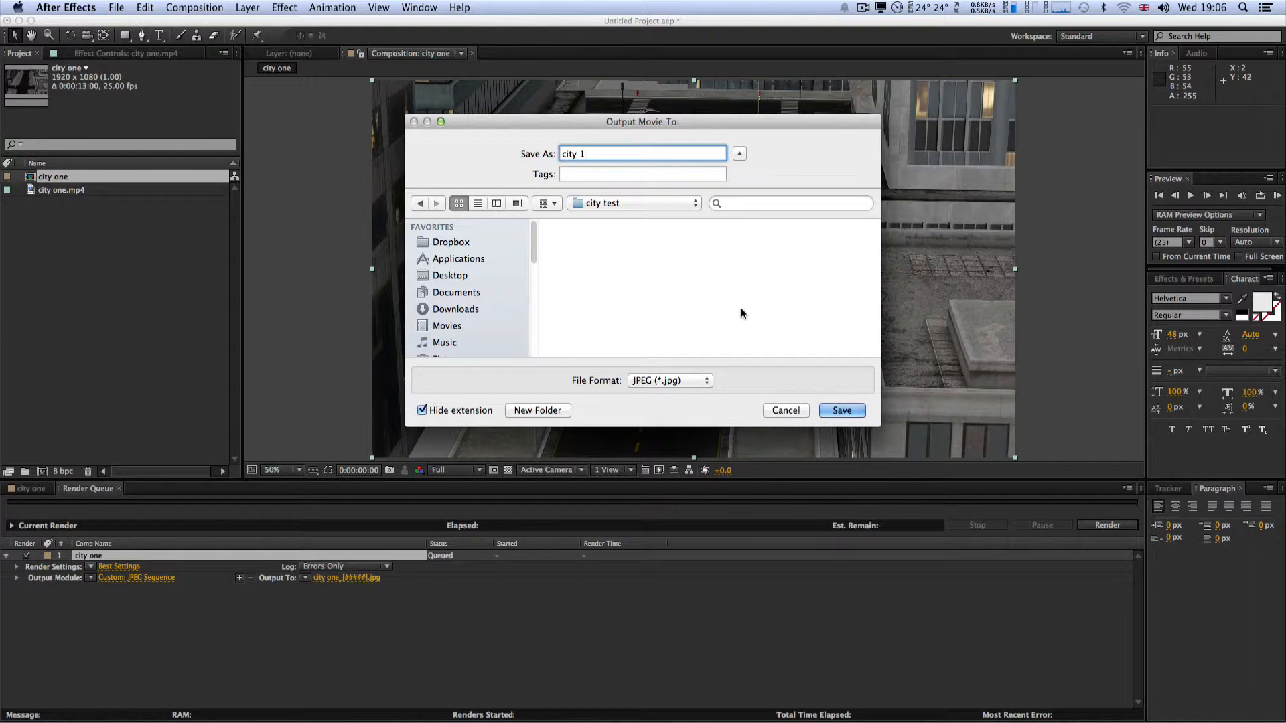
pyautogui.click(837, 411)
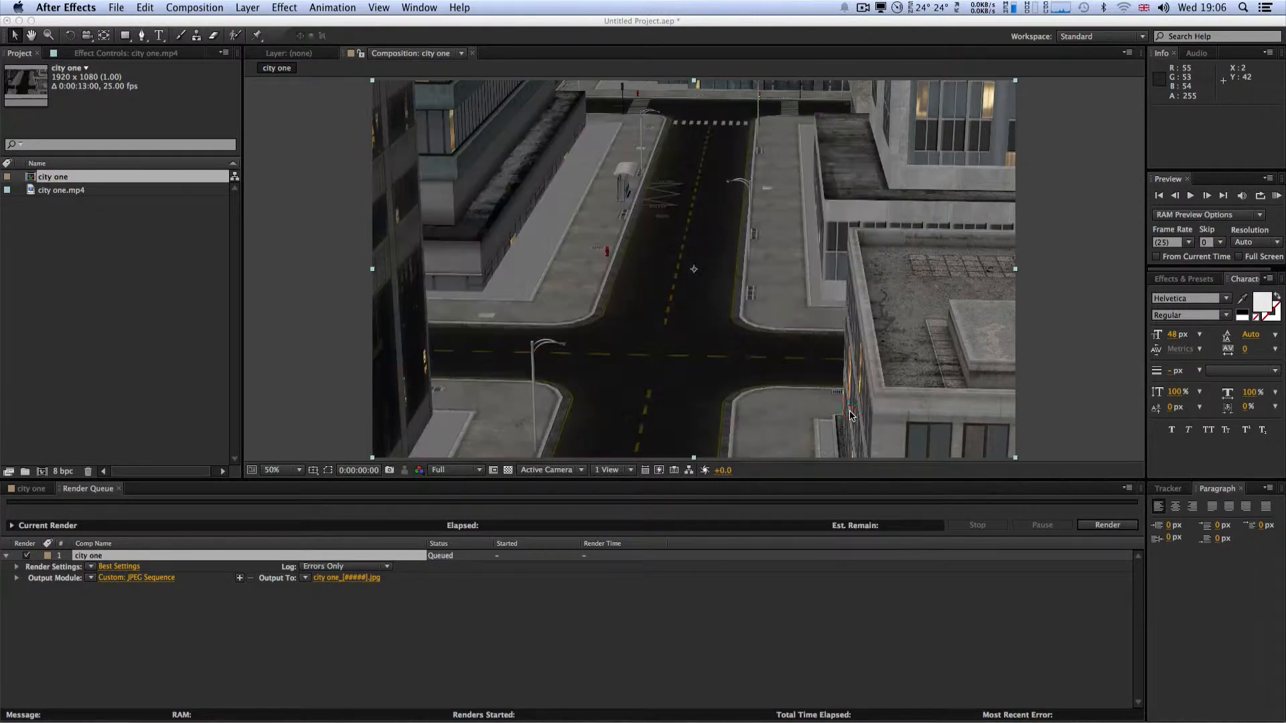
# Step: Render the queued JPEG sequence and quit After Effects without saving the project
pyautogui.click(1102, 526)
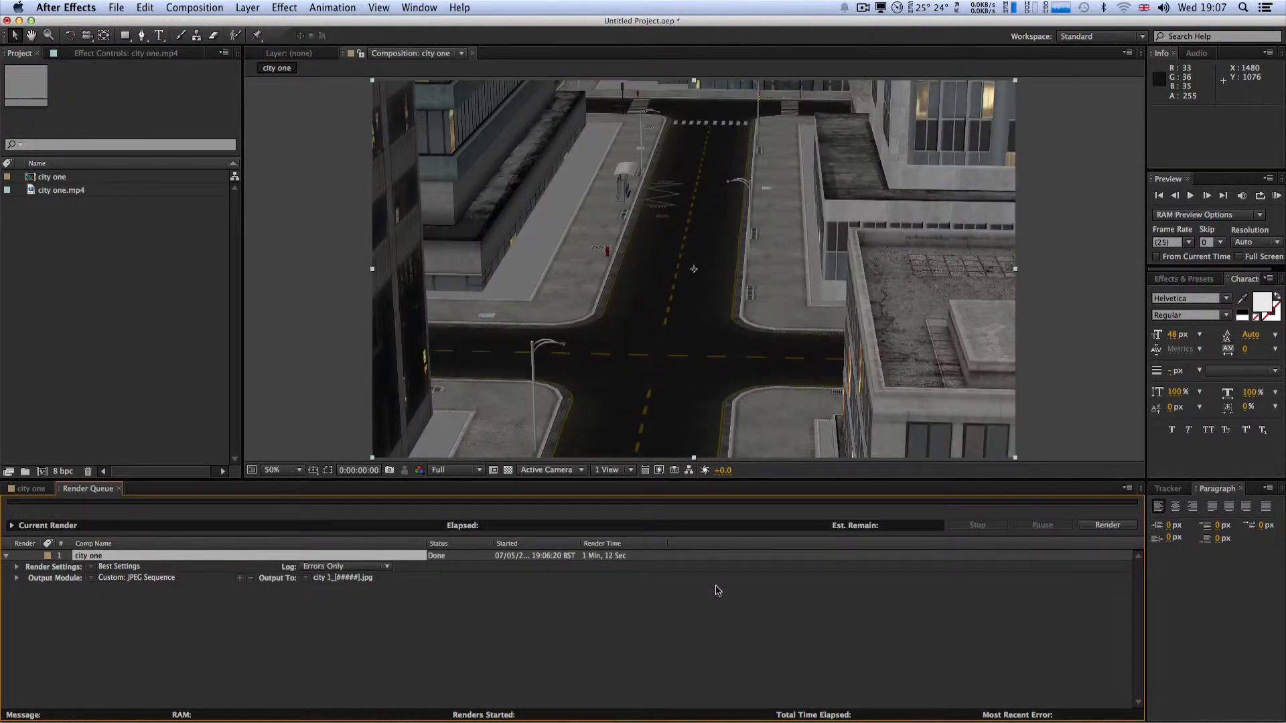
pyautogui.click(66, 7)
pyautogui.click(74, 137)
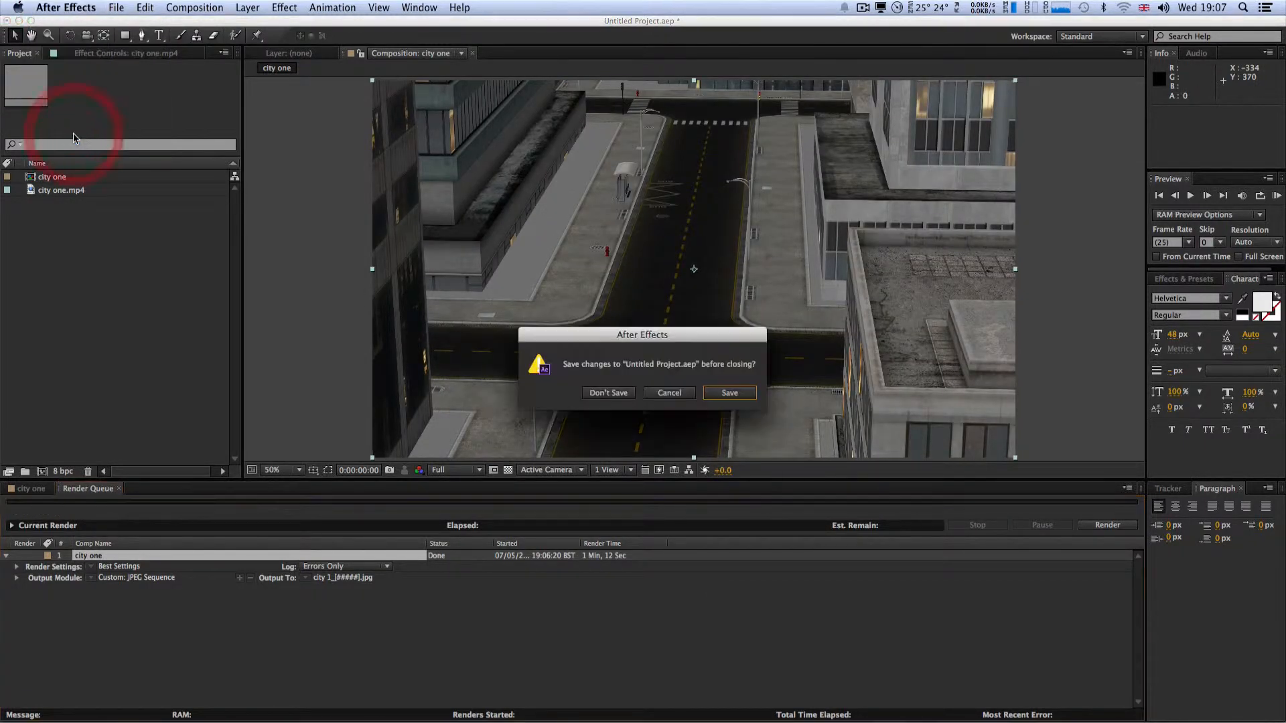
pyautogui.click(603, 394)
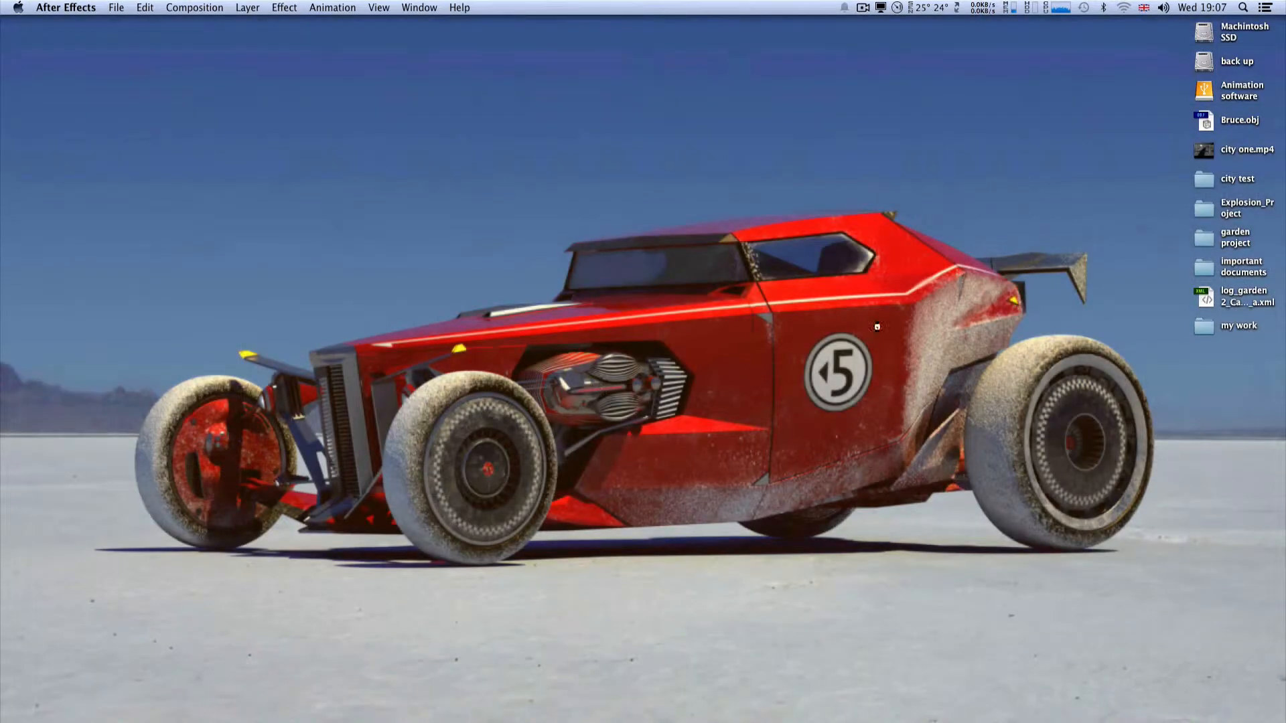
# Step: Open the city test folder in an enlarged Finder window, look through the rendered JPEG frames, and close it
pyautogui.doubleClick(1206, 183)
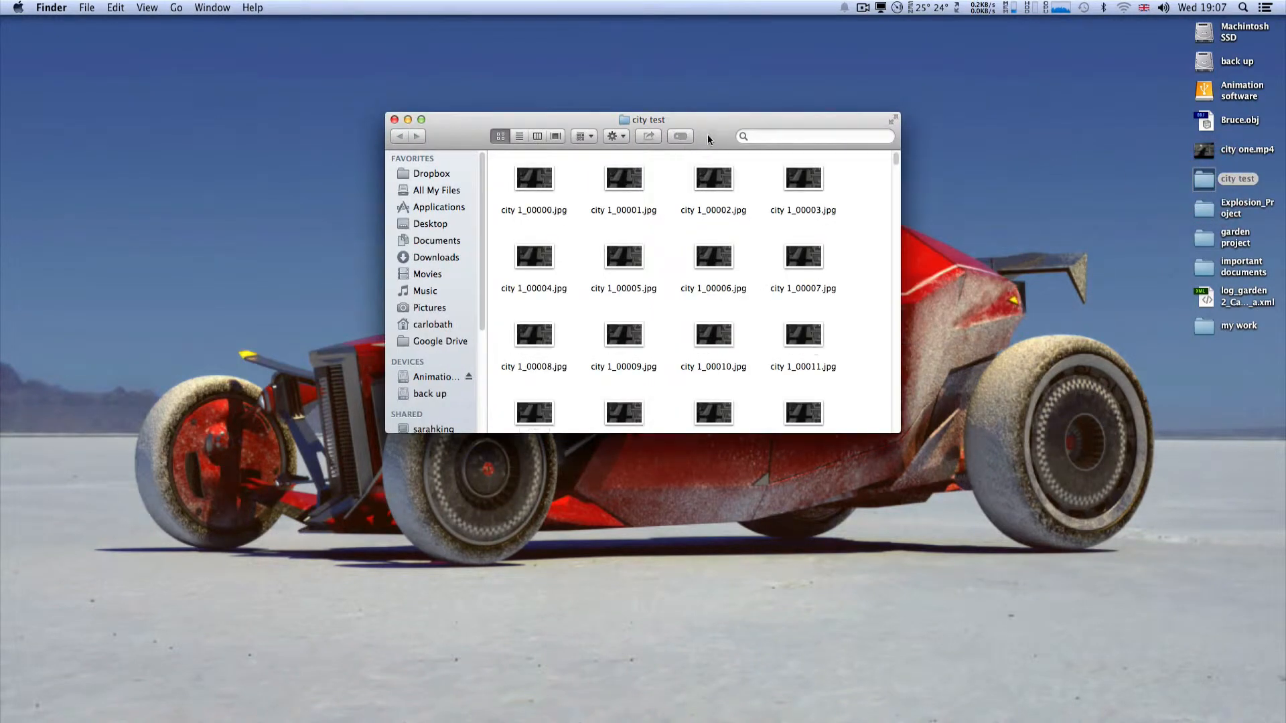
pyautogui.moveTo(553, 86); pyautogui.dragTo(528, 74)
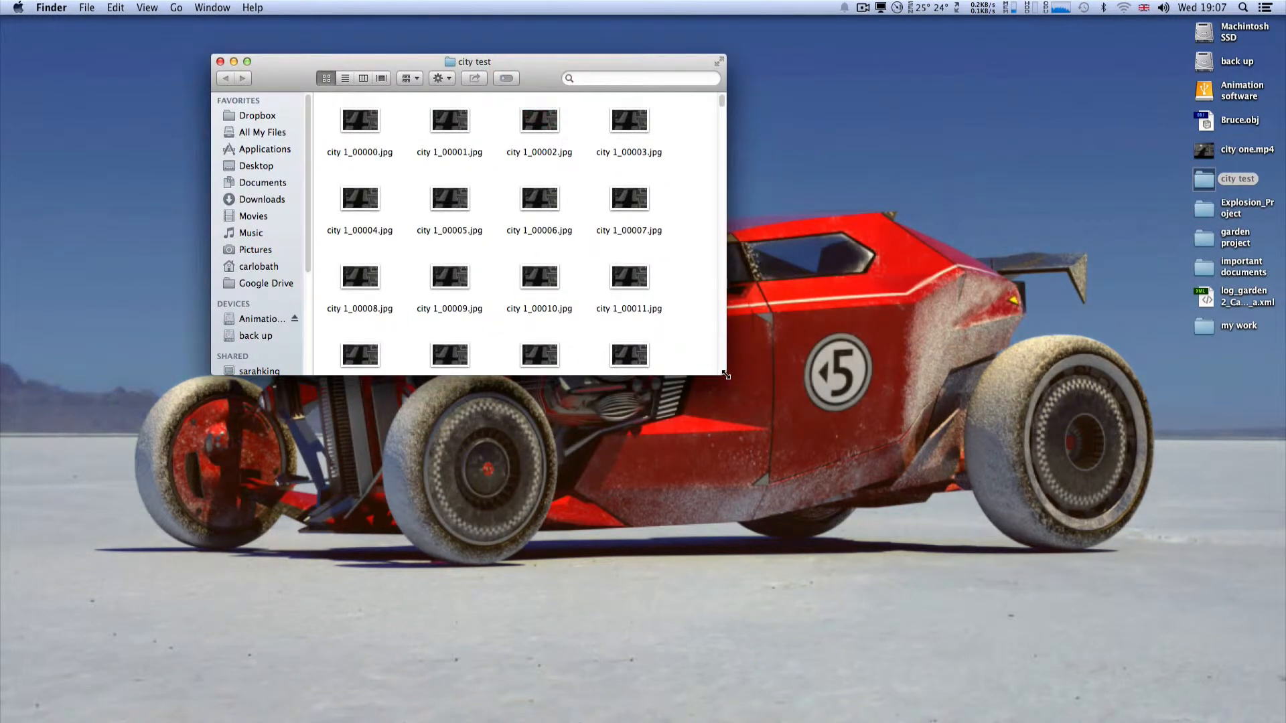
pyautogui.moveTo(726, 375); pyautogui.dragTo(1083, 655)
pyautogui.scroll(-5, 870, 577)
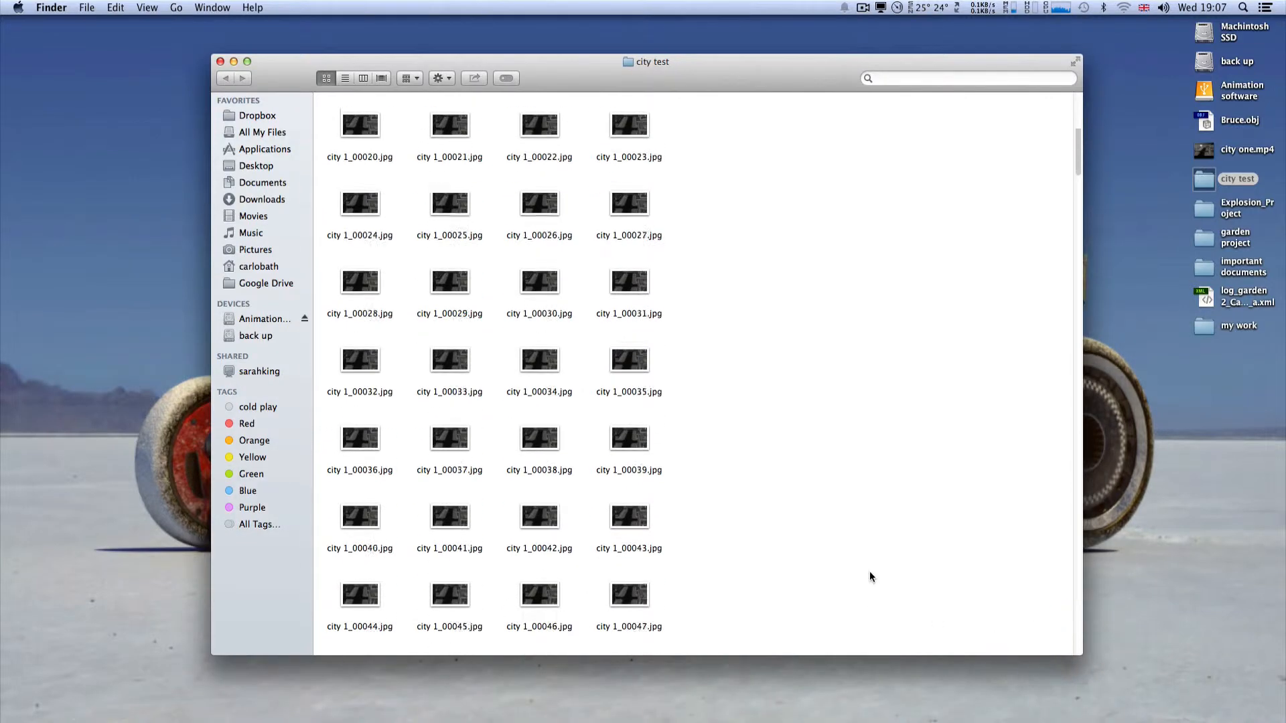
pyautogui.scroll(5, 871, 578)
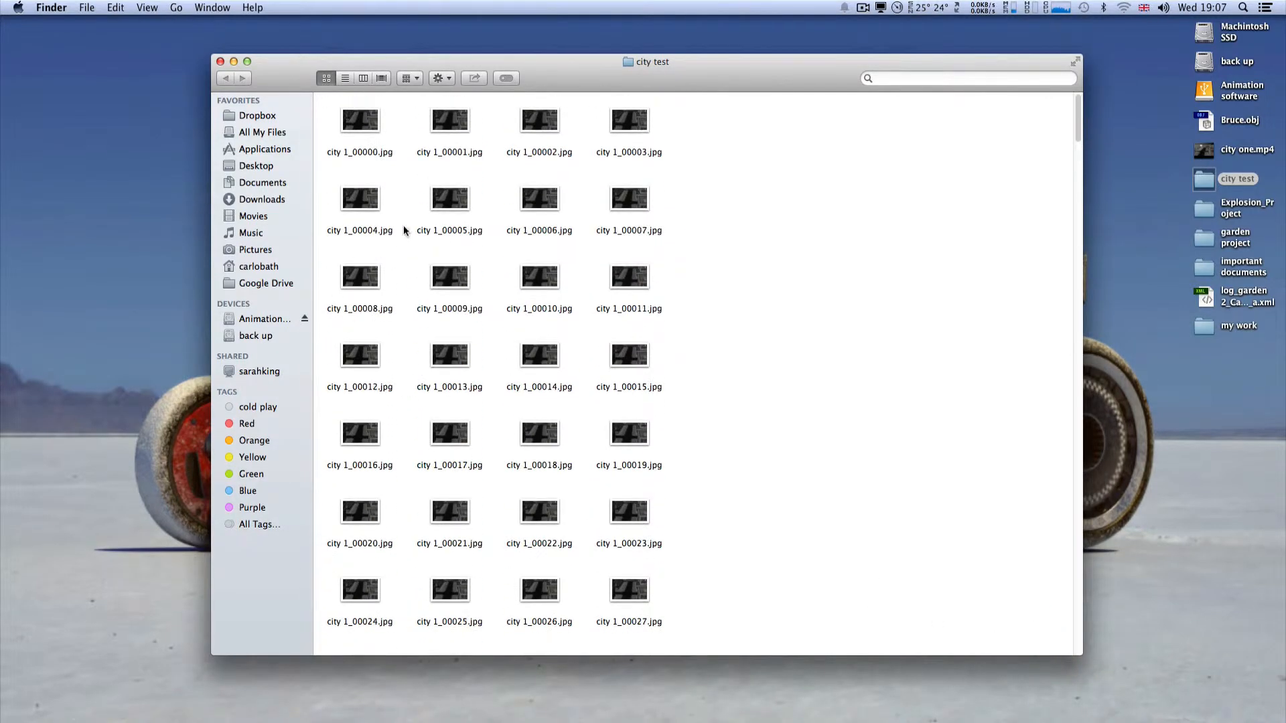
pyautogui.click(220, 61)
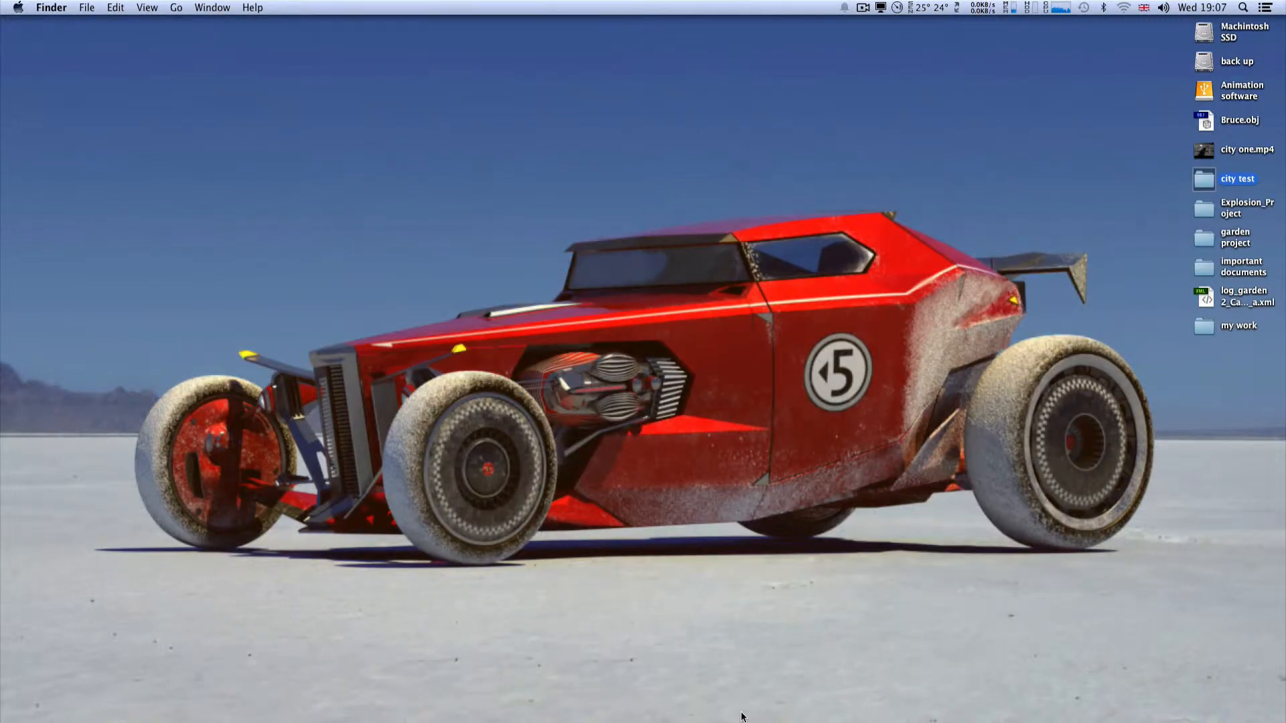
# Step: Switch to boujou and open city 1_00000.jpg from the city test folder on the Desktop as an image sequence
pyautogui.click(726, 697)
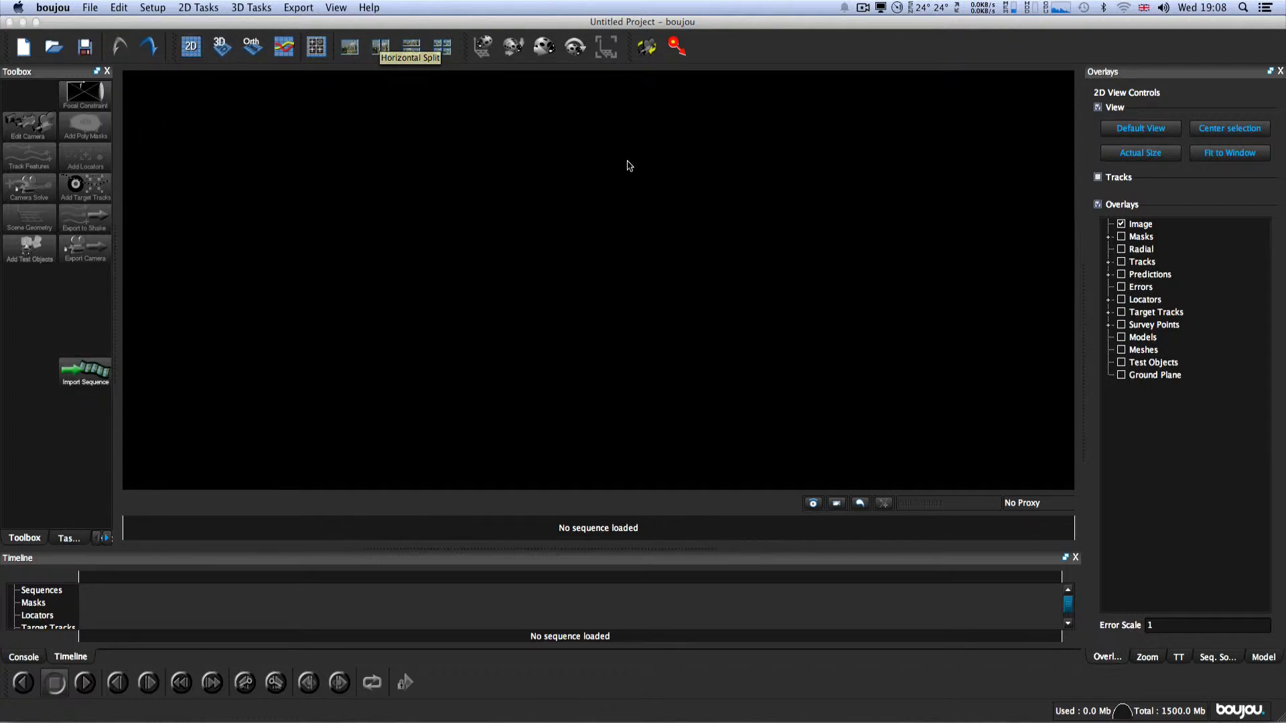
pyautogui.click(94, 11)
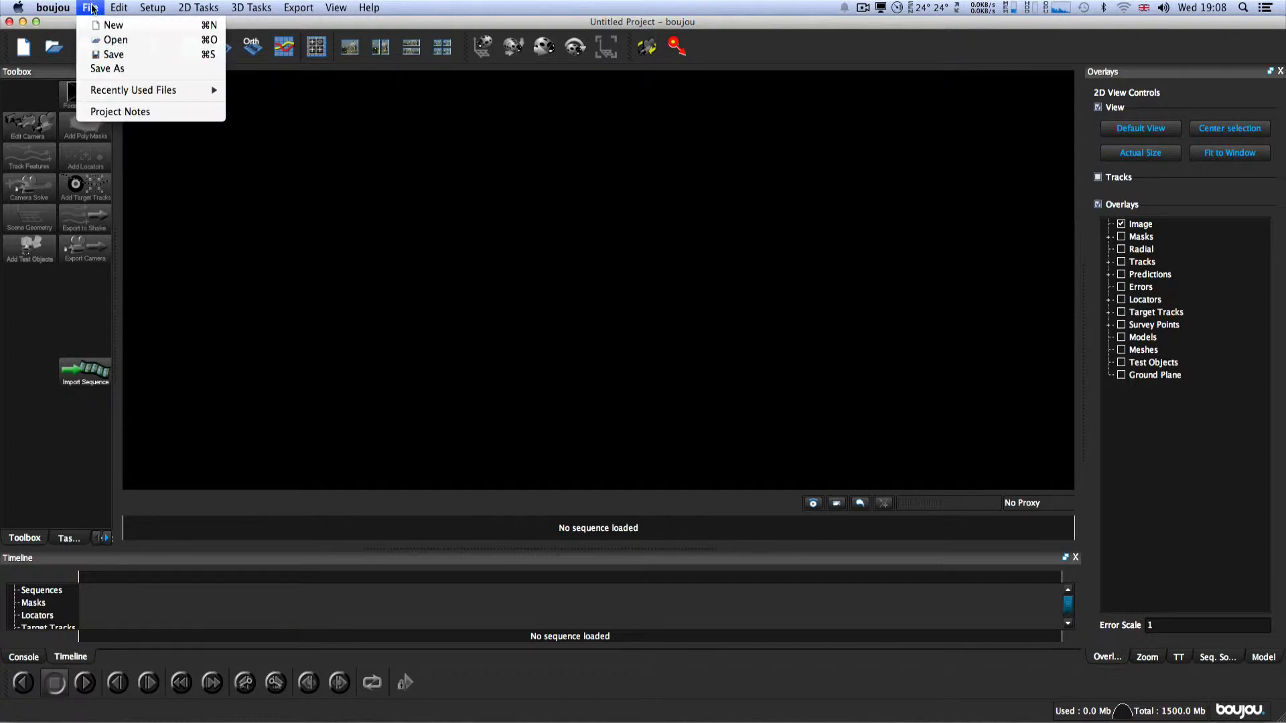
pyautogui.click(105, 42)
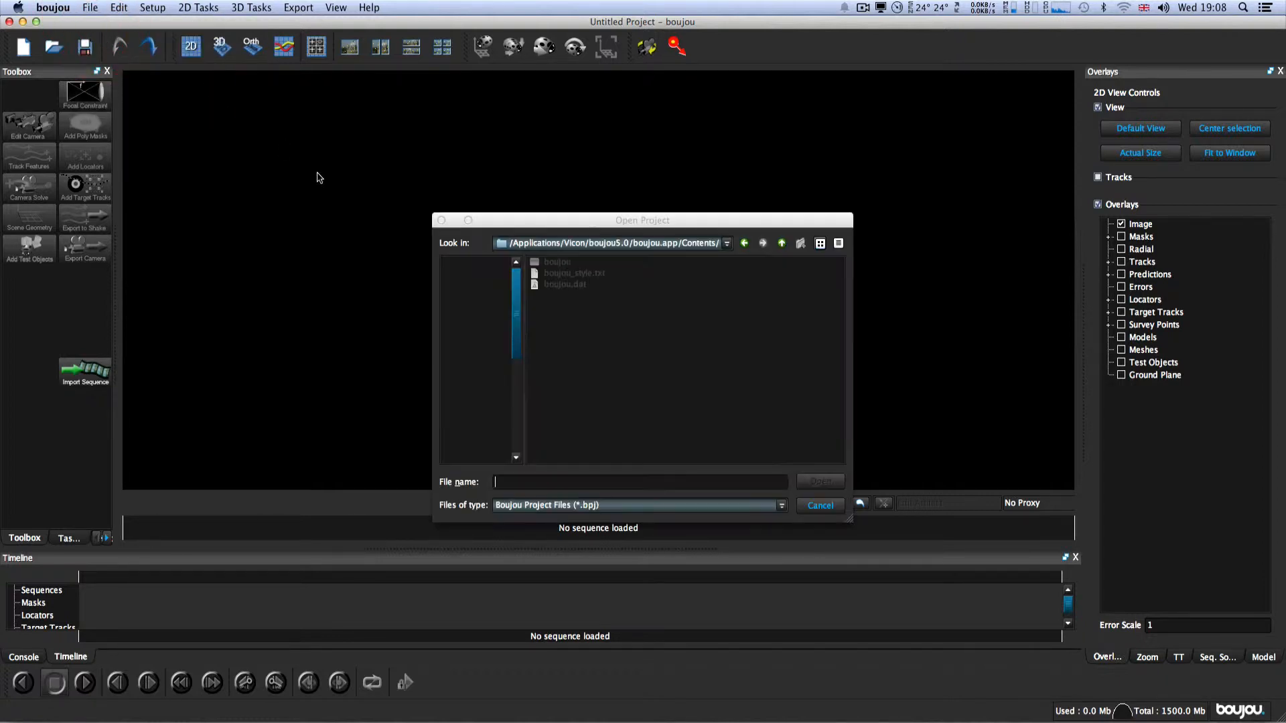
pyautogui.click(481, 287)
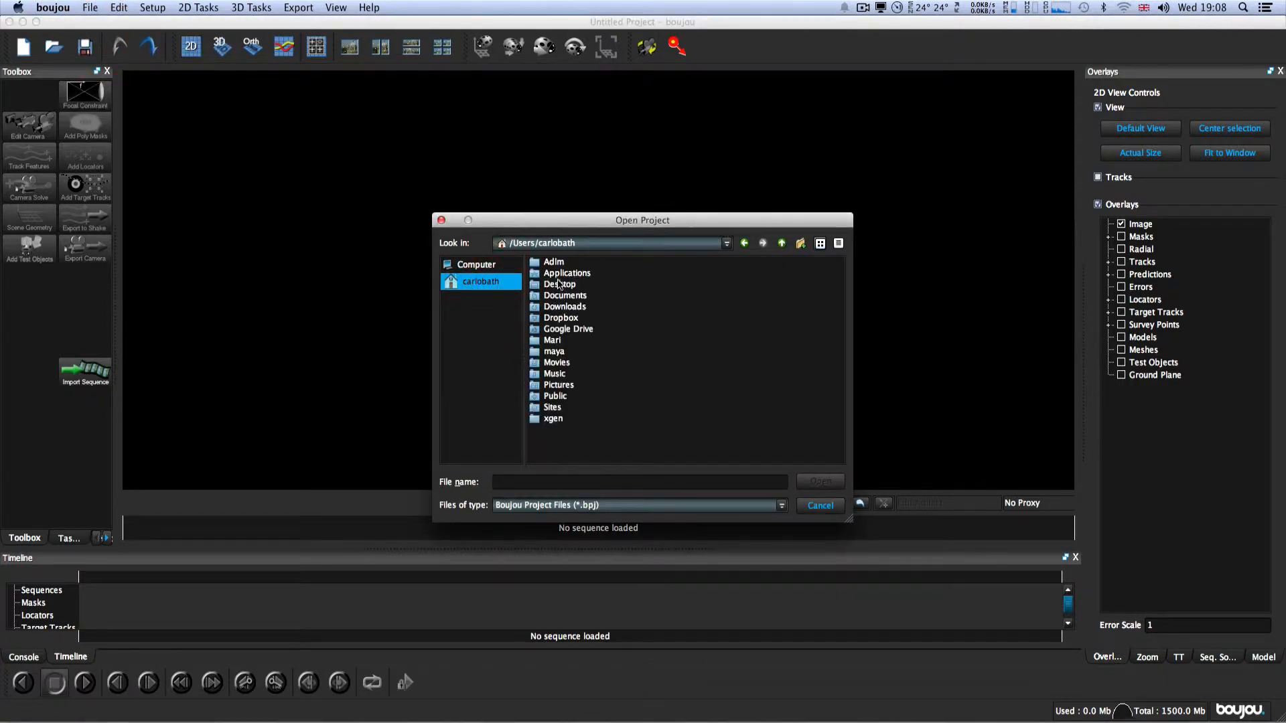
pyautogui.doubleClick(558, 285)
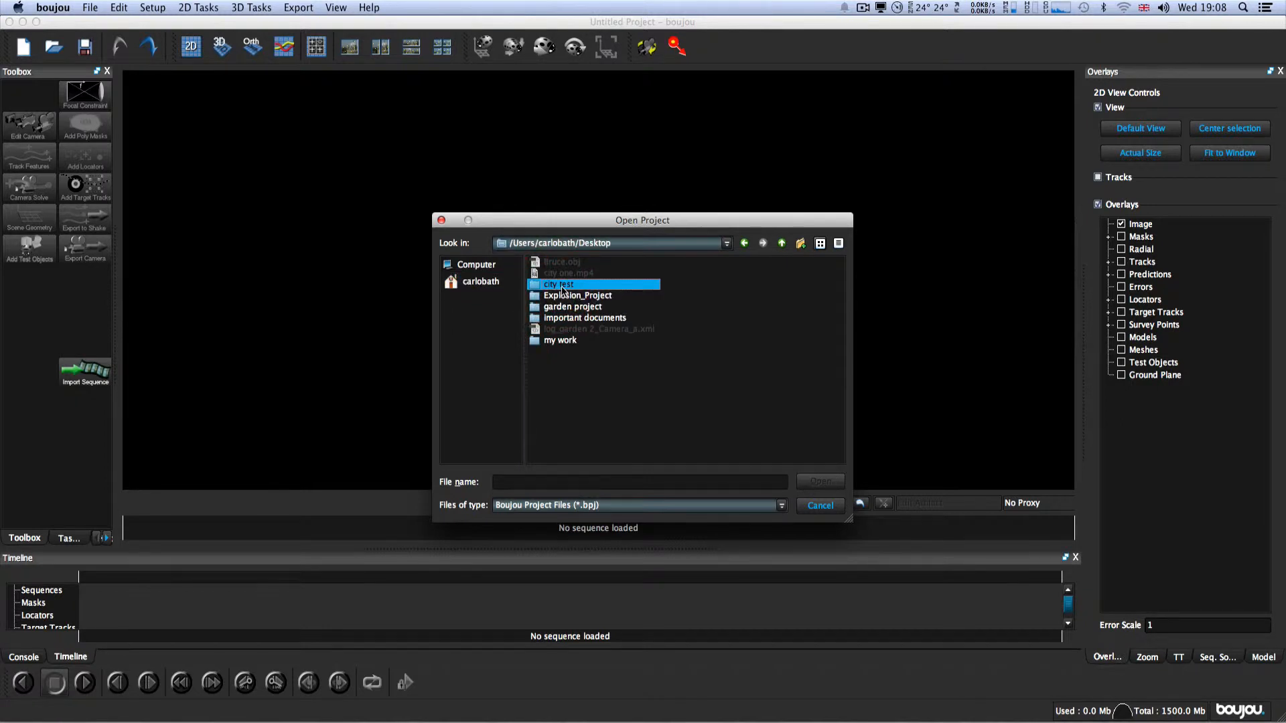
pyautogui.doubleClick(562, 288)
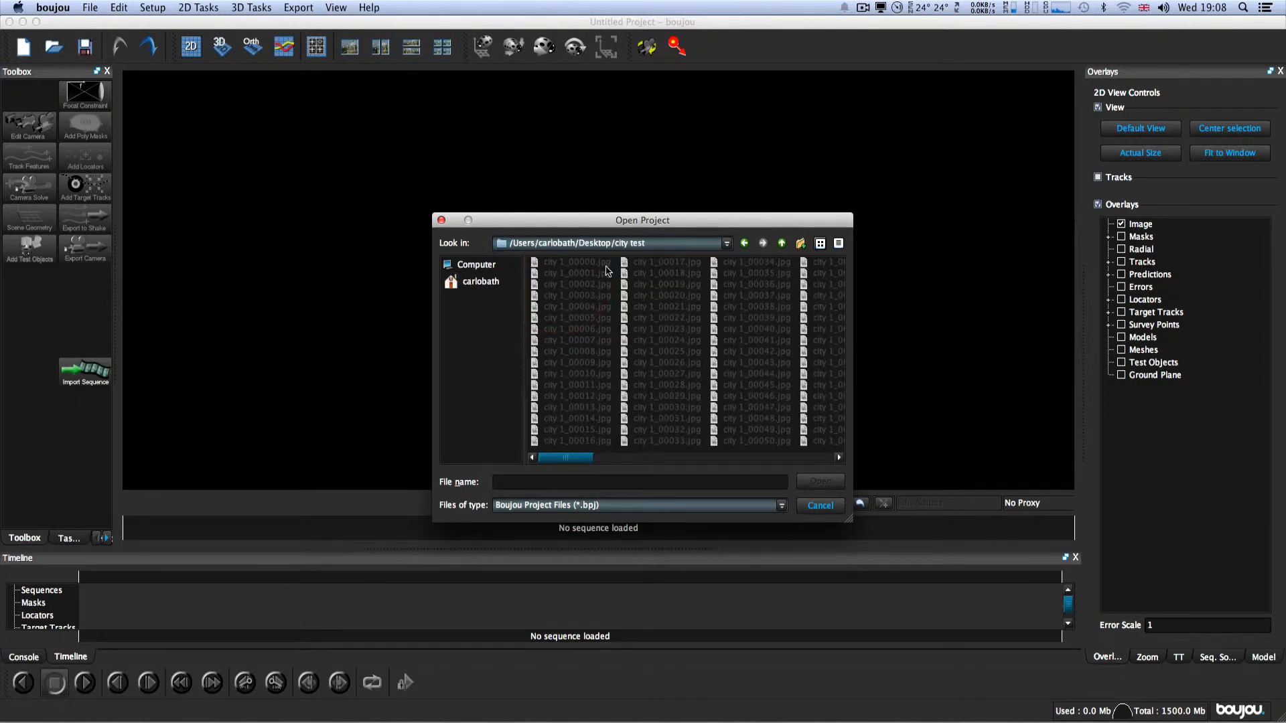
pyautogui.click(601, 266)
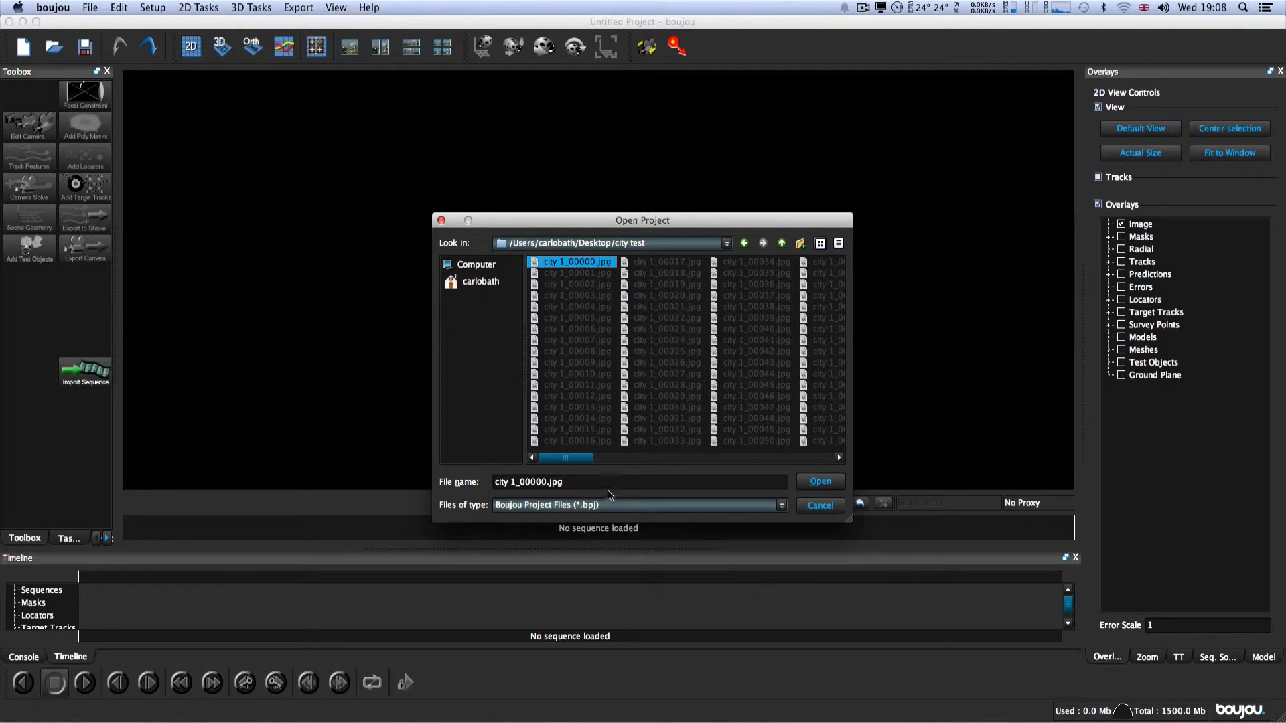
pyautogui.click(822, 483)
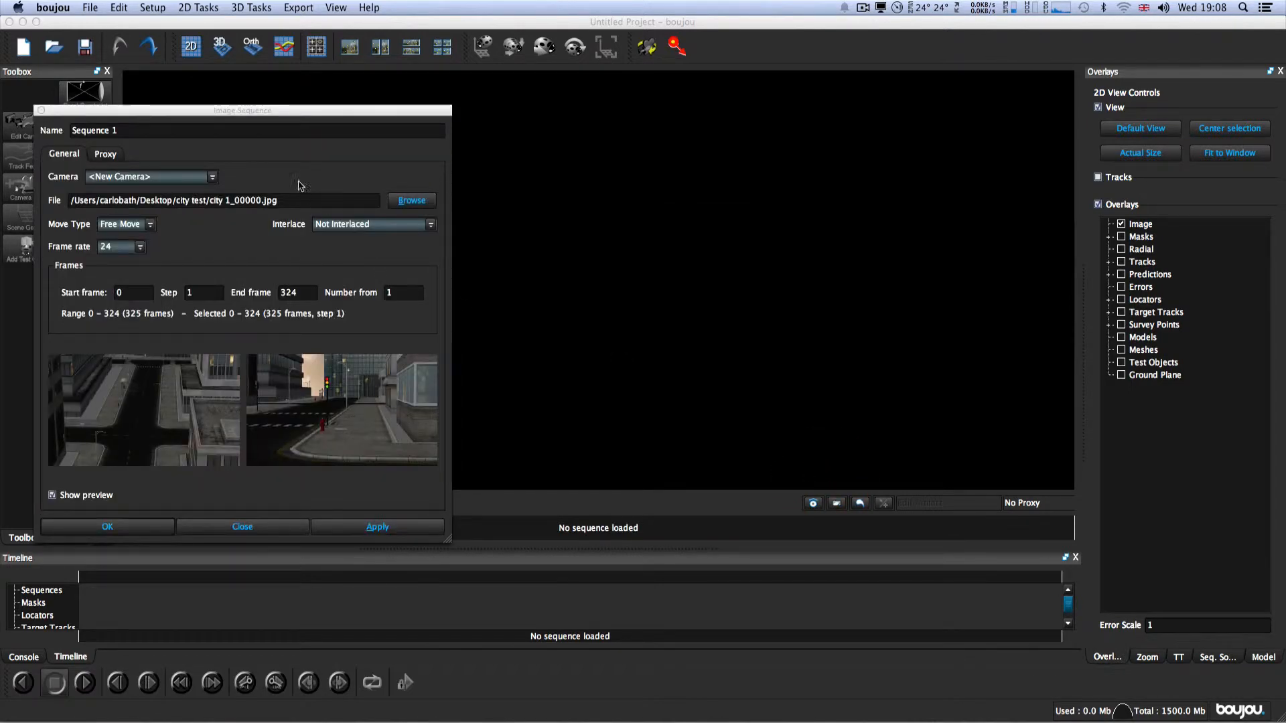
# Step: Set the image sequence's frame rate to 25, apply the import settings and close the dialog
pyautogui.moveTo(294, 112); pyautogui.dragTo(633, 157)
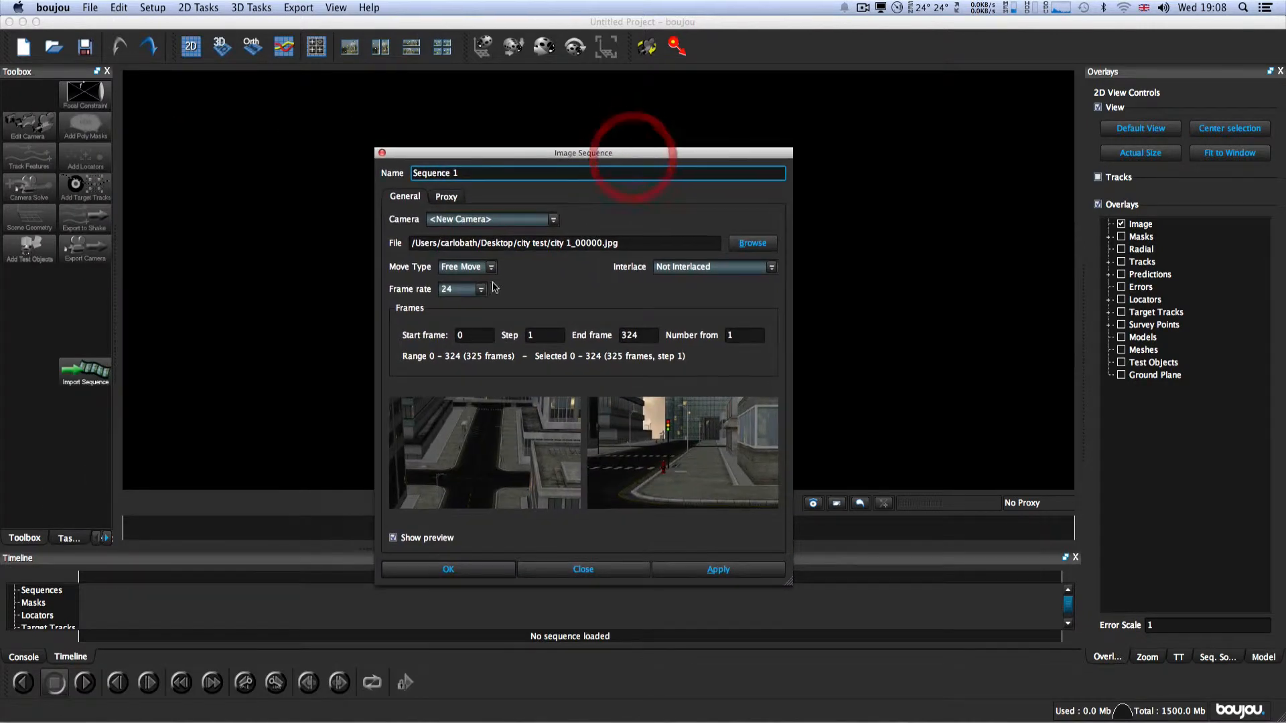
pyautogui.click(475, 293)
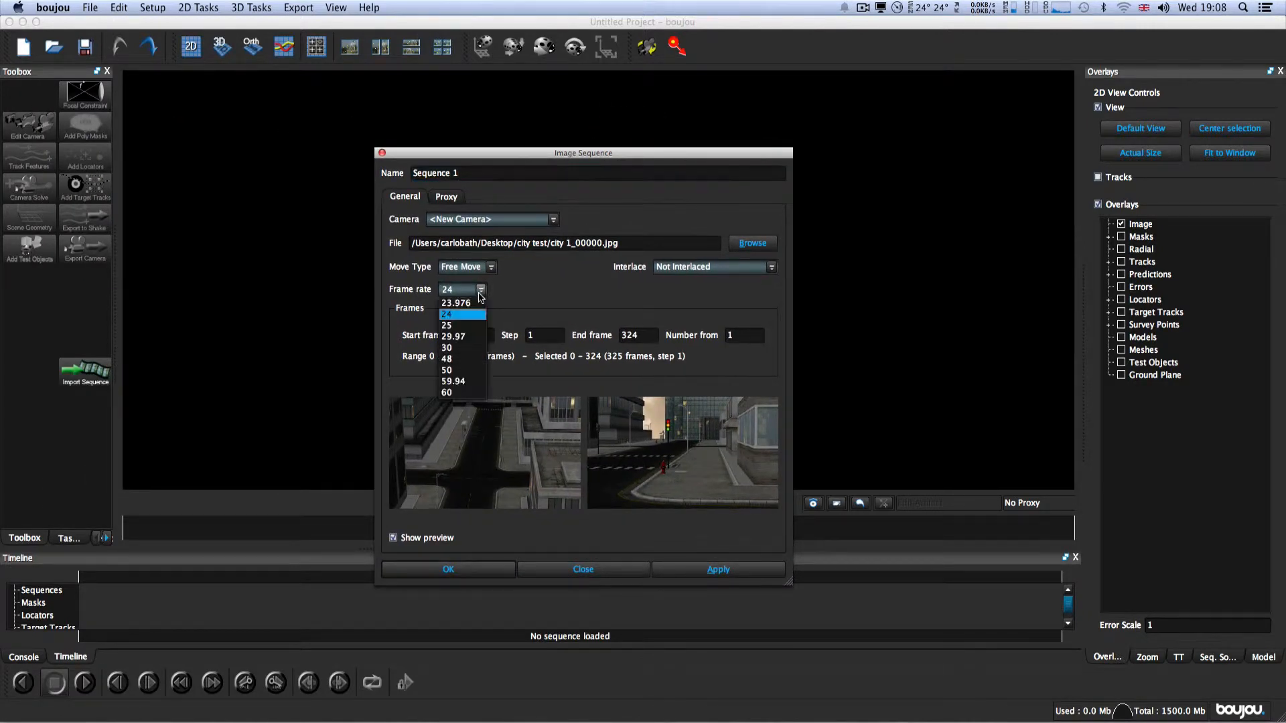
pyautogui.click(465, 325)
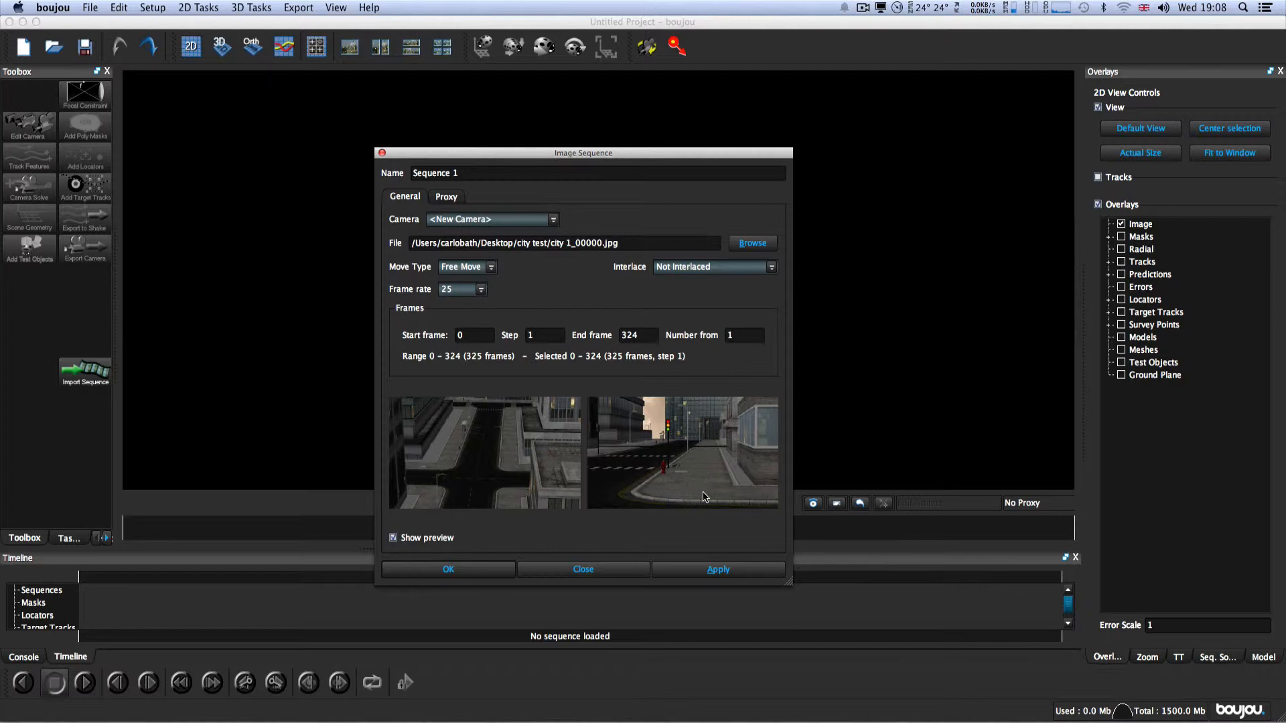
pyautogui.click(717, 570)
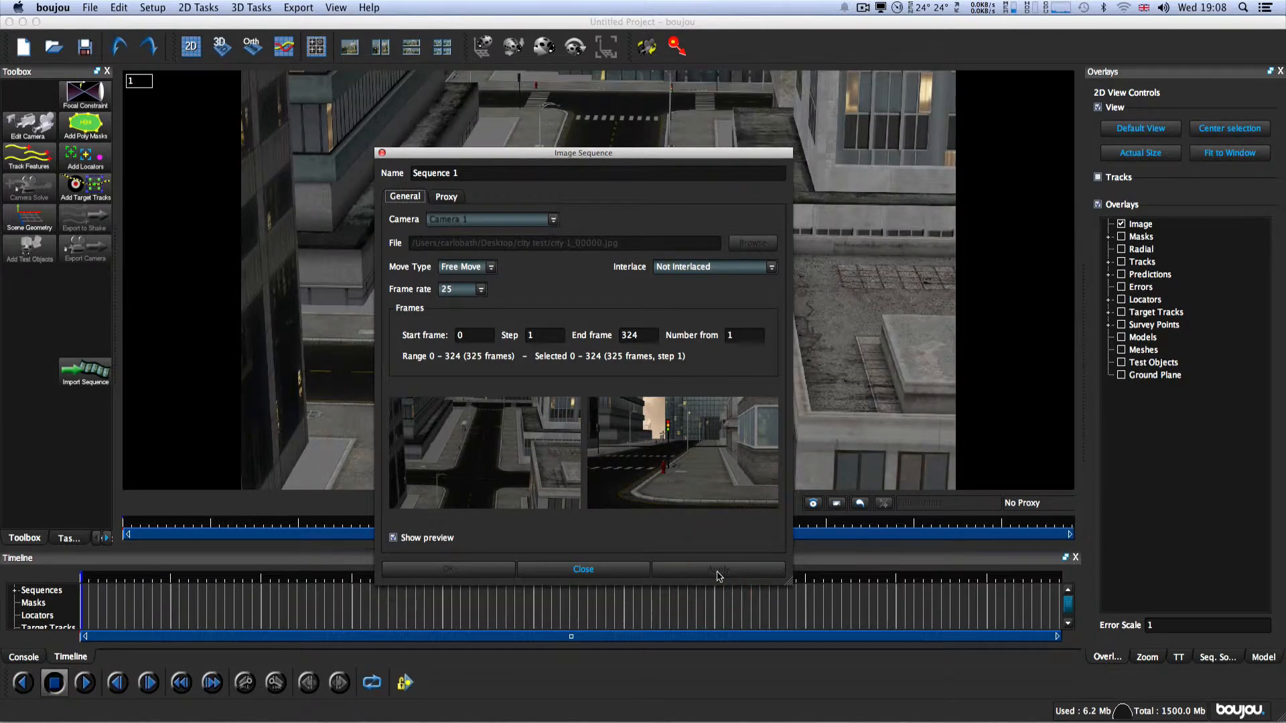
pyautogui.click(610, 569)
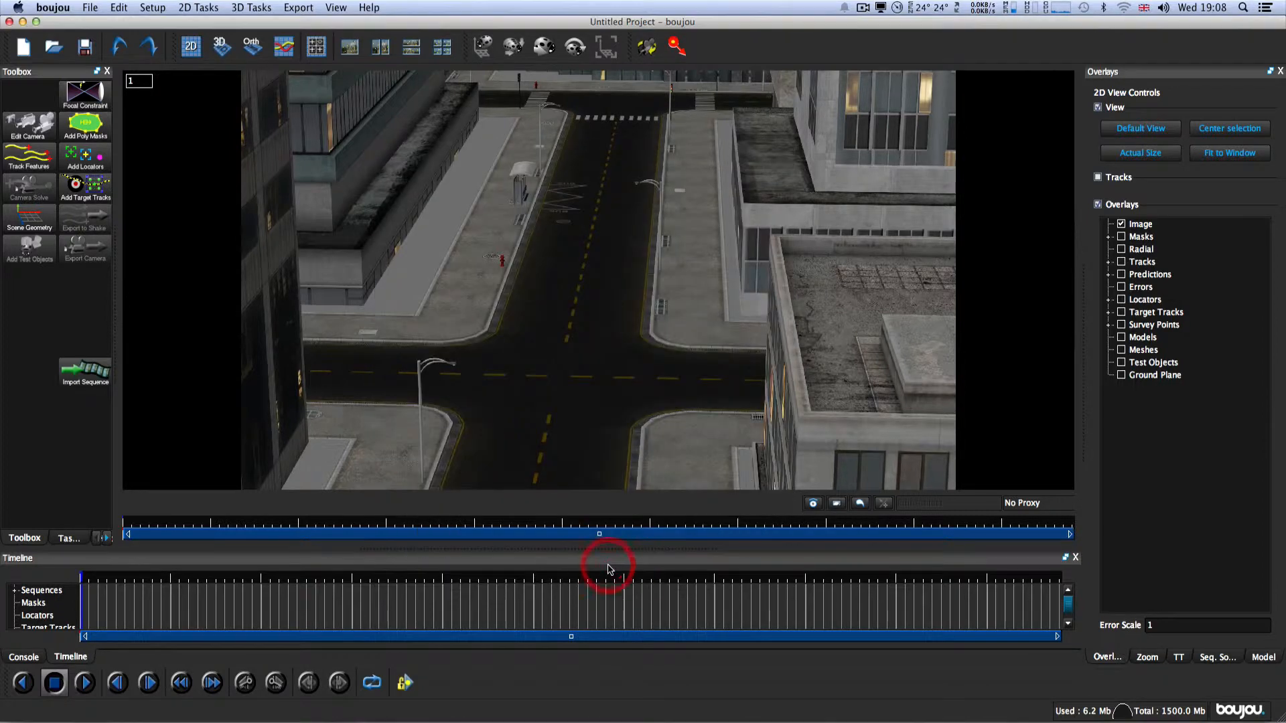
# Step: Scrub through the imported footage and run feature tracking on all frames of Sequence 1
pyautogui.moveTo(124, 526)
pyautogui.mouseDown()
pyautogui.moveTo(677, 536)
pyautogui.moveTo(124, 520)
pyautogui.mouseUp()
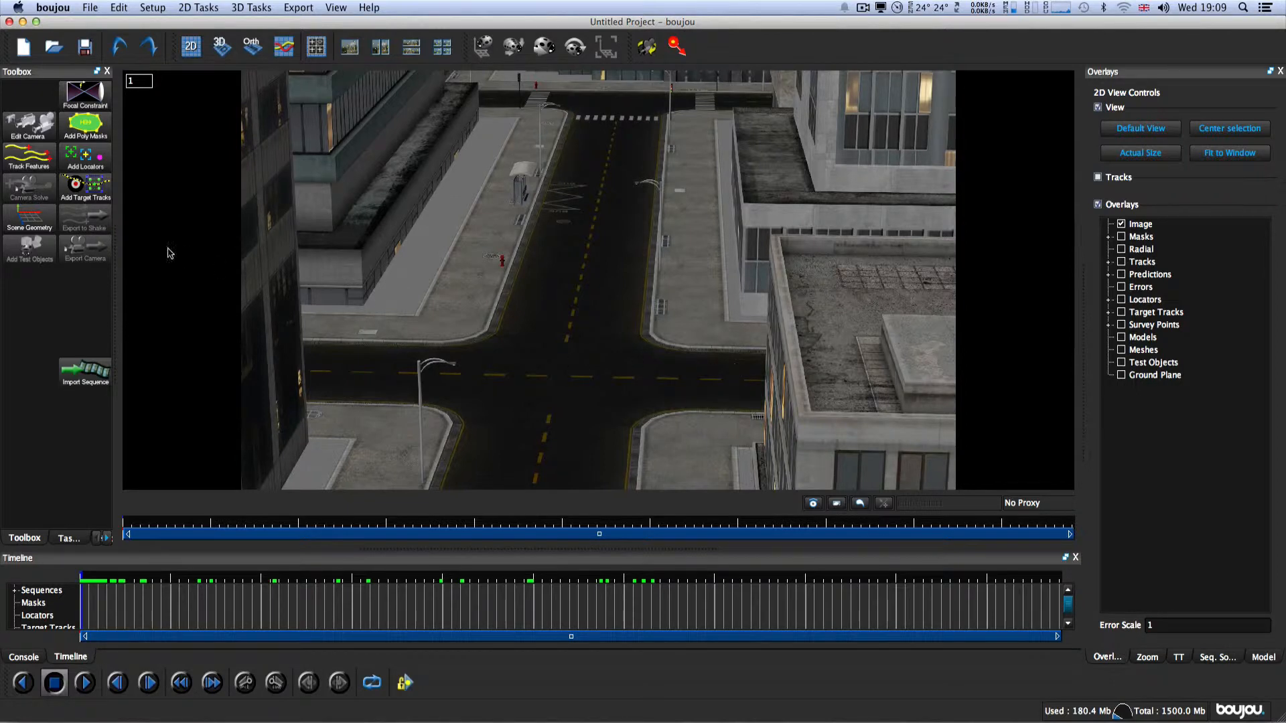
pyautogui.click(35, 160)
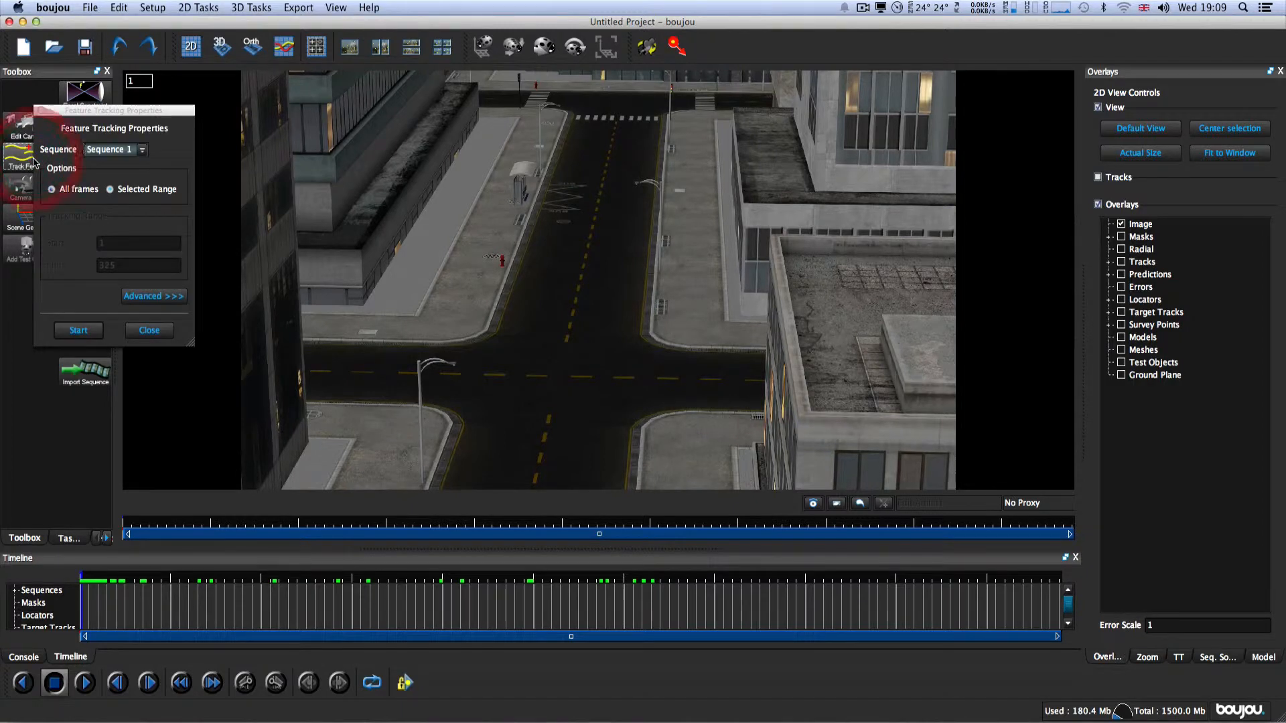
pyautogui.moveTo(104, 109); pyautogui.dragTo(425, 196)
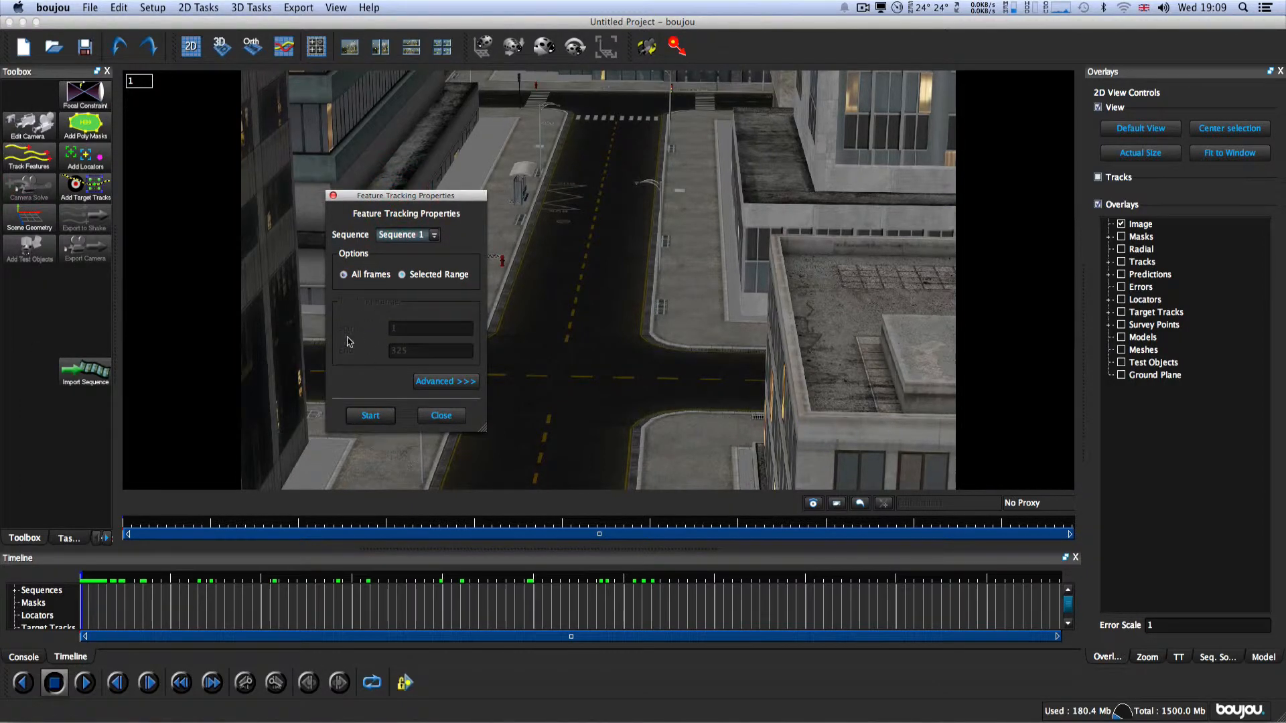
pyautogui.click(369, 418)
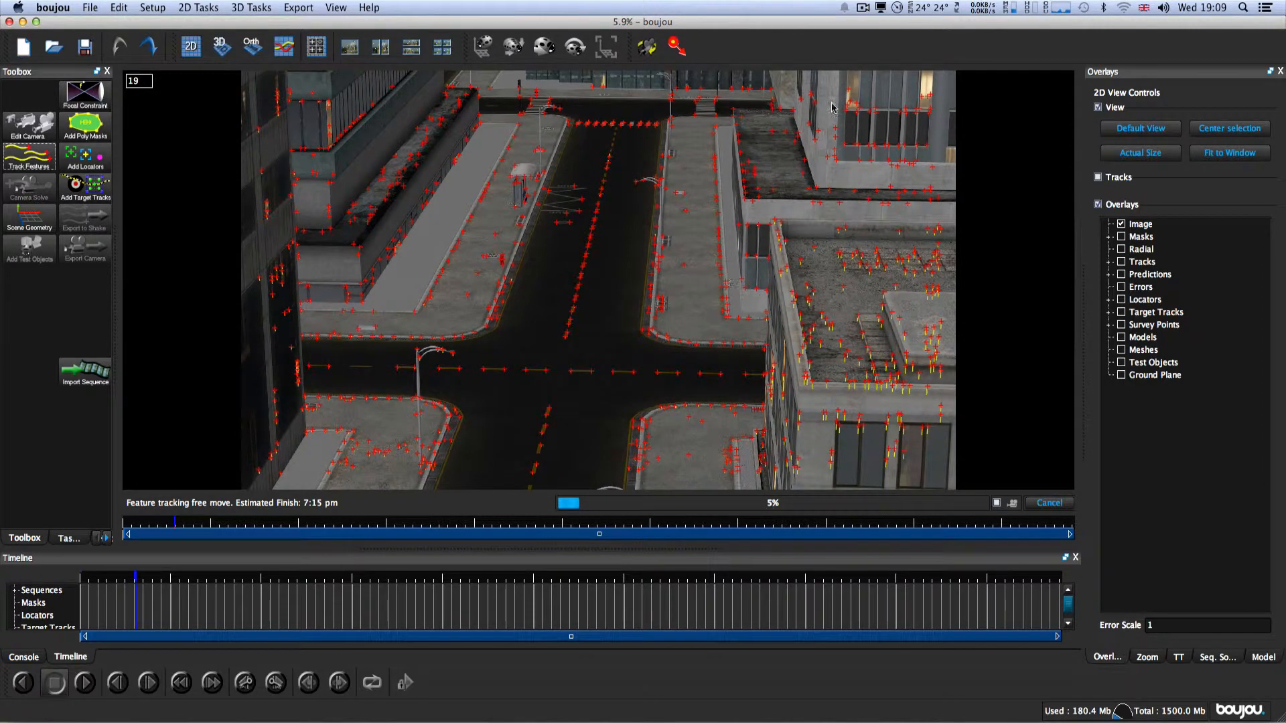
pyautogui.click(862, 8)
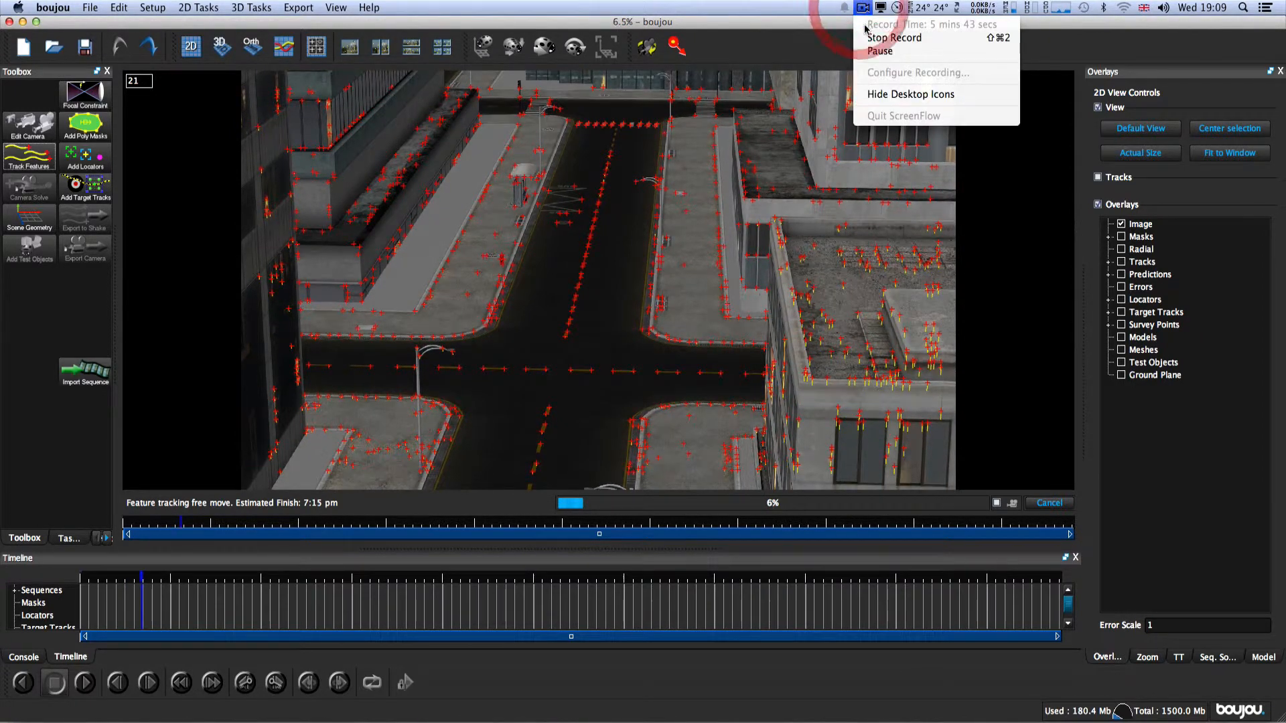
pyautogui.click(866, 52)
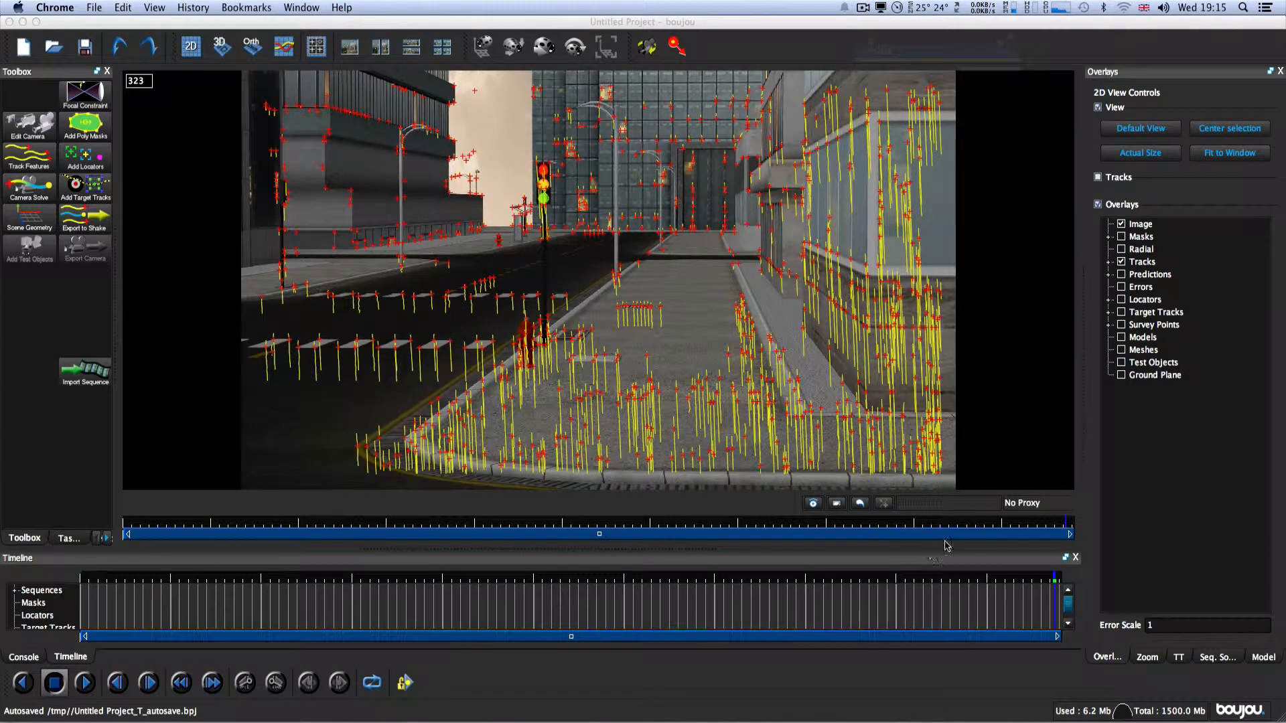
# Step: Move to frame 325 and run a camera solve over all frames of Sequence 1
pyautogui.click(1067, 528)
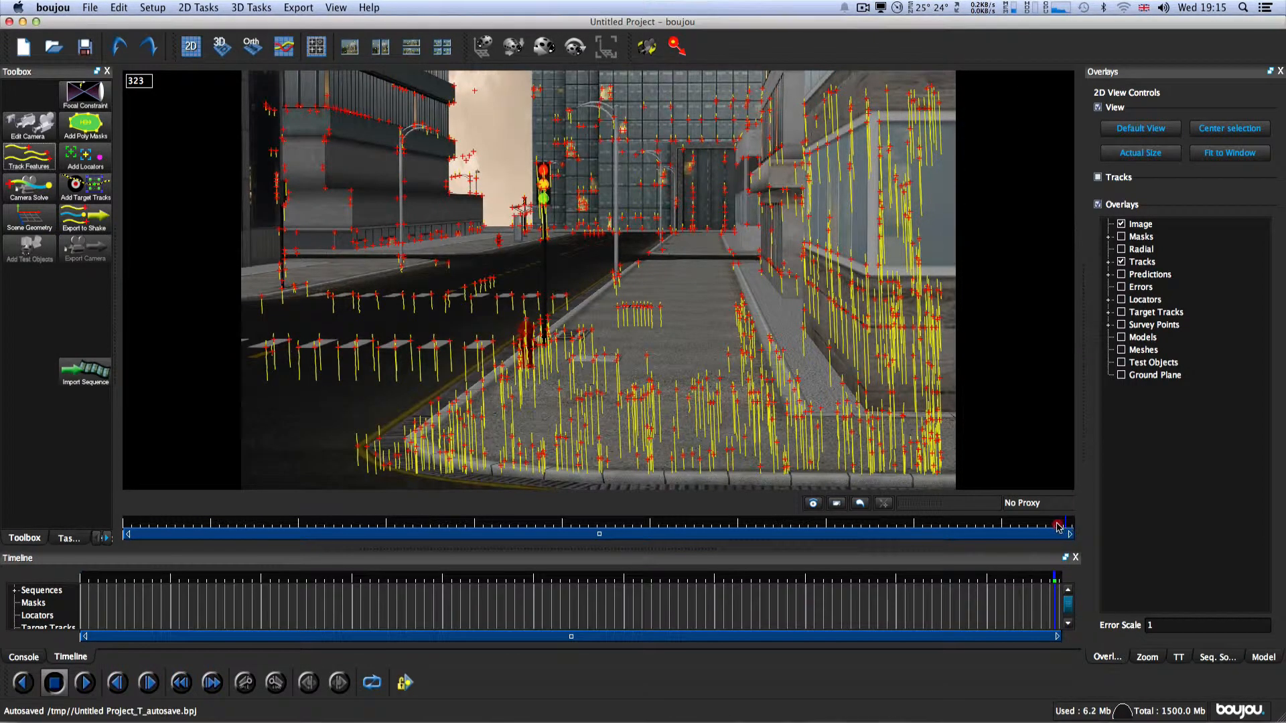
pyautogui.moveTo(1066, 527); pyautogui.dragTo(1073, 526)
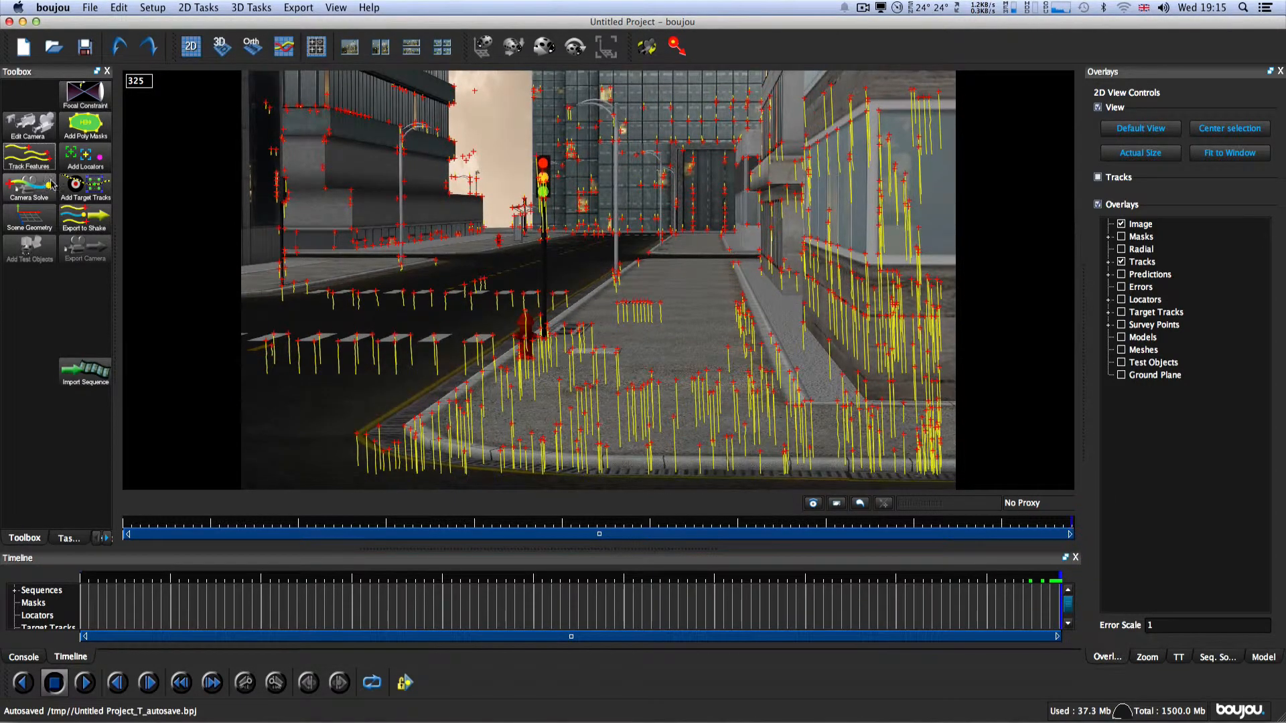
pyautogui.click(31, 190)
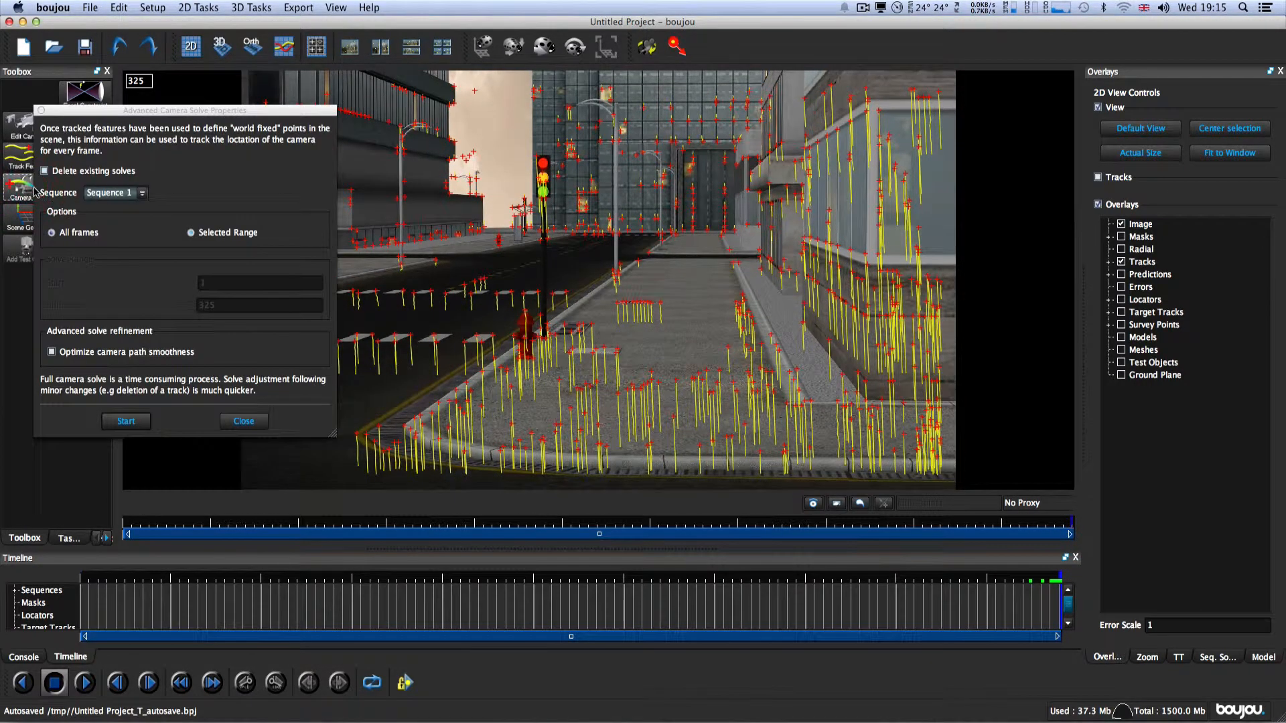
pyautogui.moveTo(168, 111); pyautogui.dragTo(383, 125)
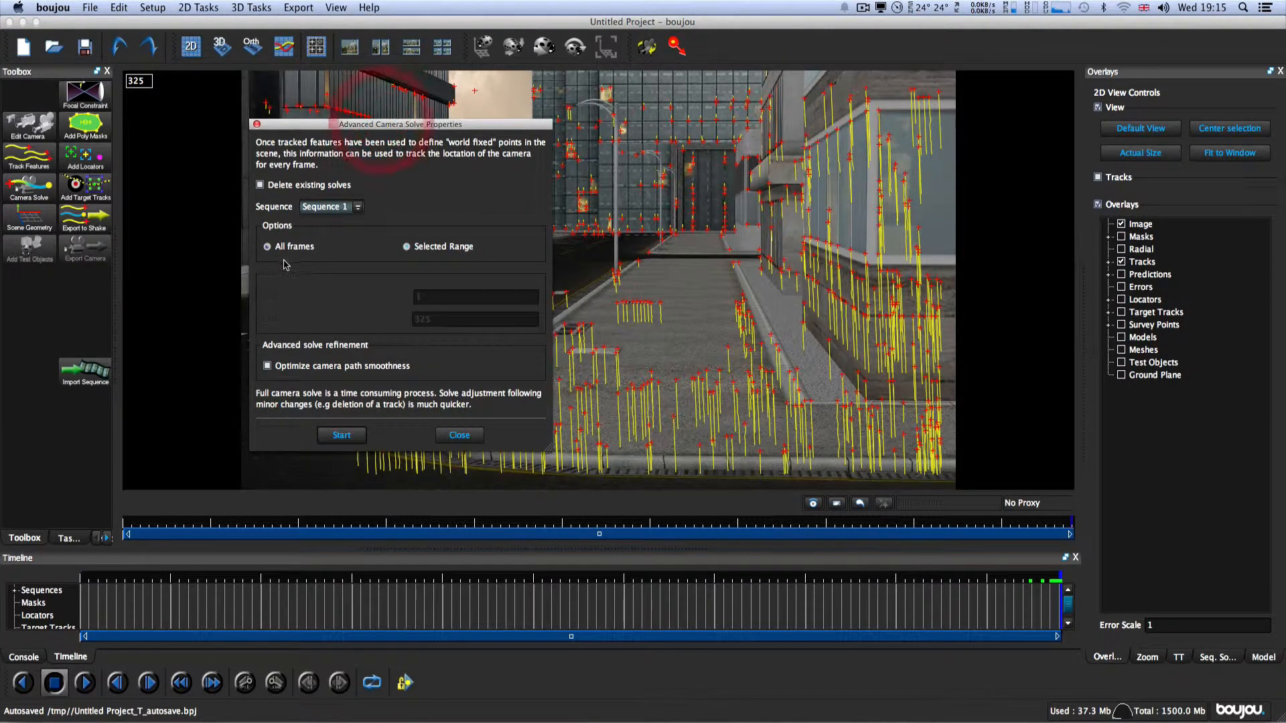
pyautogui.click(341, 435)
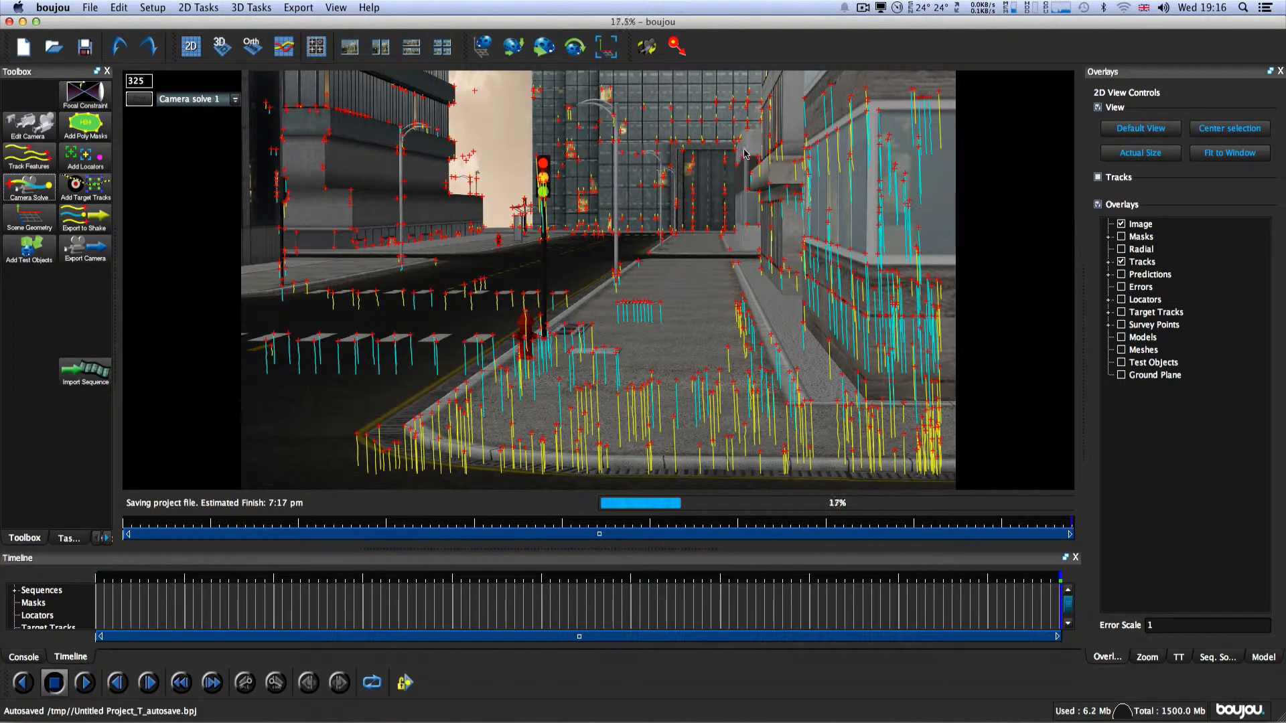
pyautogui.click(862, 8)
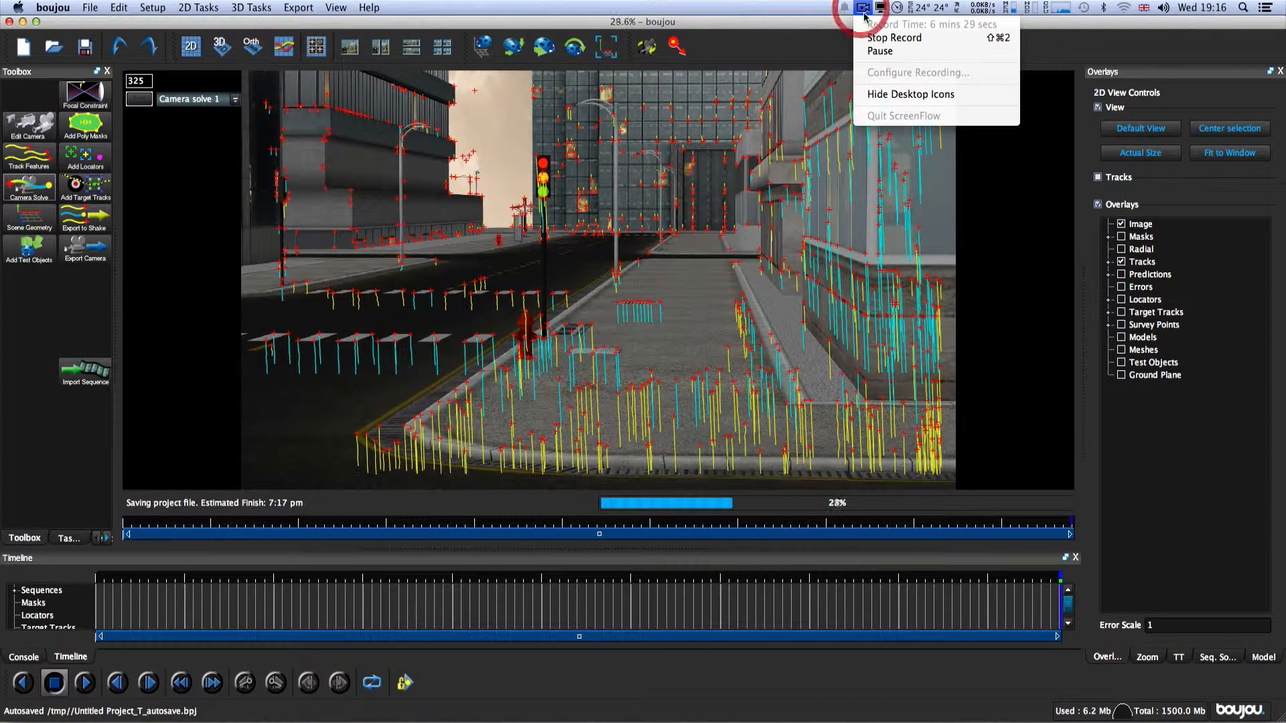
pyautogui.click(872, 53)
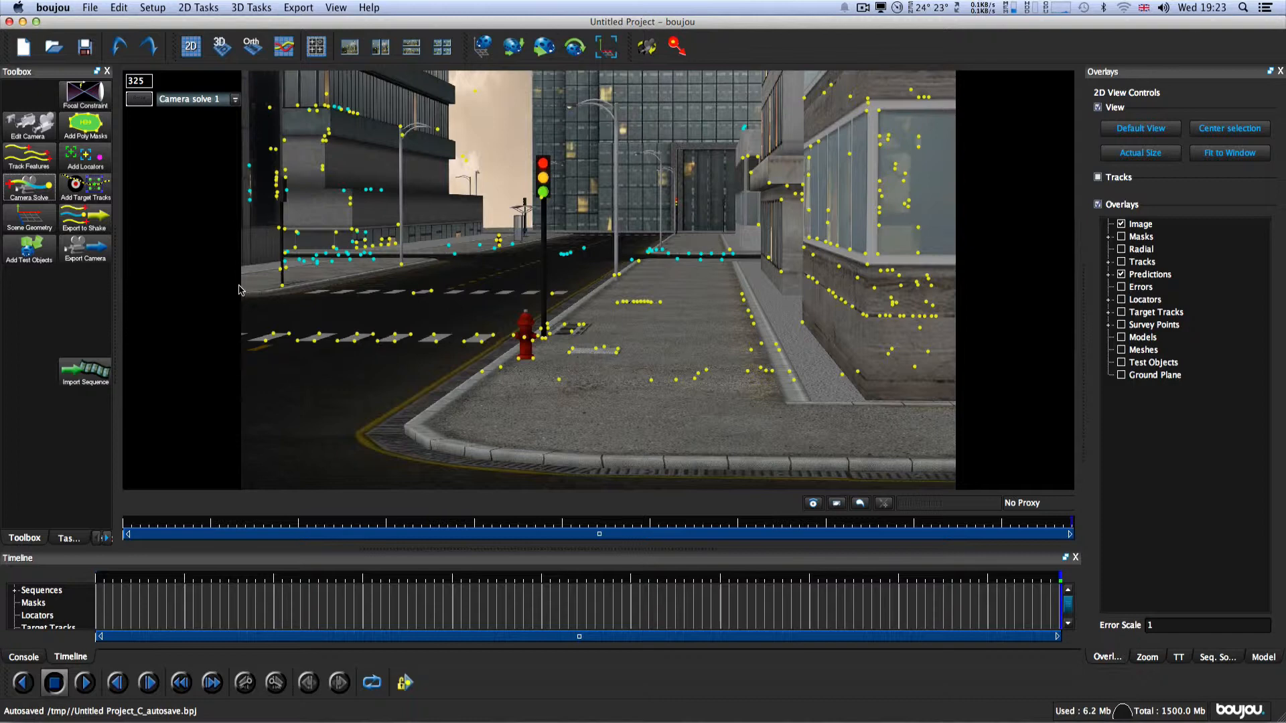
# Step: Add a coordinate frame hint to the scene geometry and set its type to z-axis
pyautogui.click(28, 217)
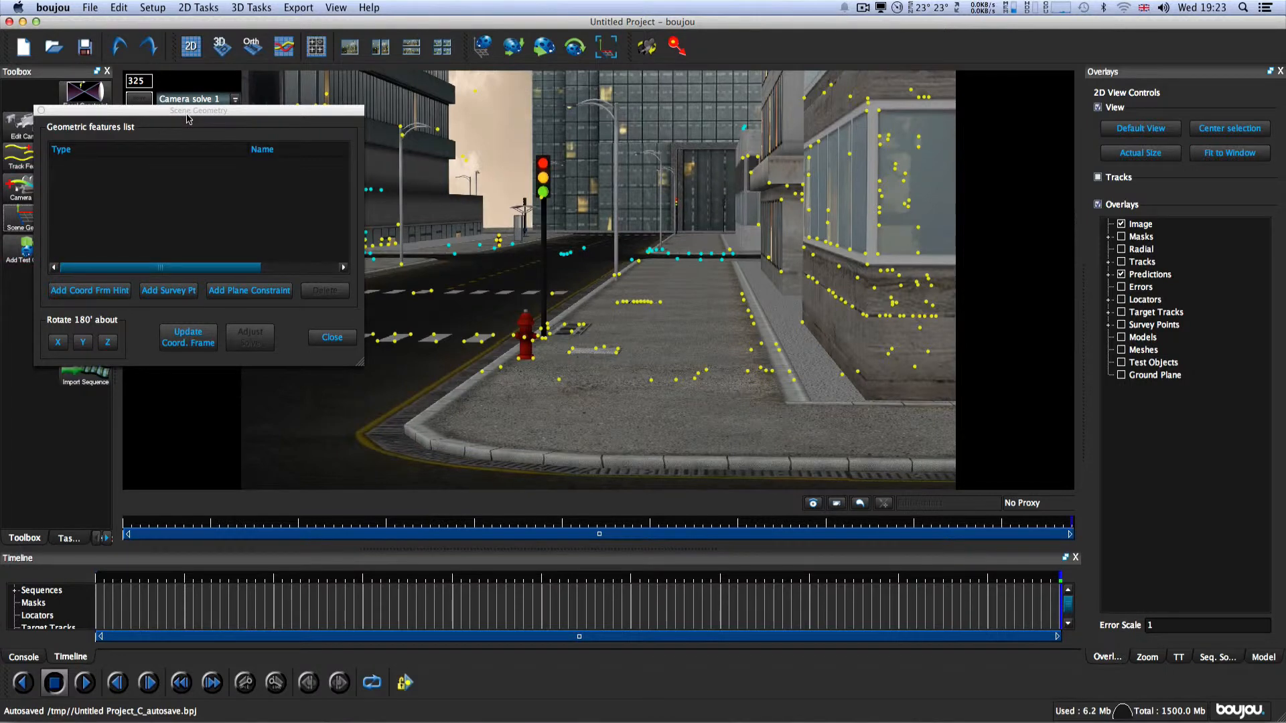
pyautogui.moveTo(188, 118); pyautogui.dragTo(280, 228)
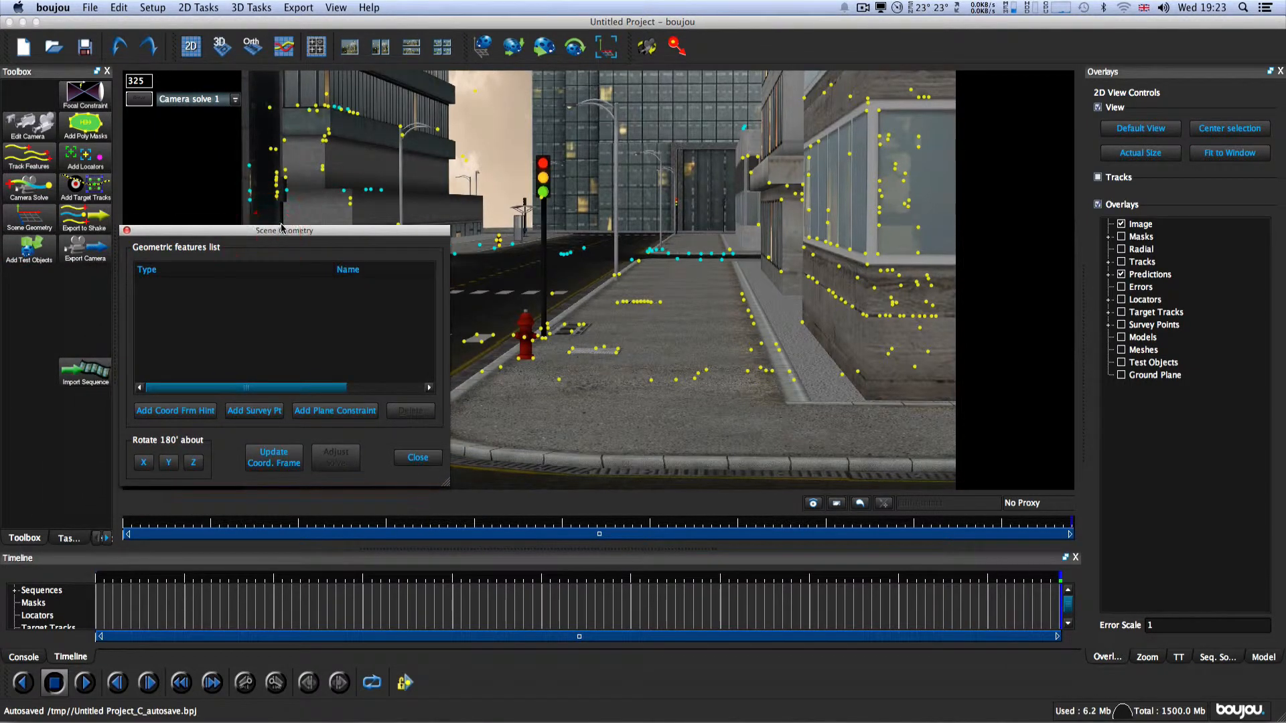
pyautogui.click(161, 414)
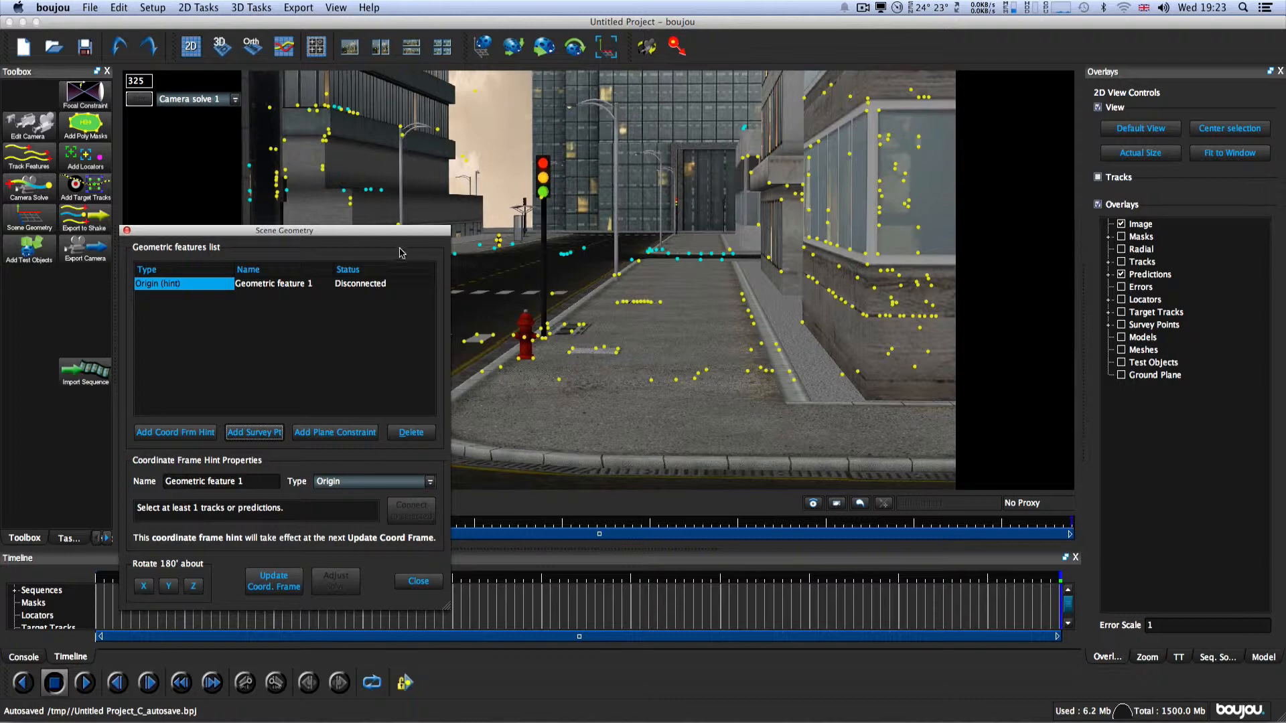
pyautogui.click(430, 482)
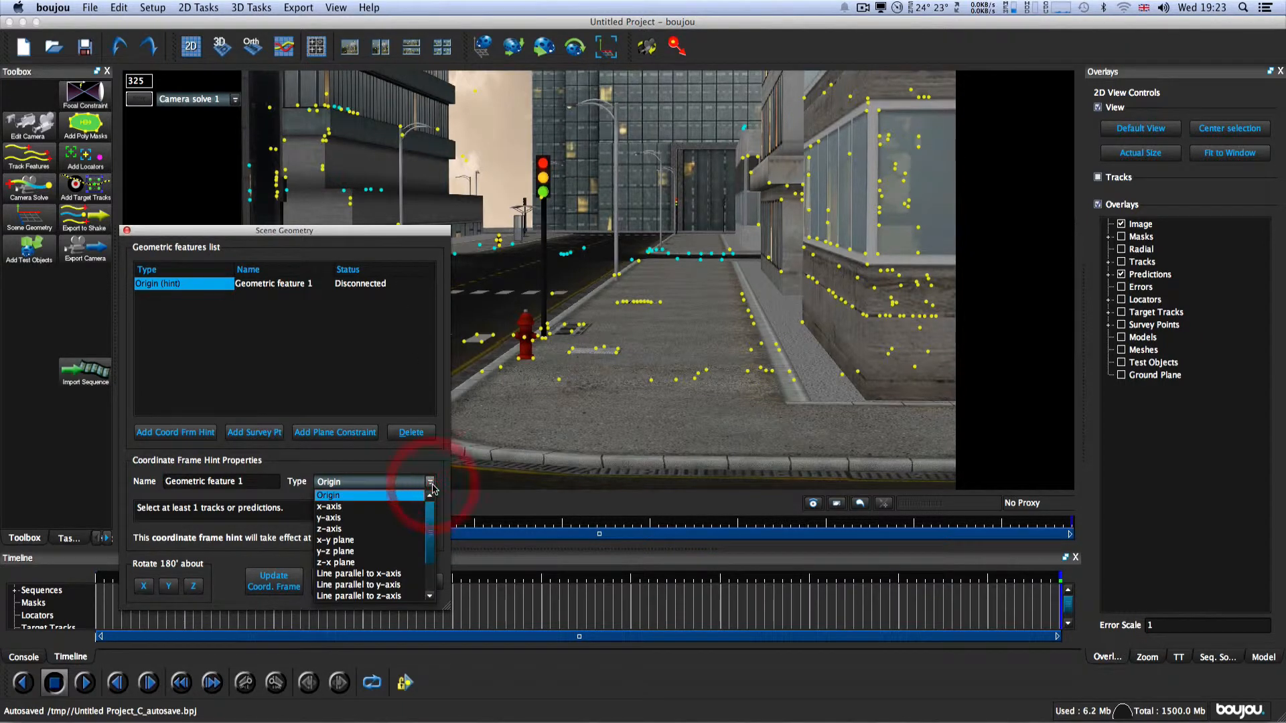
pyautogui.click(406, 529)
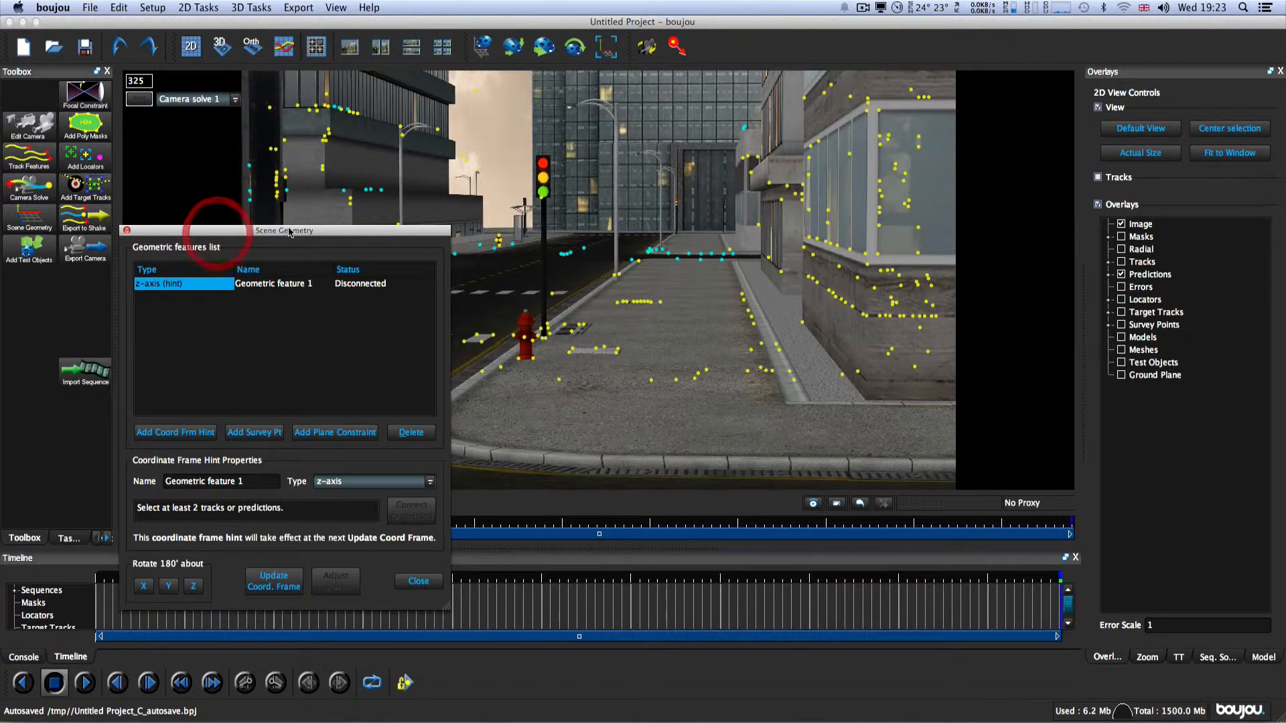
# Step: Select two tracking points on each of the two dashed crossing lines and connect these four tracks to the z-axis hint
pyautogui.moveTo(285, 231); pyautogui.dragTo(1096, 197)
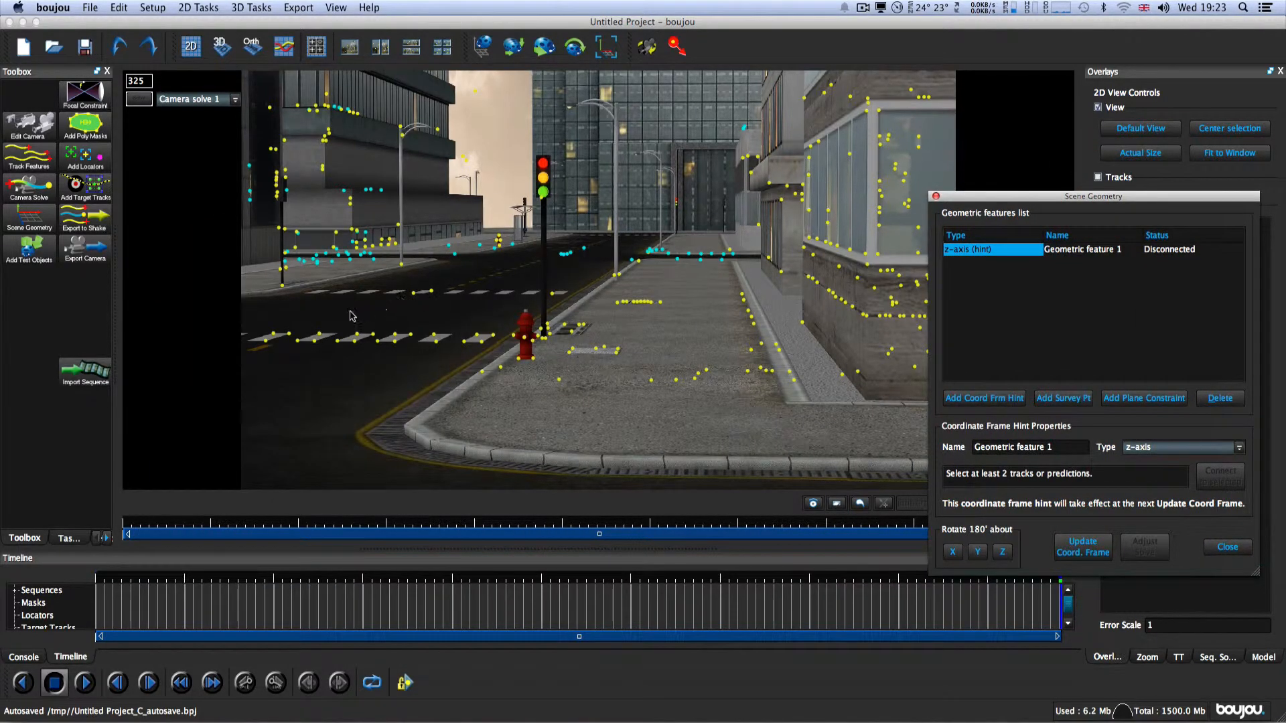
pyautogui.click(431, 293)
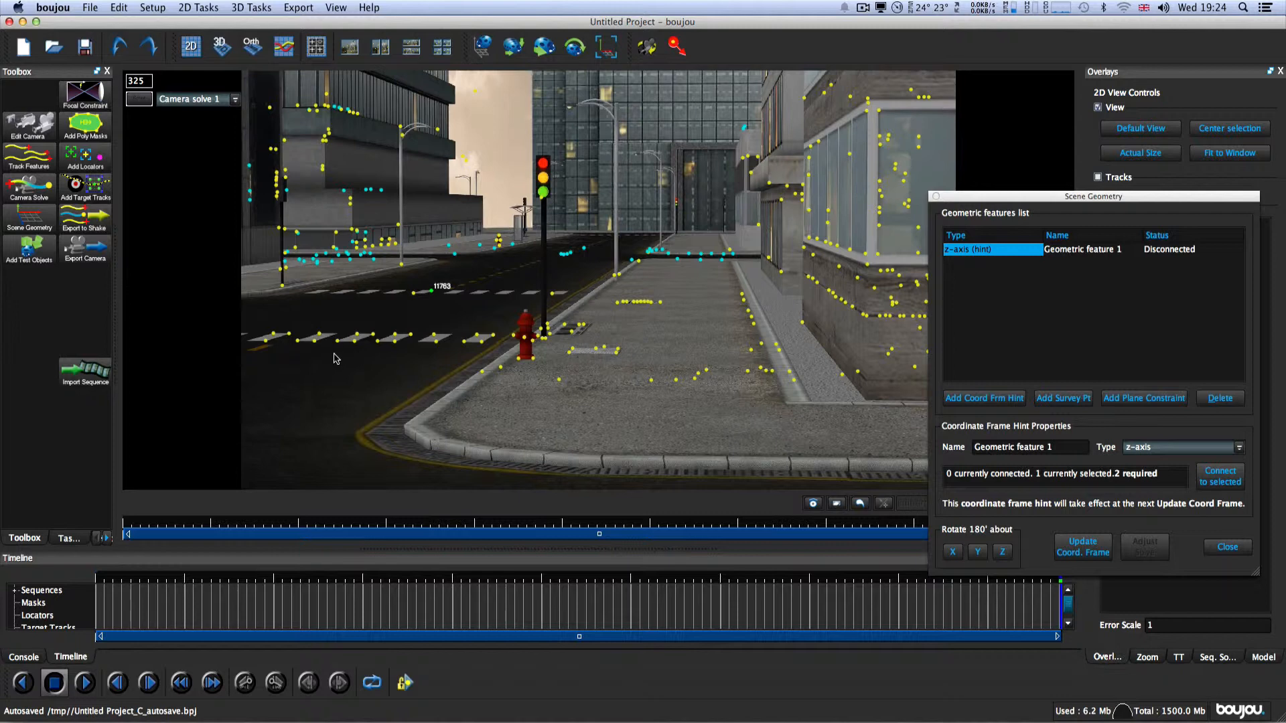
pyautogui.keyDown('shift'); pyautogui.click(413, 292); pyautogui.keyUp('shift')
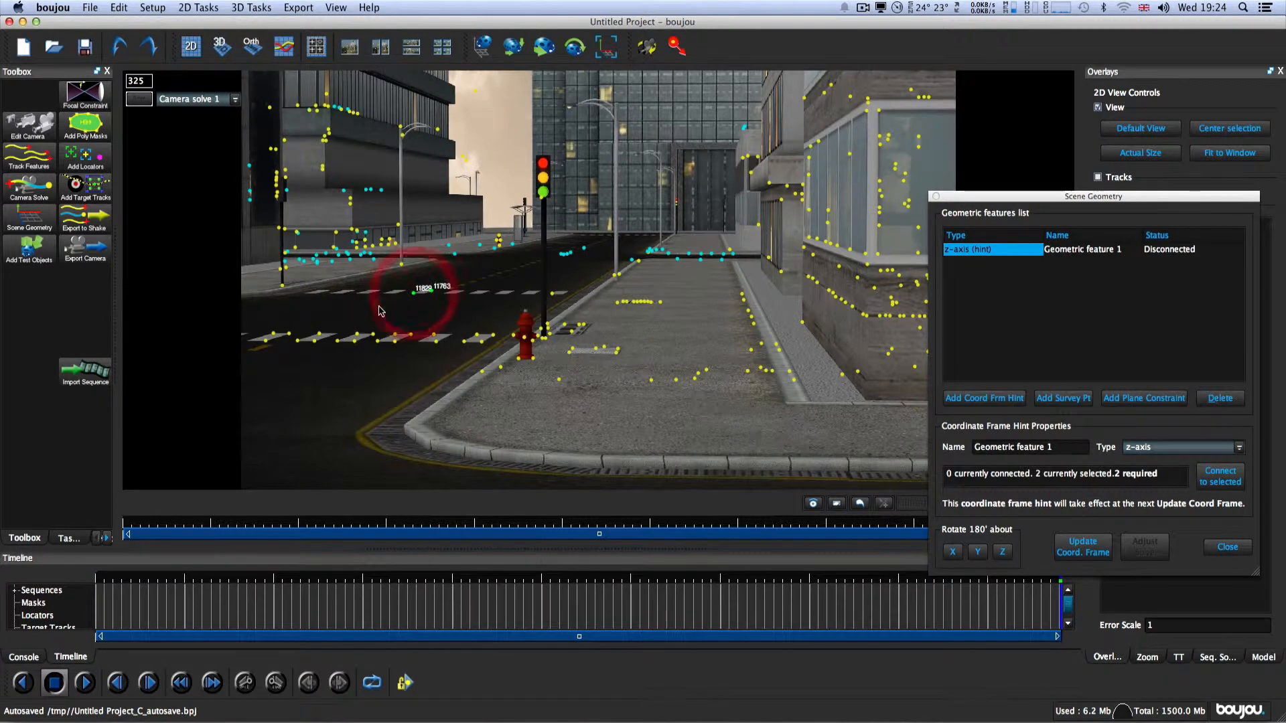
pyautogui.keyDown('shift'); pyautogui.click(319, 334); pyautogui.keyUp('shift')
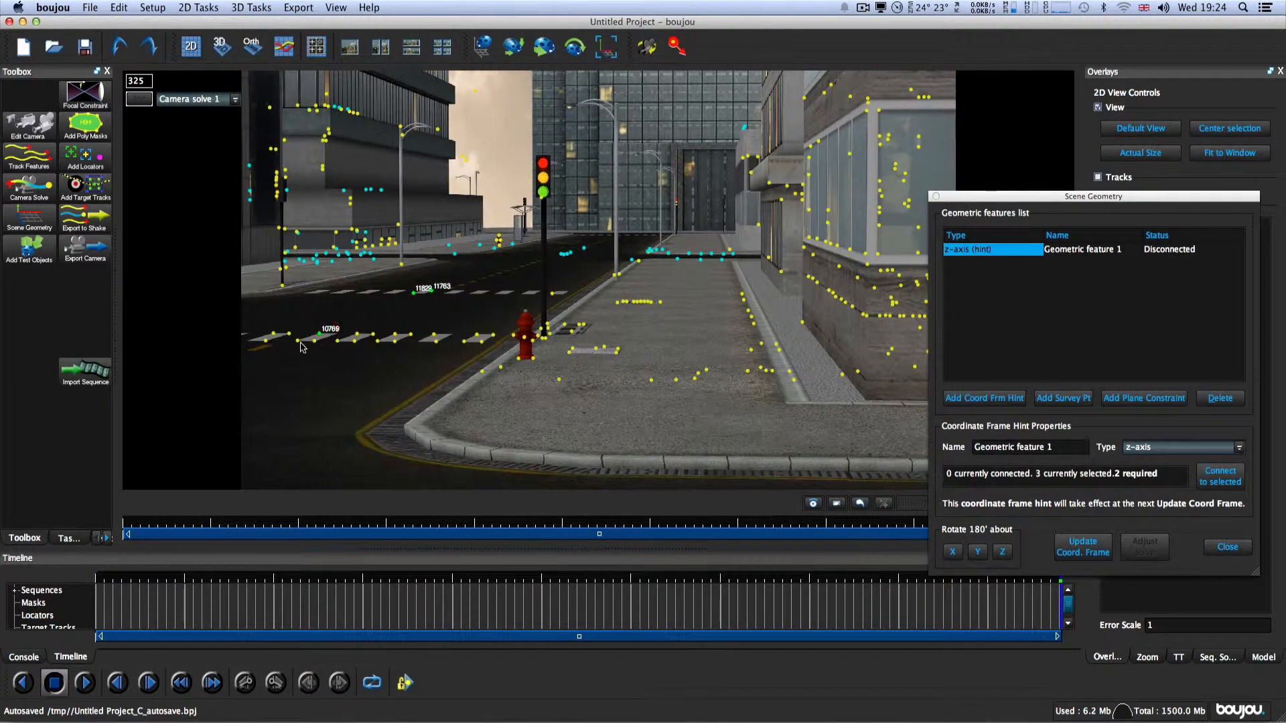
pyautogui.keyDown('shift'); pyautogui.click(297, 340); pyautogui.keyUp('shift')
pyautogui.moveTo(1027, 196); pyautogui.dragTo(558, 137)
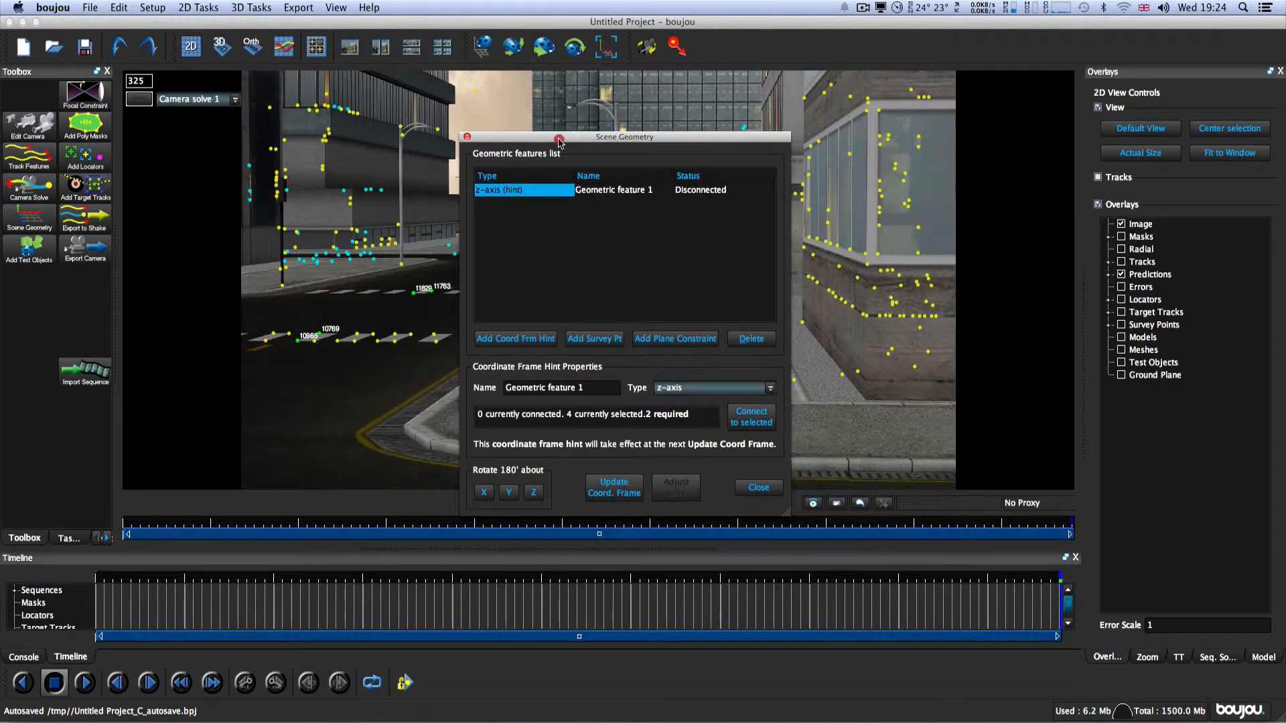
pyautogui.click(756, 422)
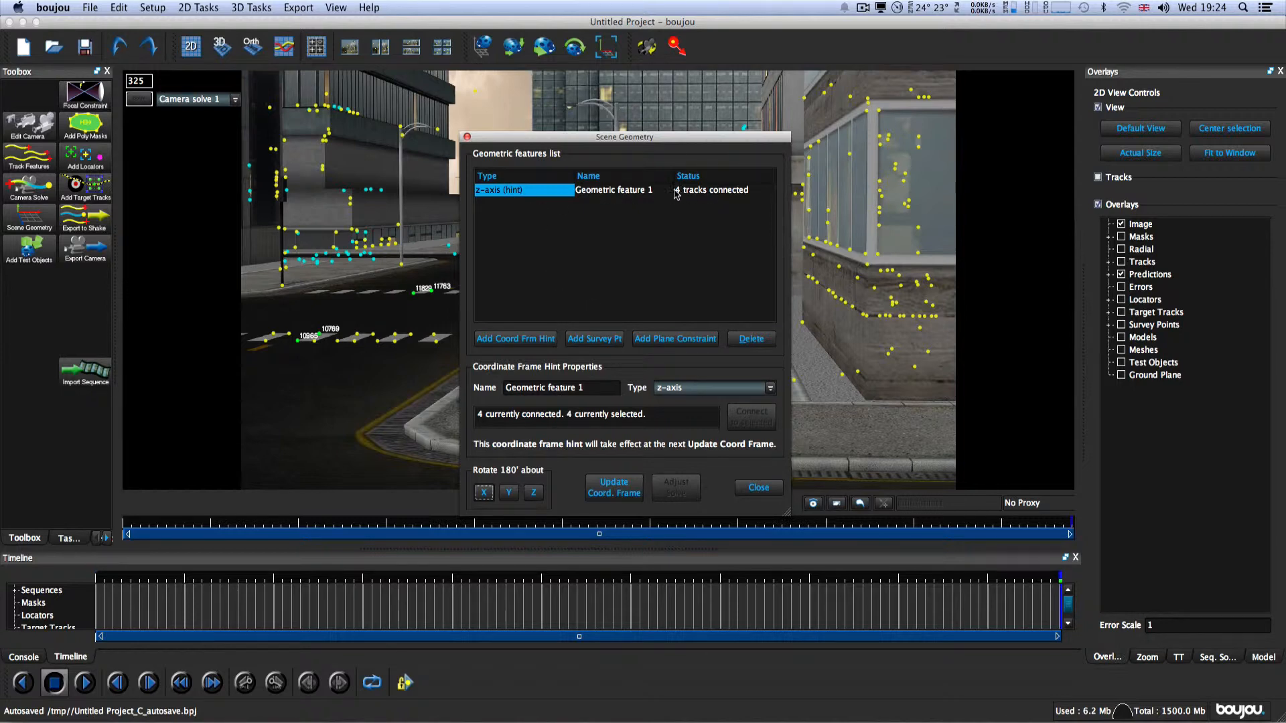
# Step: Set Geometric feature 1's type to x-axis and connect it to additional tracks selected along the far road and pavement edge
pyautogui.click(770, 389)
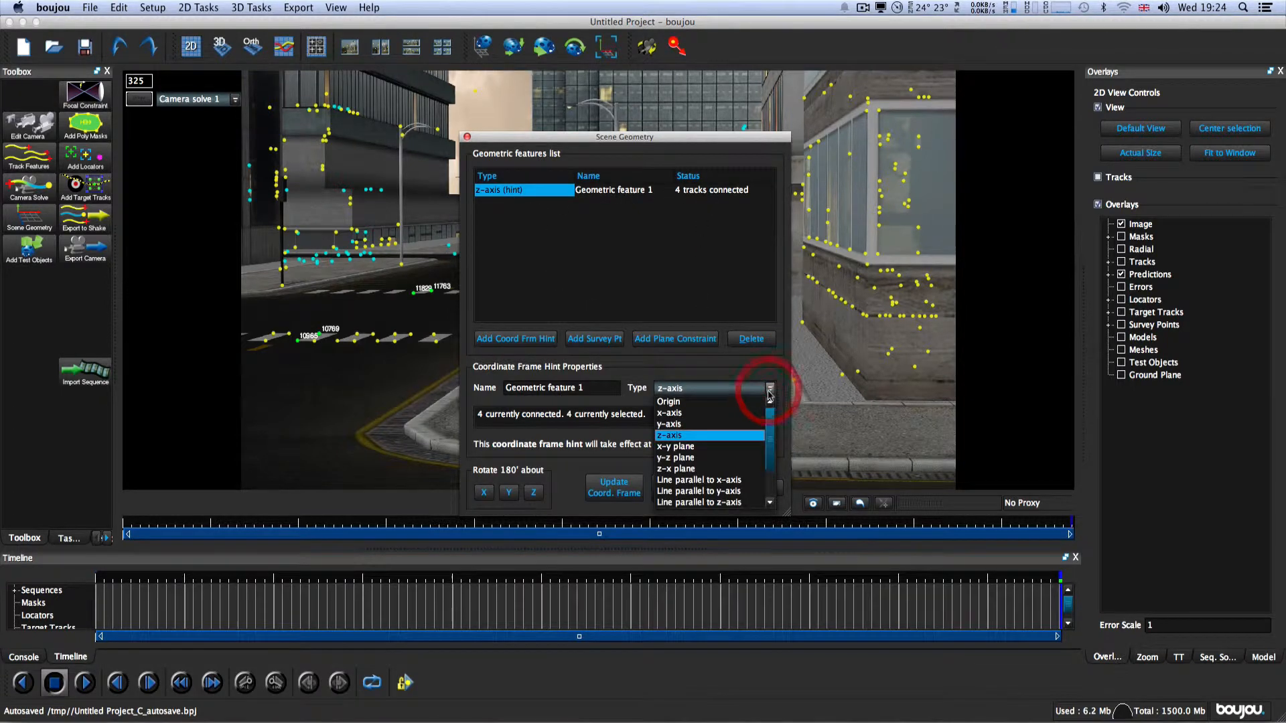
pyautogui.click(727, 414)
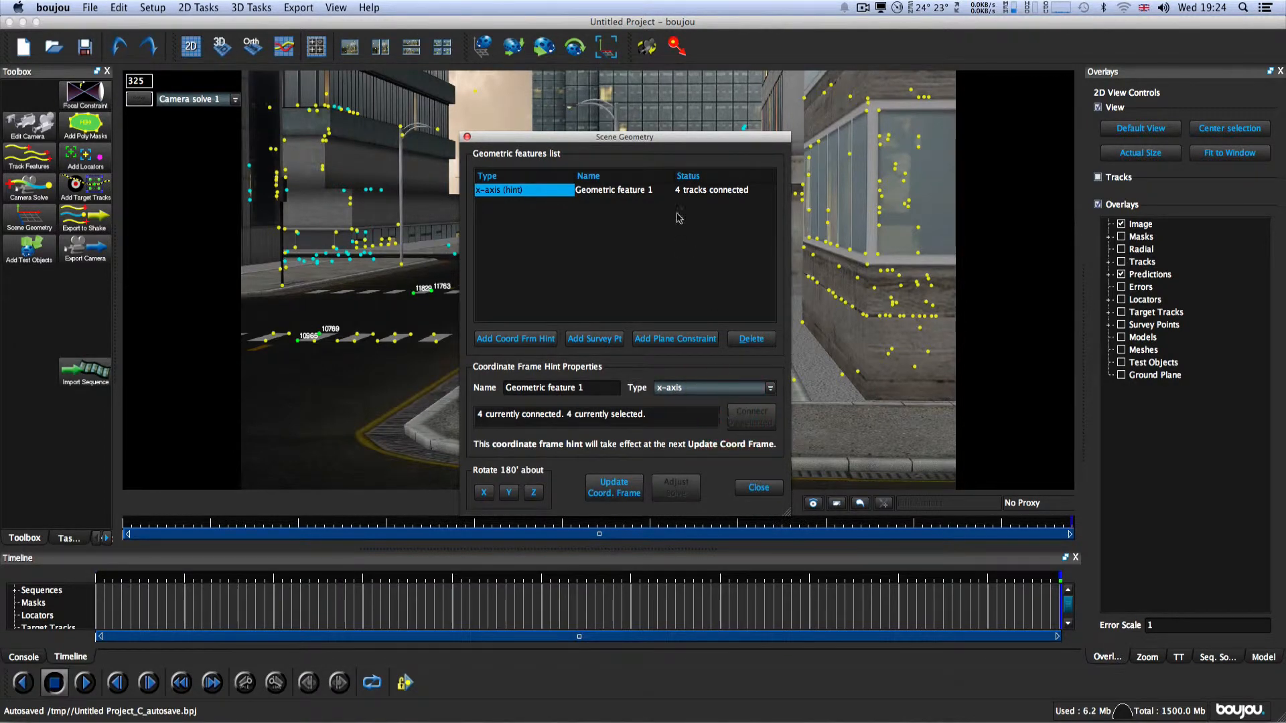
pyautogui.moveTo(655, 139); pyautogui.dragTo(945, 190)
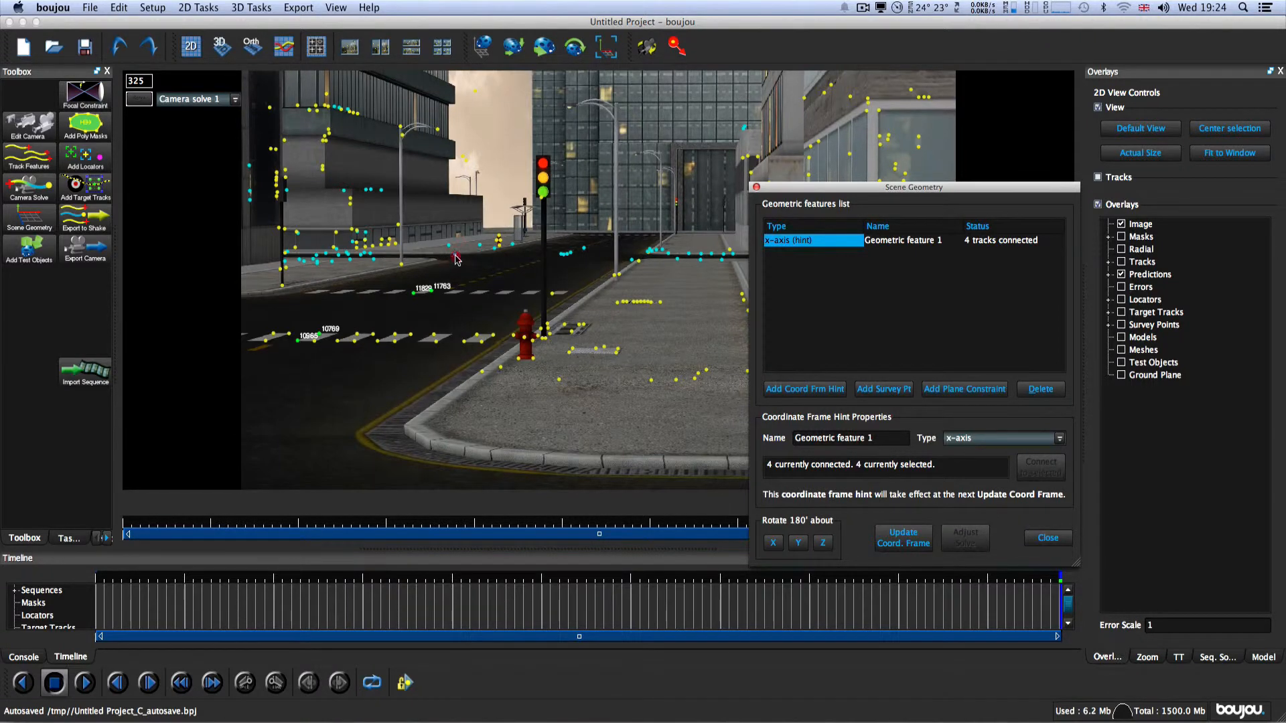
pyautogui.keyDown('shift'); pyautogui.click(455, 257); pyautogui.keyUp('shift')
pyautogui.moveTo(561, 251); pyautogui.dragTo(718, 267)
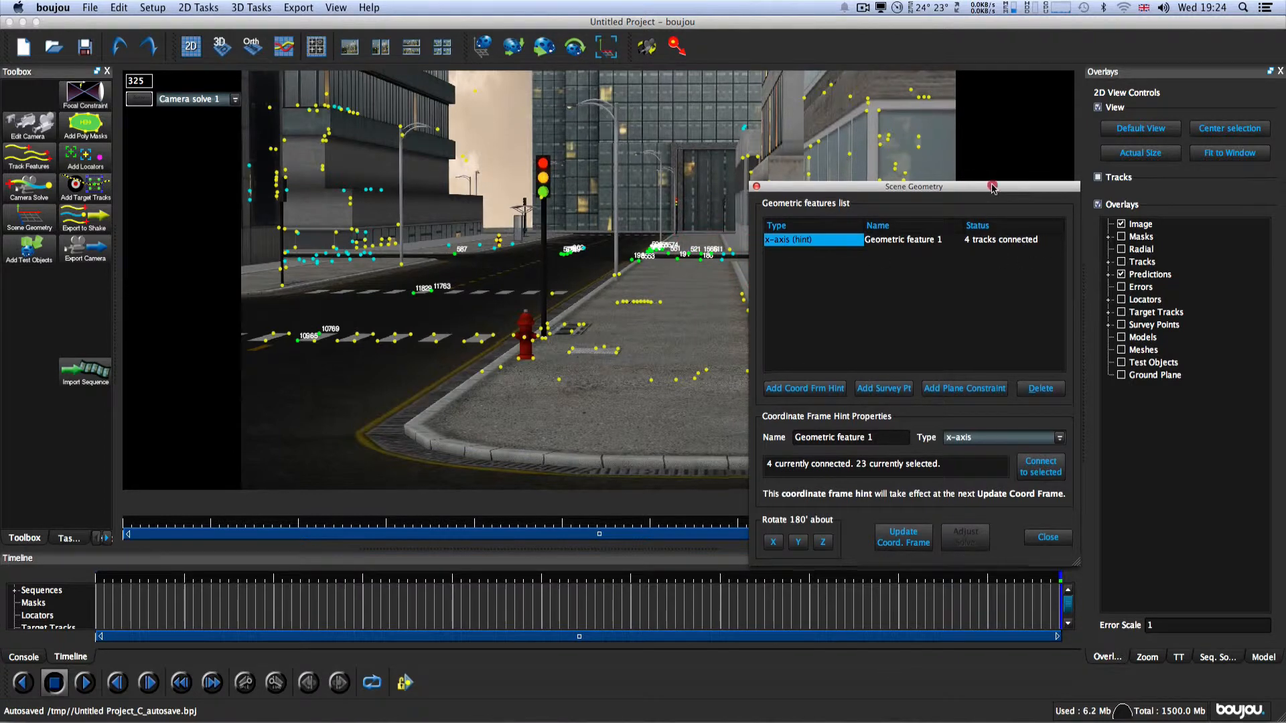
pyautogui.moveTo(994, 187); pyautogui.dragTo(872, 156)
pyautogui.click(925, 436)
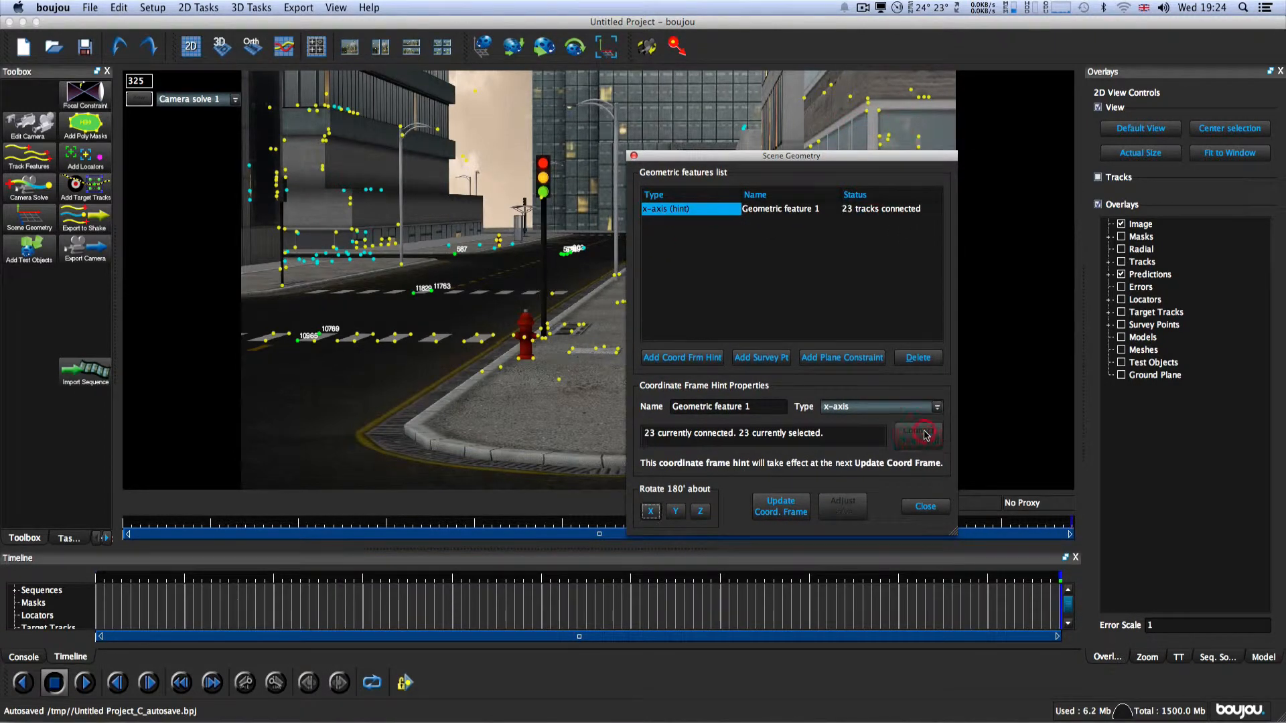
# Step: Set Geometric feature 1's type to z-axis and add a second hint of type x-axis connected to the selected tracks
pyautogui.click(935, 407)
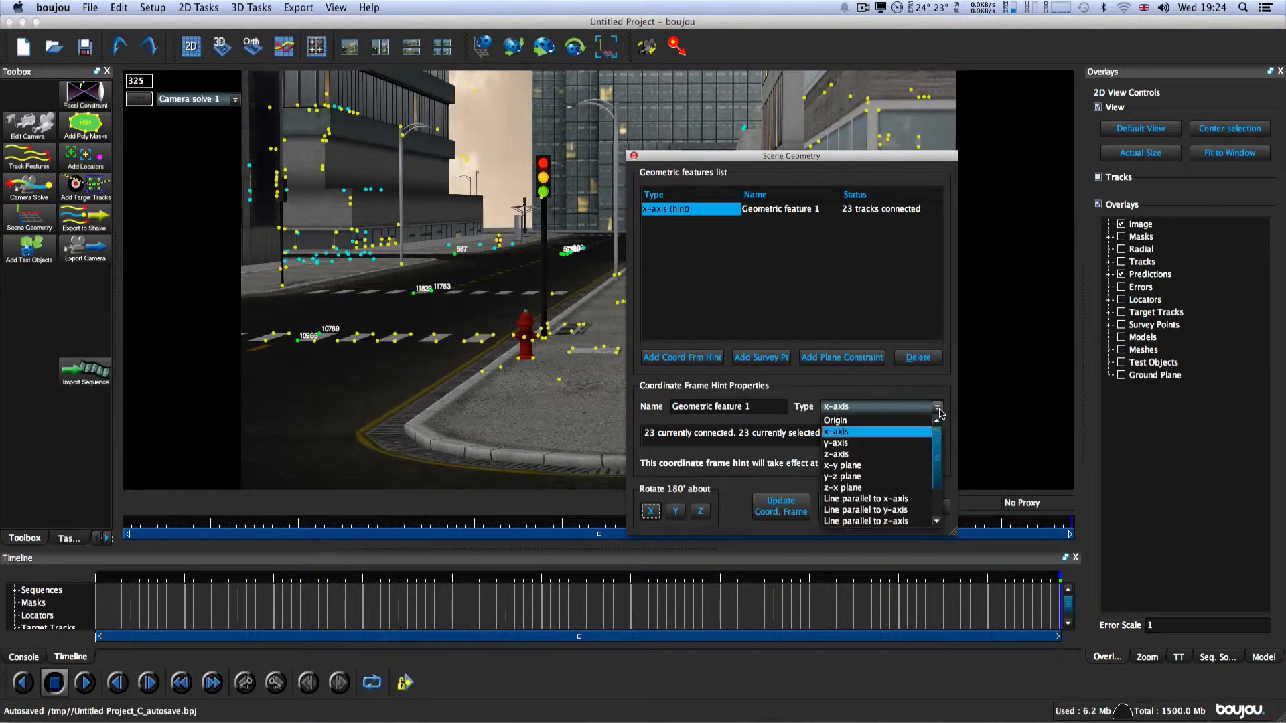
pyautogui.click(898, 453)
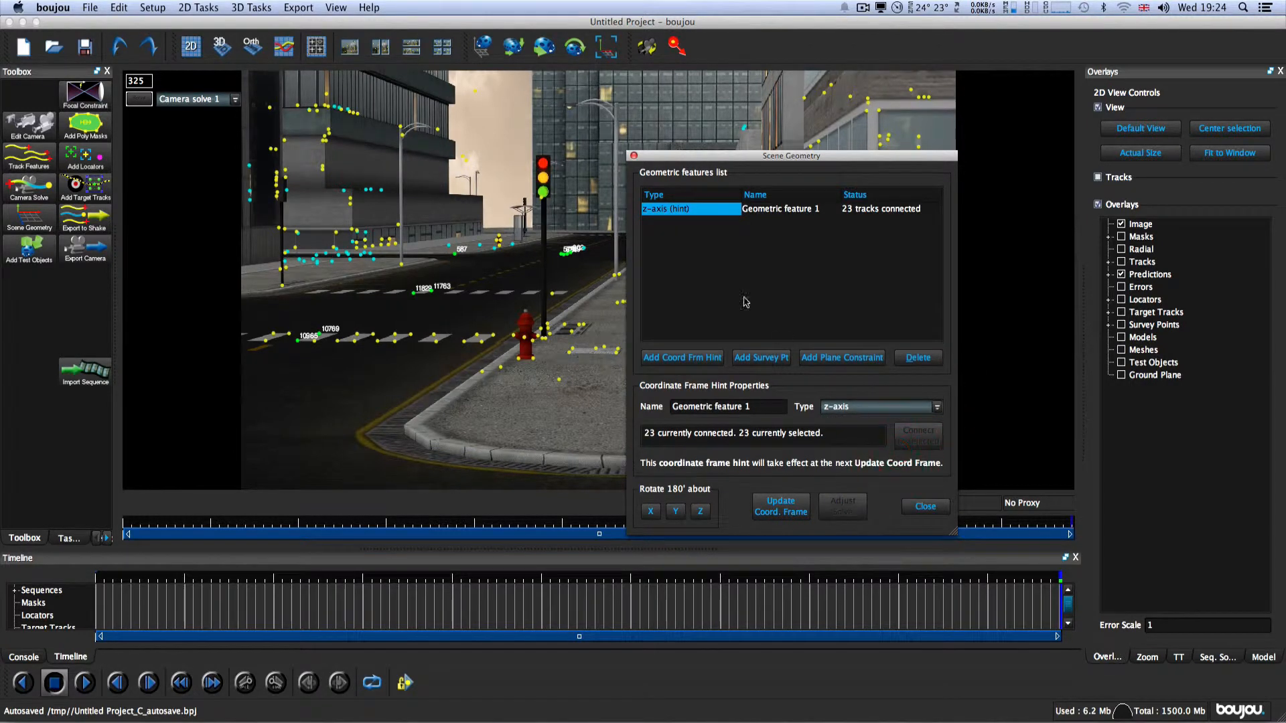
pyautogui.click(698, 357)
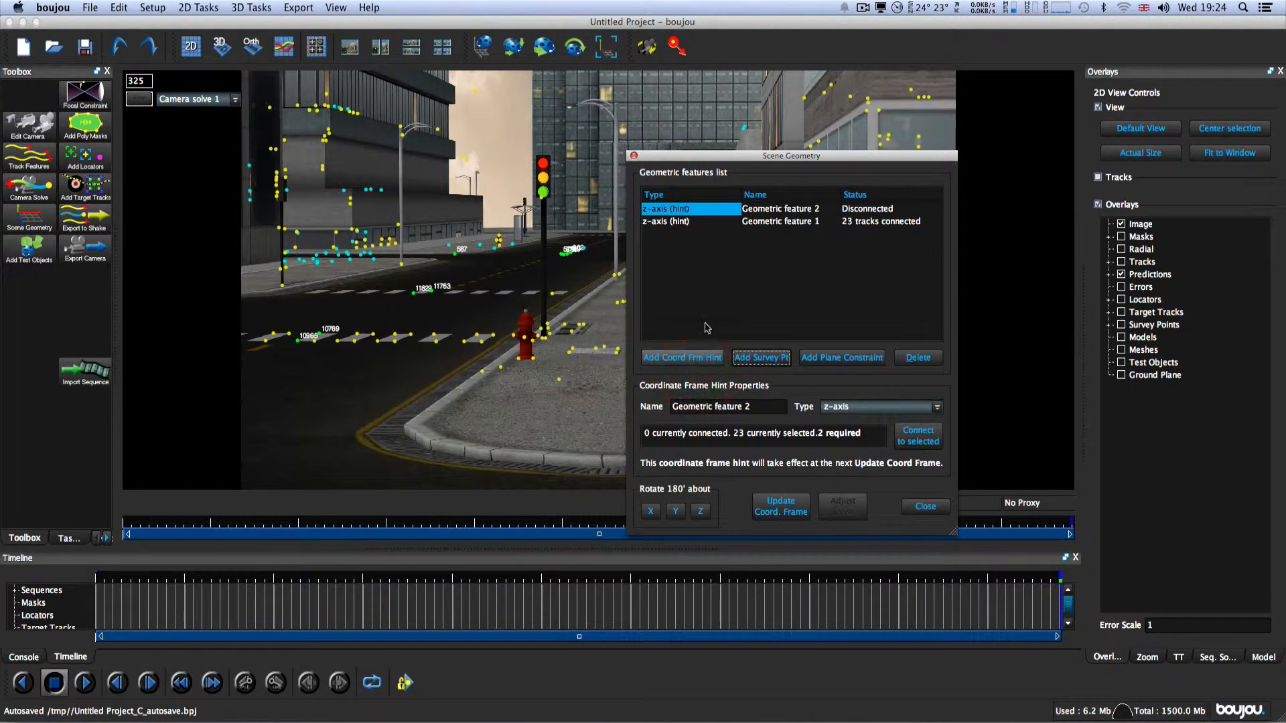
pyautogui.click(937, 406)
pyautogui.click(906, 432)
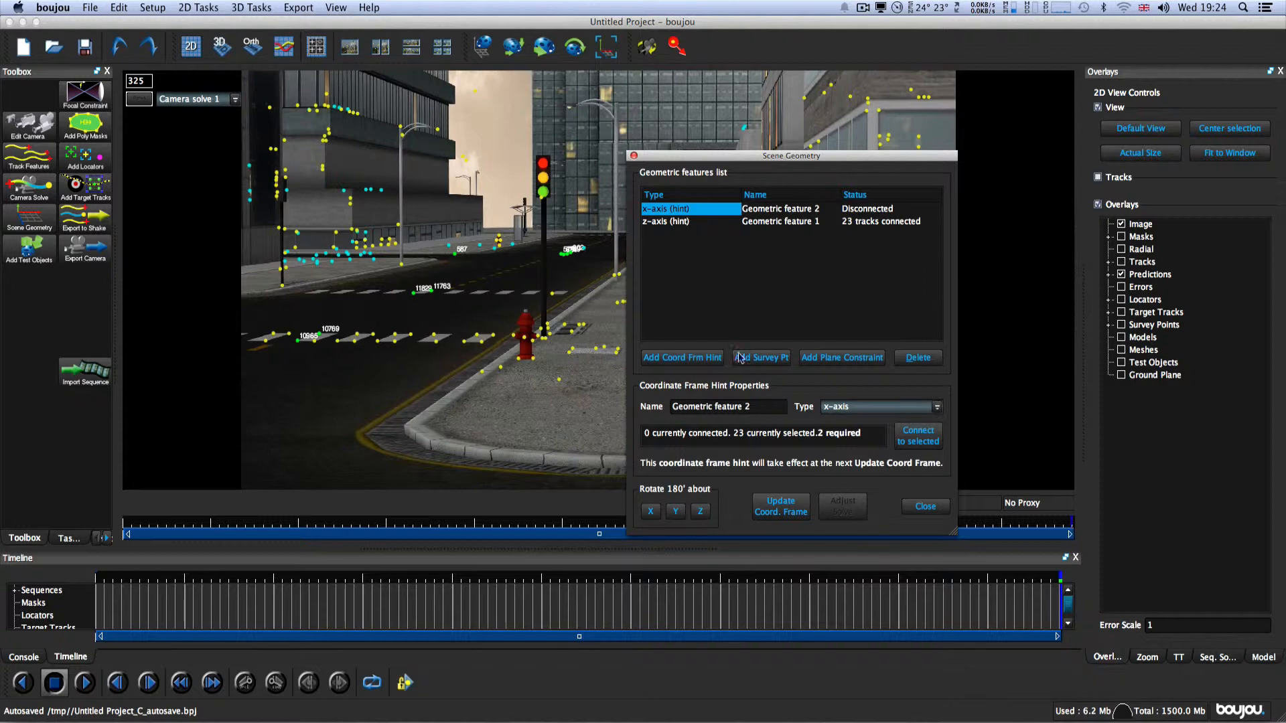
pyautogui.click(915, 440)
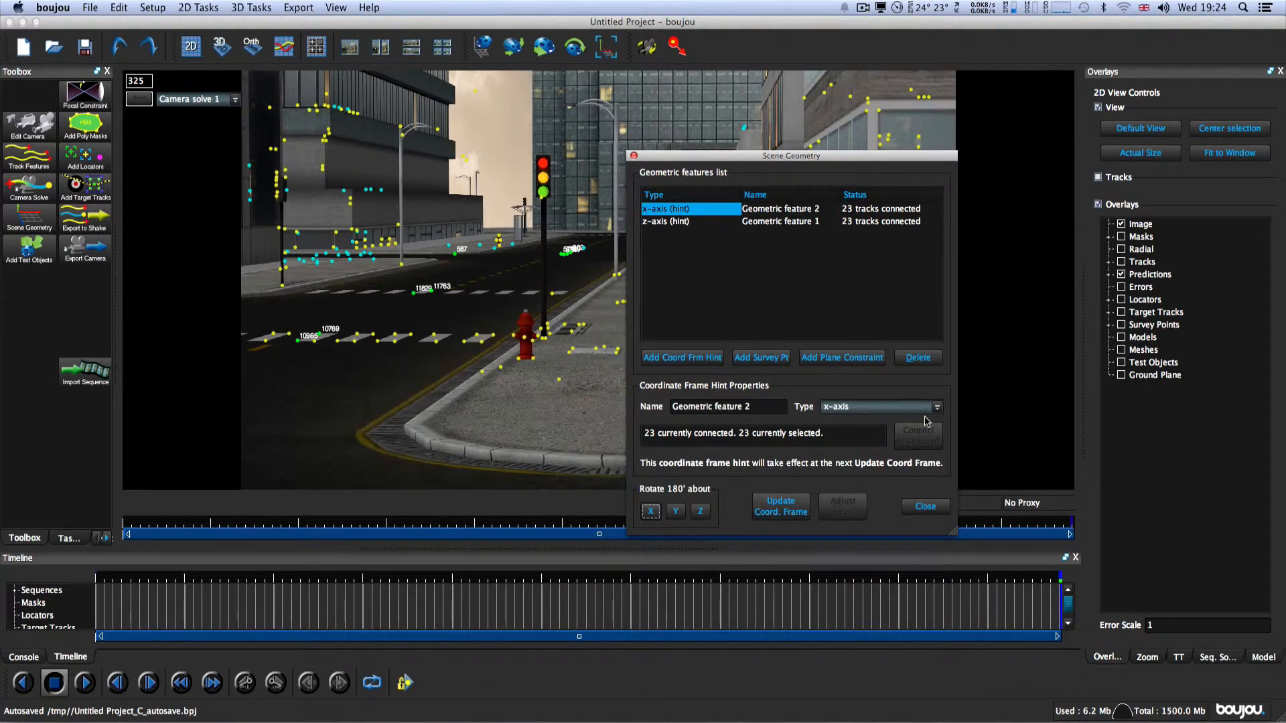
# Step: Add a third coordinate frame hint of type Origin and keep Geometric feature 2 as x-axis
pyautogui.click(927, 407)
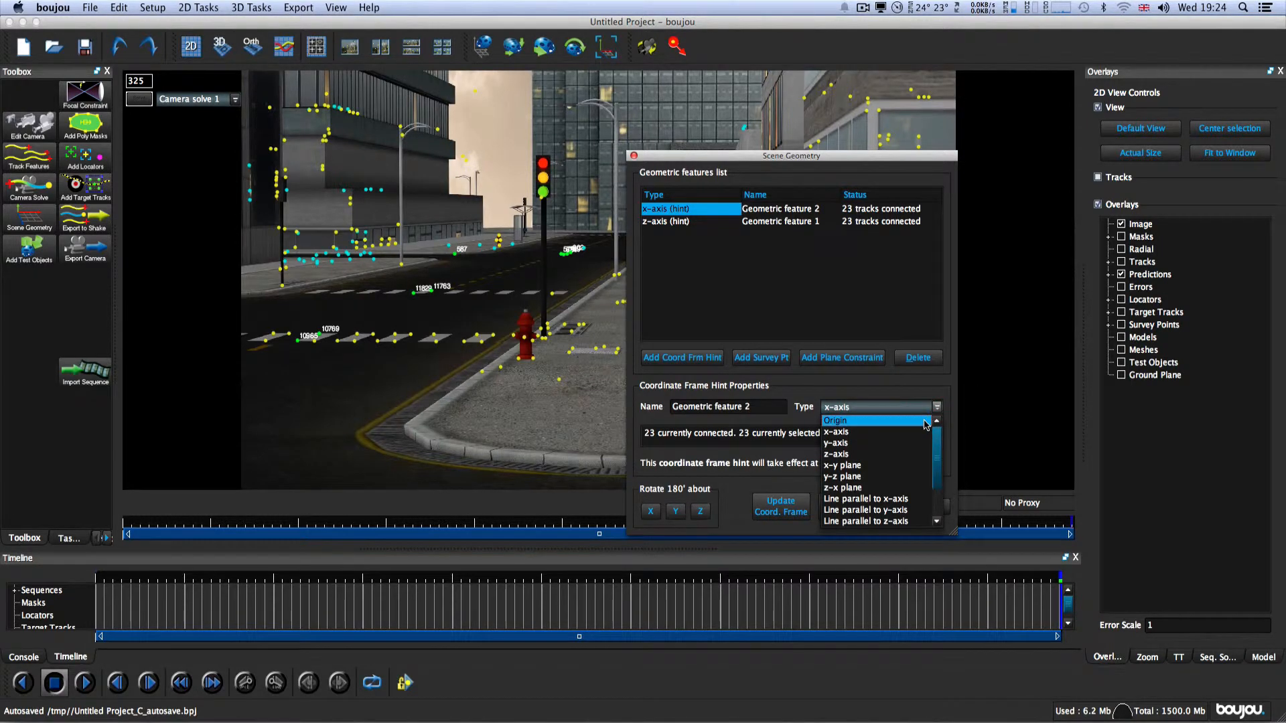
pyautogui.click(925, 422)
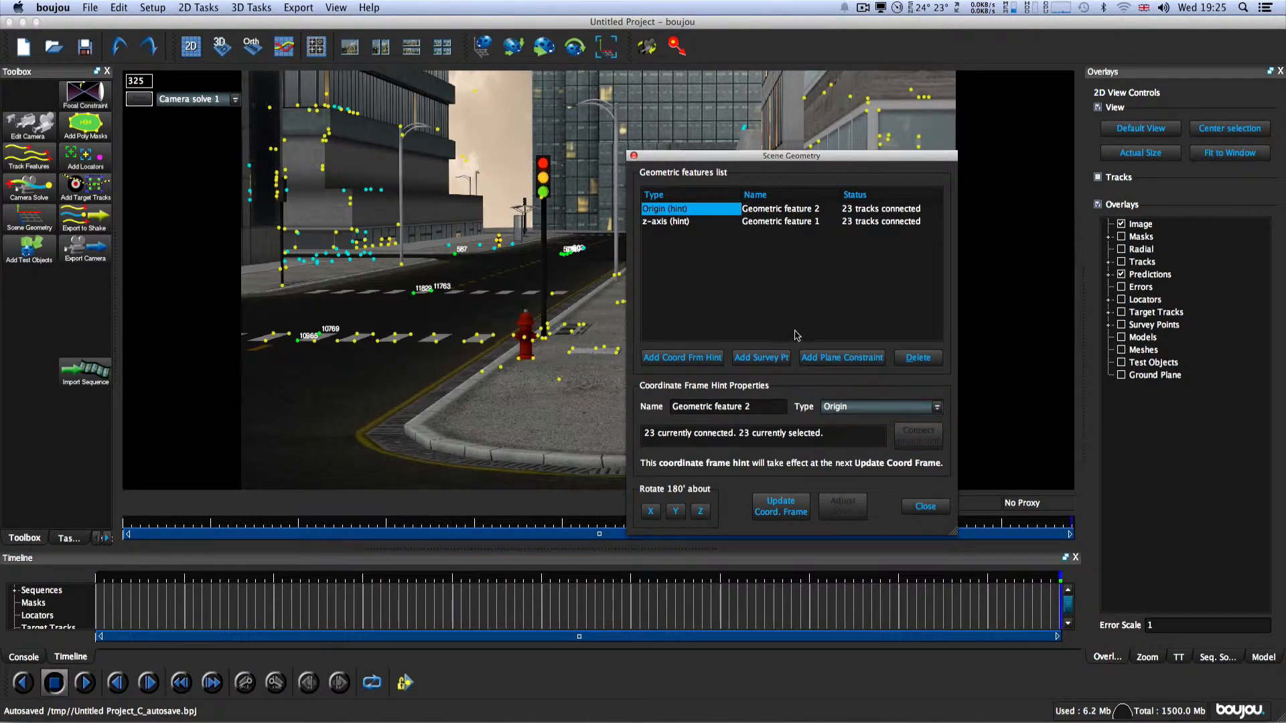
pyautogui.click(682, 357)
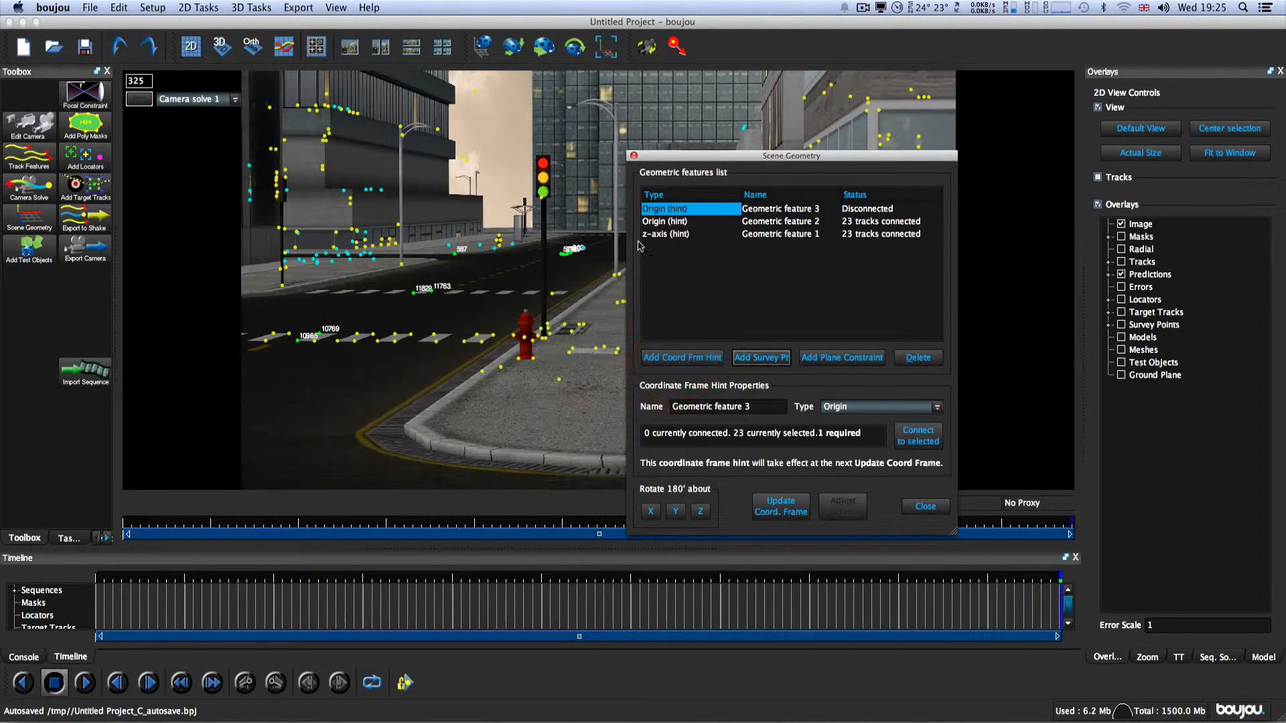
pyautogui.click(670, 222)
pyautogui.click(936, 407)
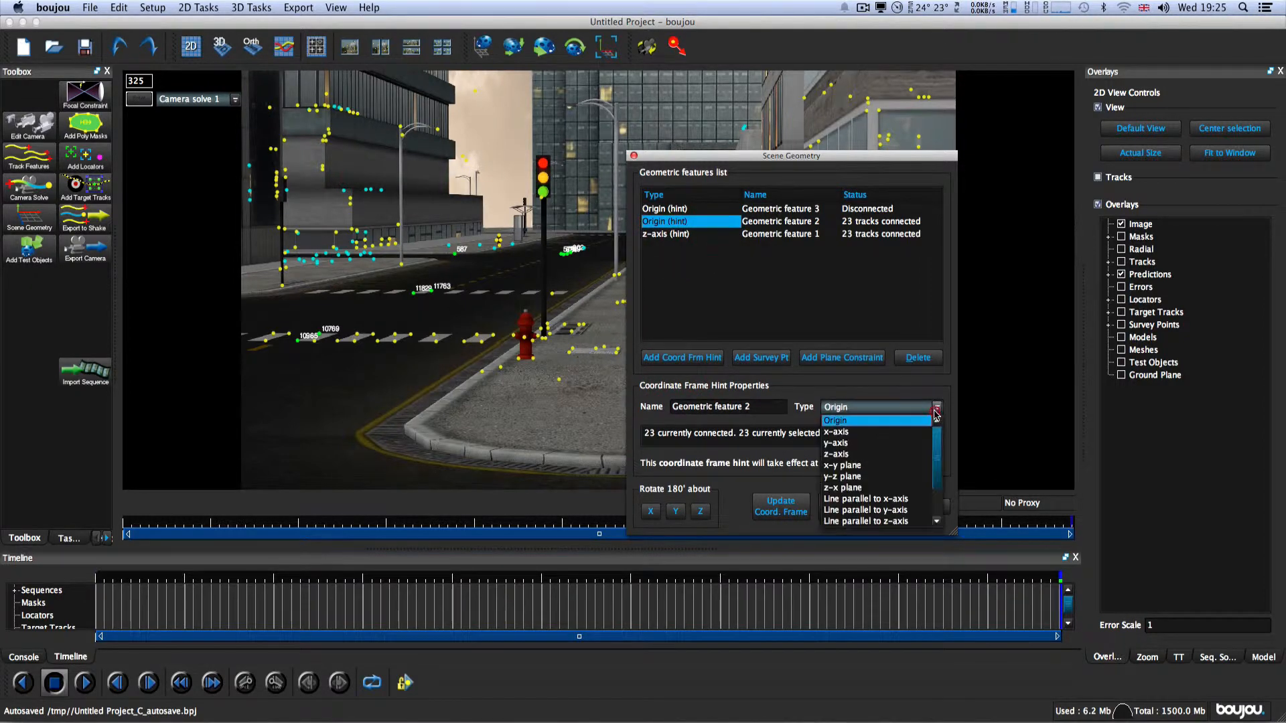
pyautogui.click(905, 433)
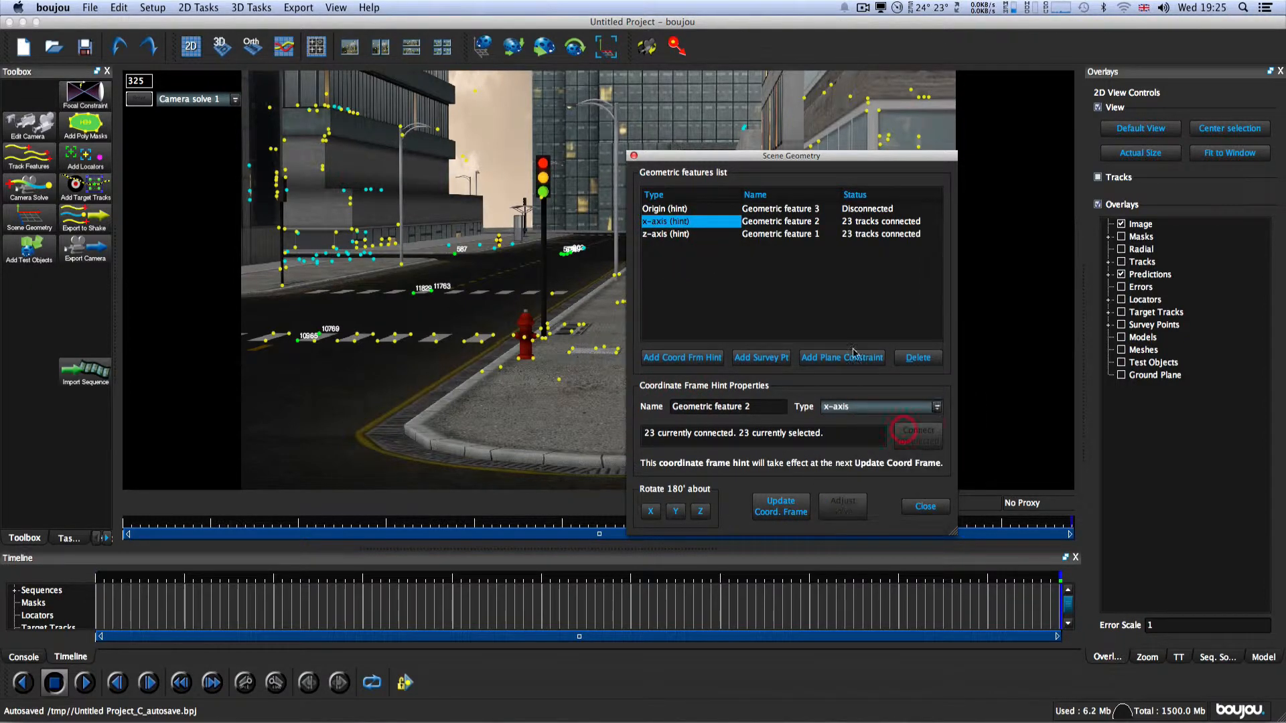
# Step: Extend the track selection across the road and pavement area and connect it to the Origin hint
pyautogui.click(664, 212)
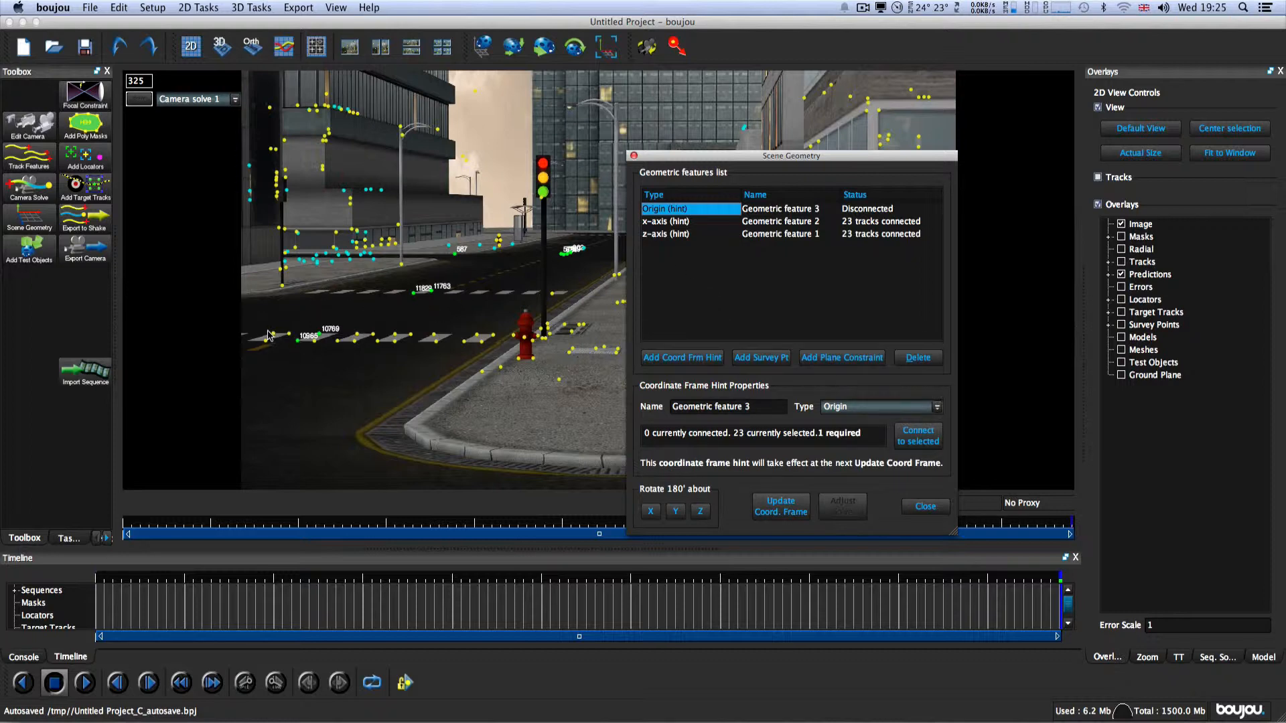
pyautogui.moveTo(269, 333); pyautogui.dragTo(598, 236)
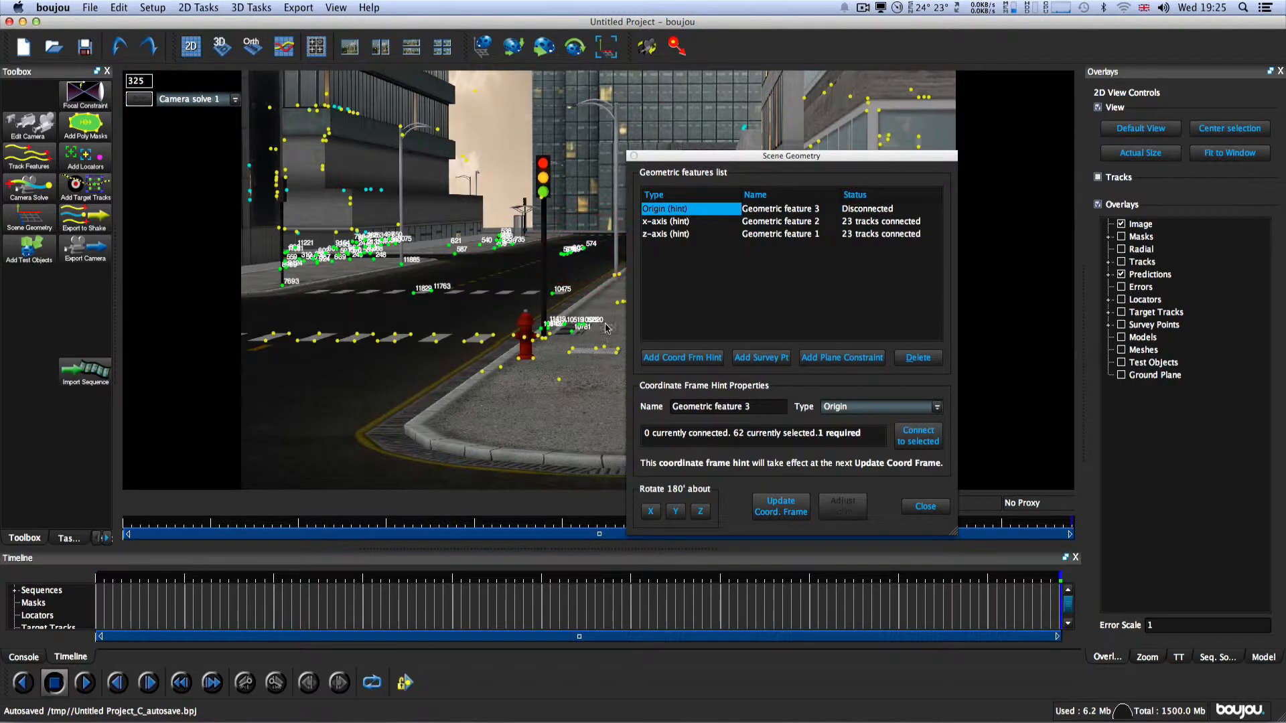
pyautogui.click(910, 443)
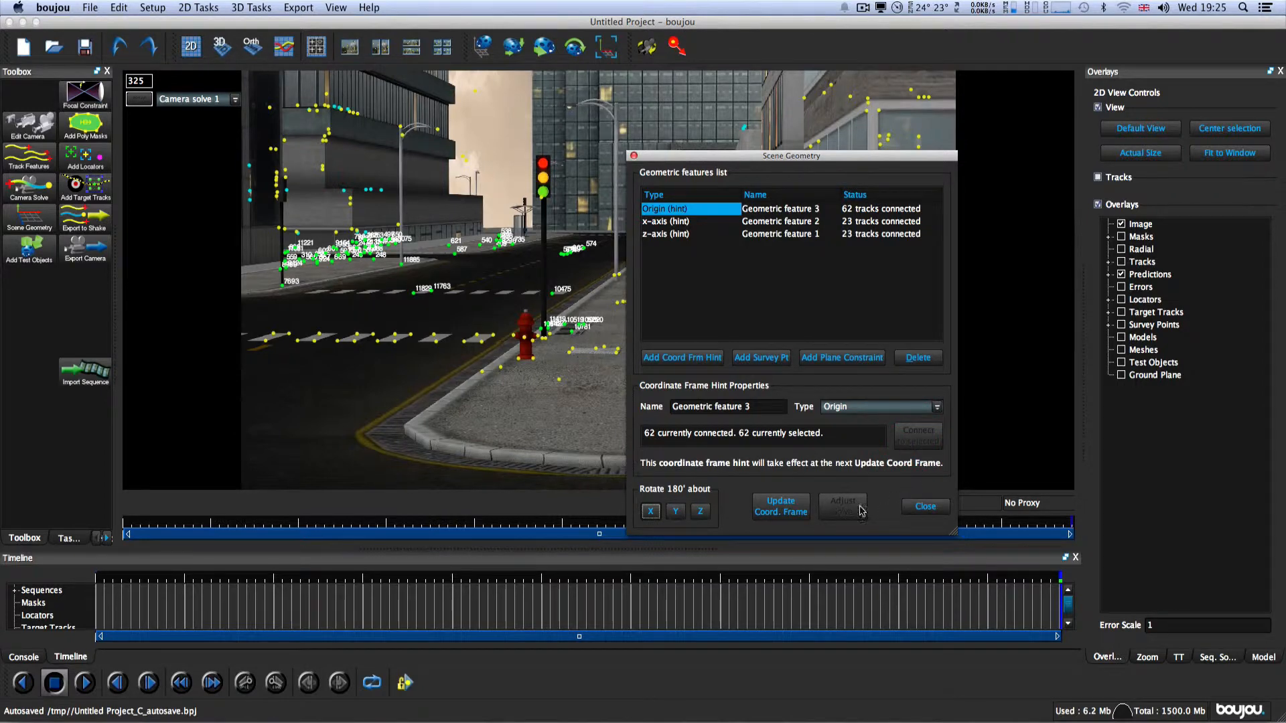
# Step: Update the coordinate frame, close the scene geometry settings and inspect the solved points against the ground plane in 3D
pyautogui.click(765, 513)
pyautogui.click(926, 507)
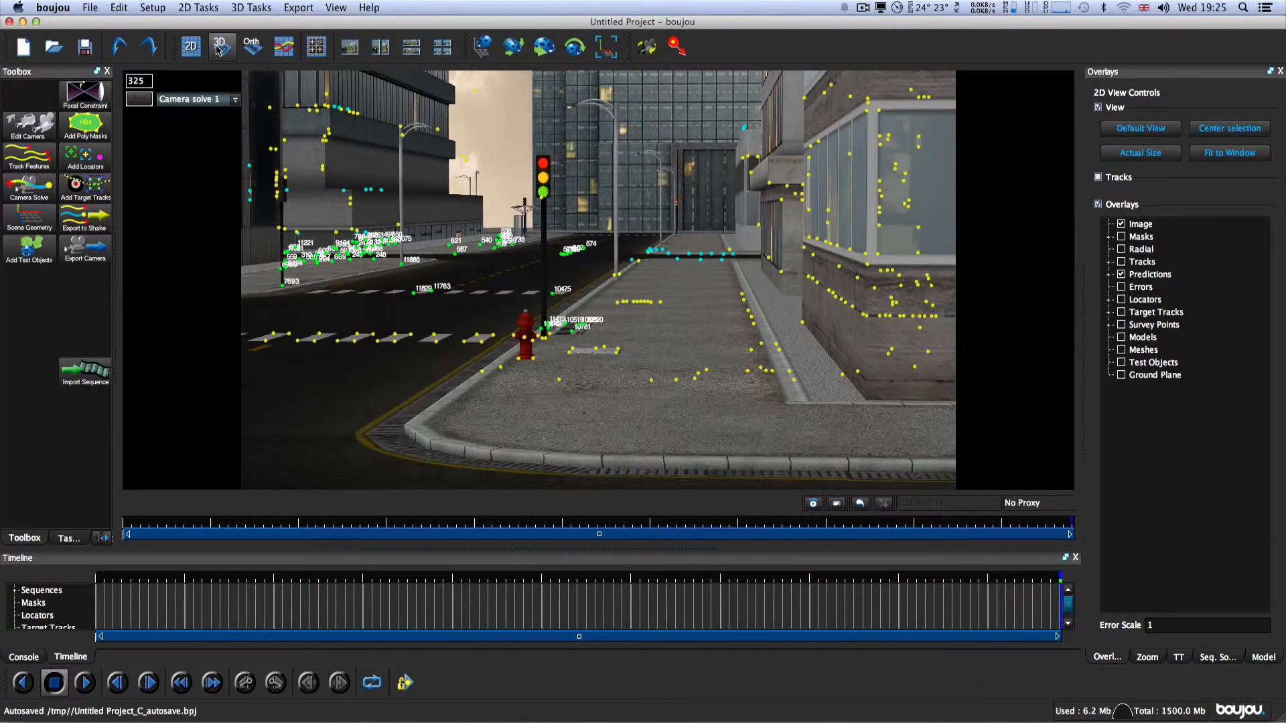
pyautogui.click(220, 45)
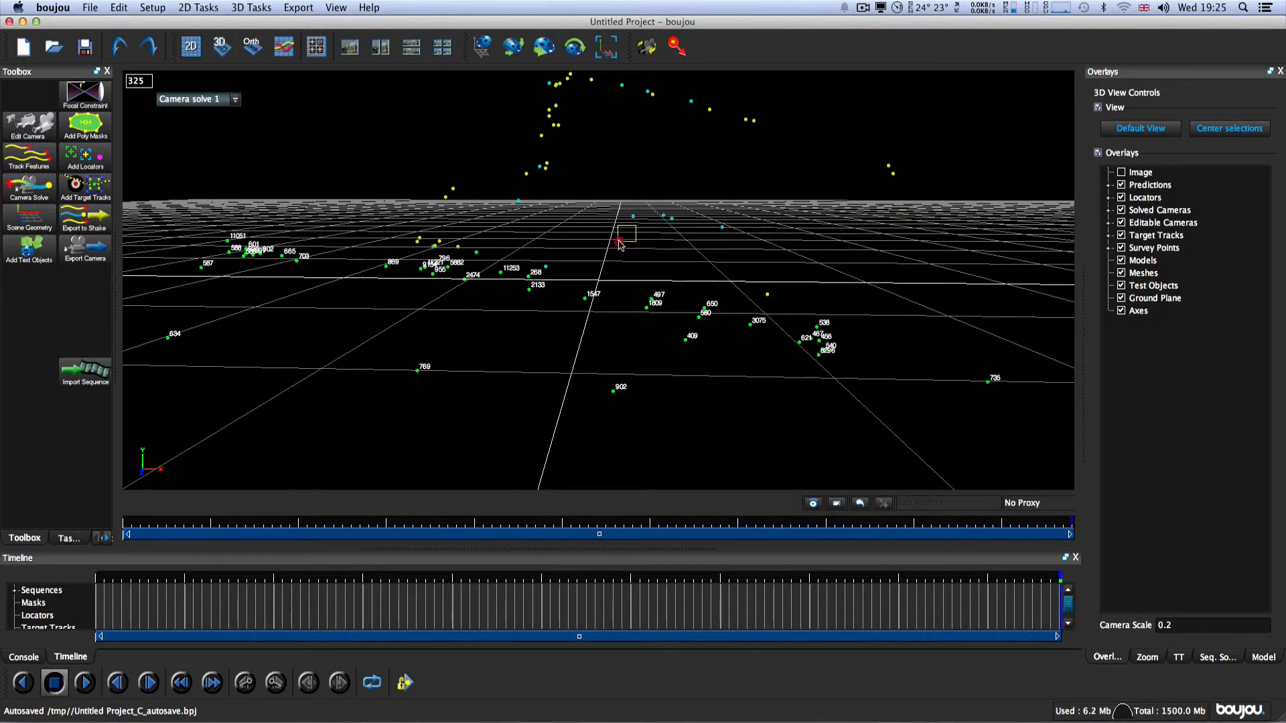
pyautogui.moveTo(614, 244)
pyautogui.mouseDown()
pyautogui.moveTo(577, 241)
pyautogui.moveTo(680, 250)
pyautogui.moveTo(719, 227)
pyautogui.moveTo(617, 247)
pyautogui.moveTo(678, 241)
pyautogui.moveTo(650, 249)
pyautogui.moveTo(617, 230)
pyautogui.moveTo(649, 253)
pyautogui.moveTo(689, 239)
pyautogui.moveTo(614, 230)
pyautogui.mouseUp()
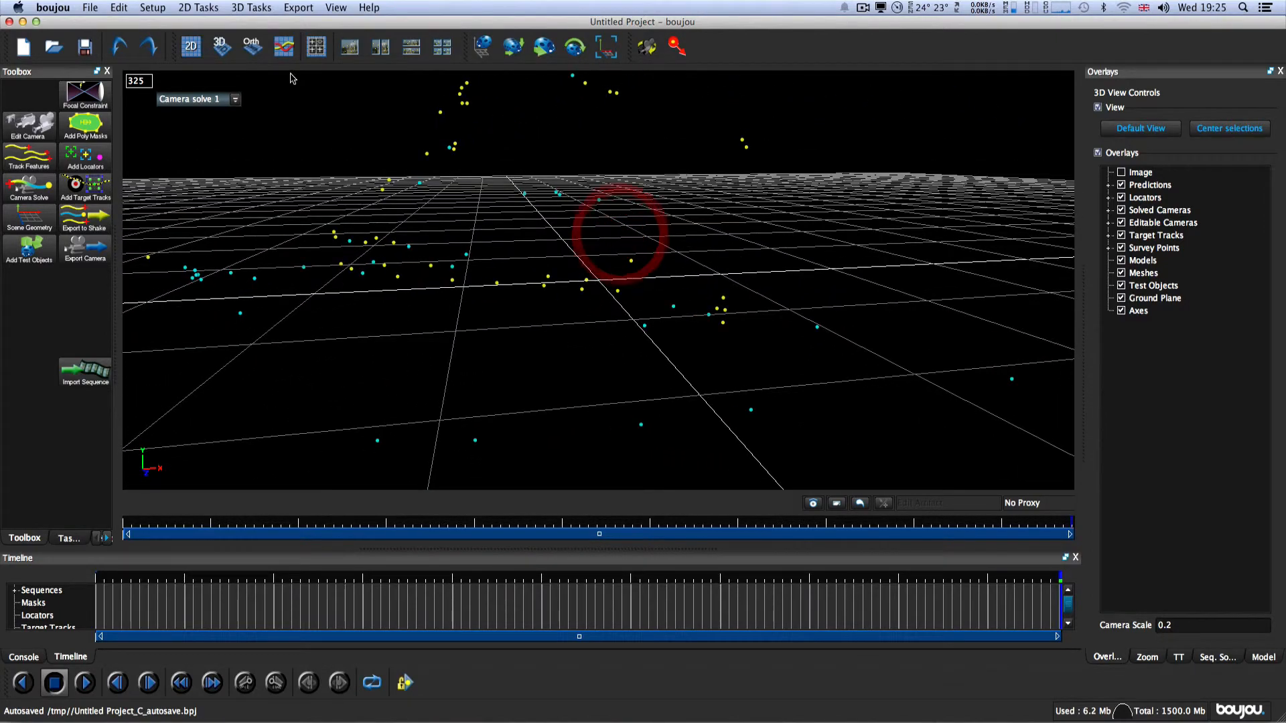
# Step: Start a camera solve export, enter a scene scale of 100 and set the export type to Cinema 4D (*.c4d)
pyautogui.click(299, 9)
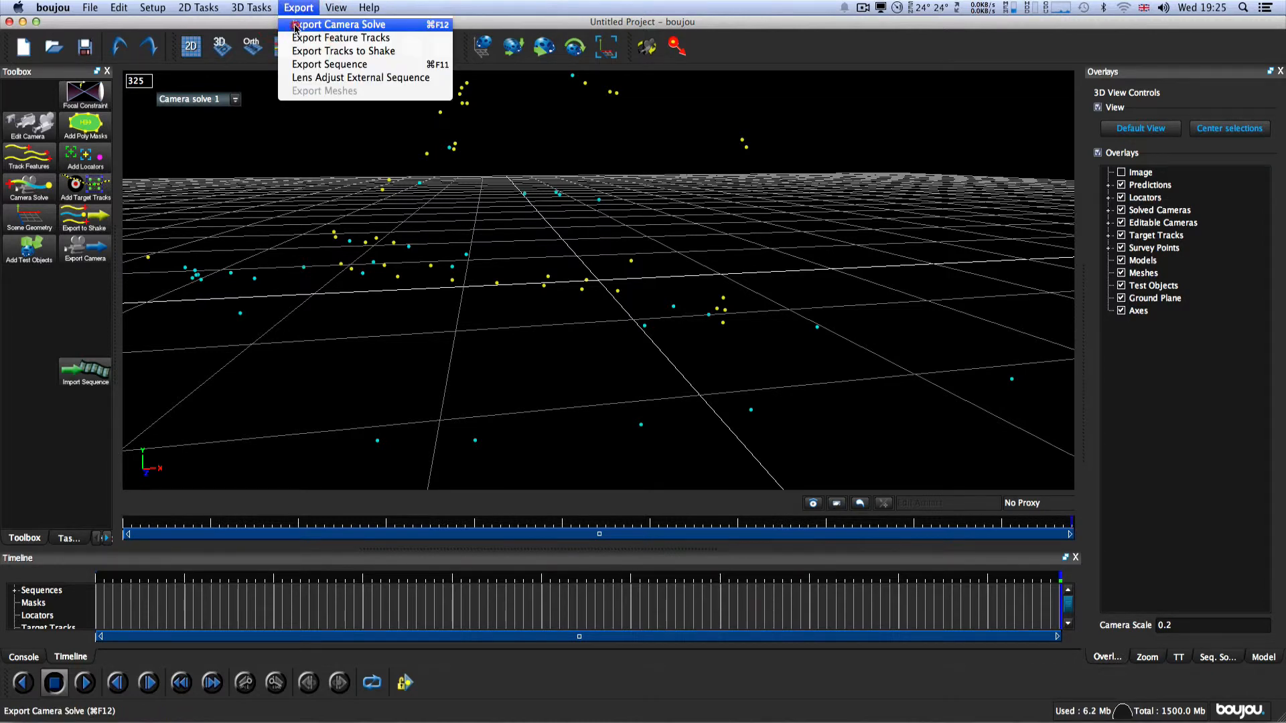
pyautogui.click(294, 27)
pyautogui.moveTo(569, 198); pyautogui.dragTo(506, 139)
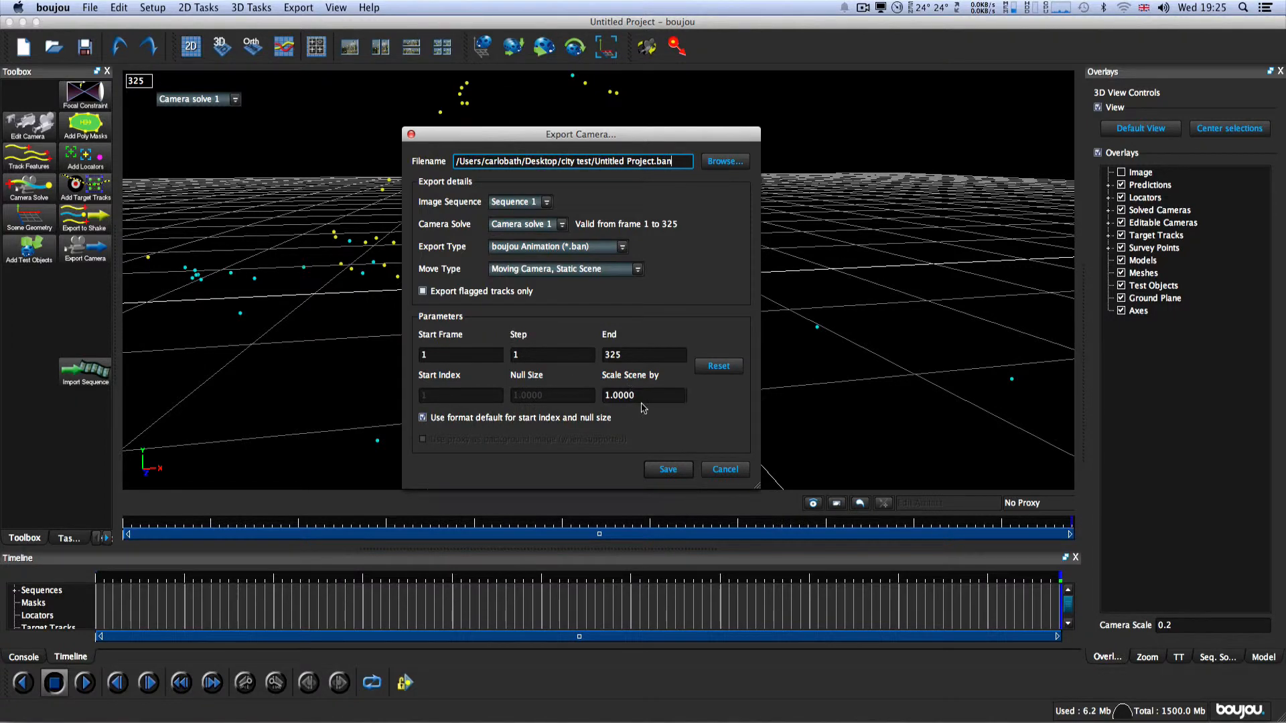
pyautogui.moveTo(643, 400); pyautogui.dragTo(592, 399)
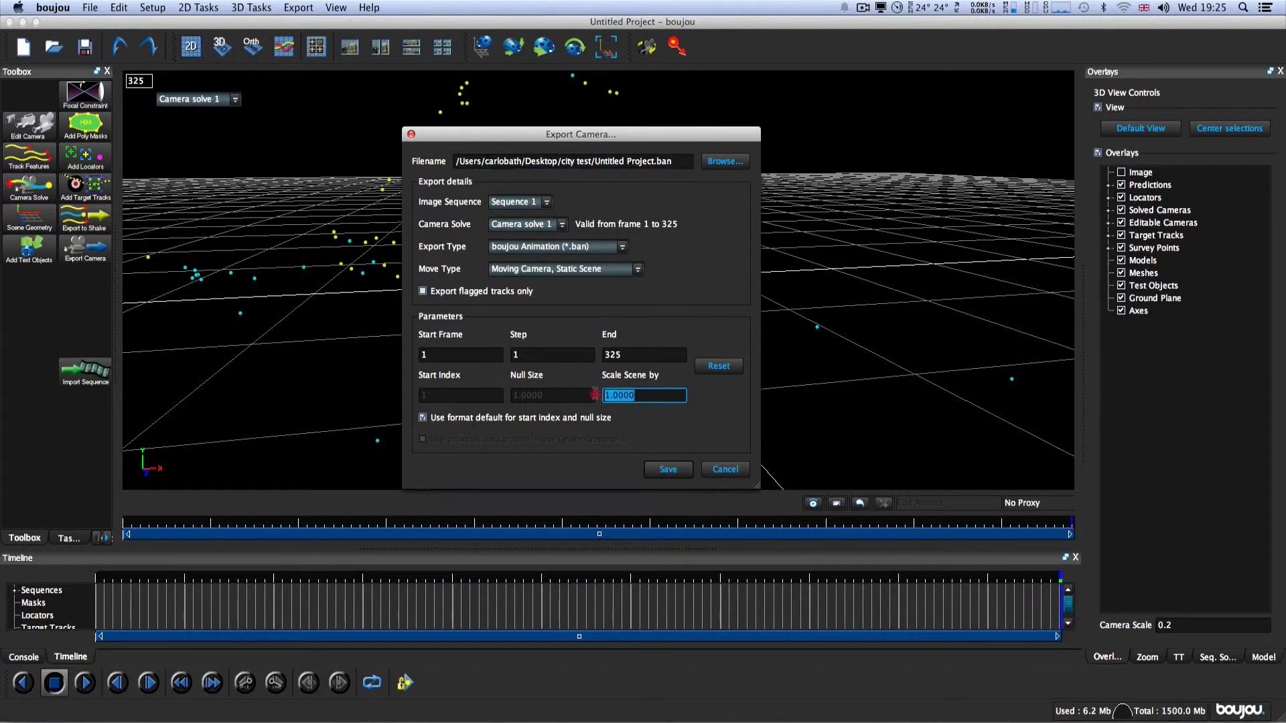
pyautogui.write('1')
pyautogui.click(622, 248)
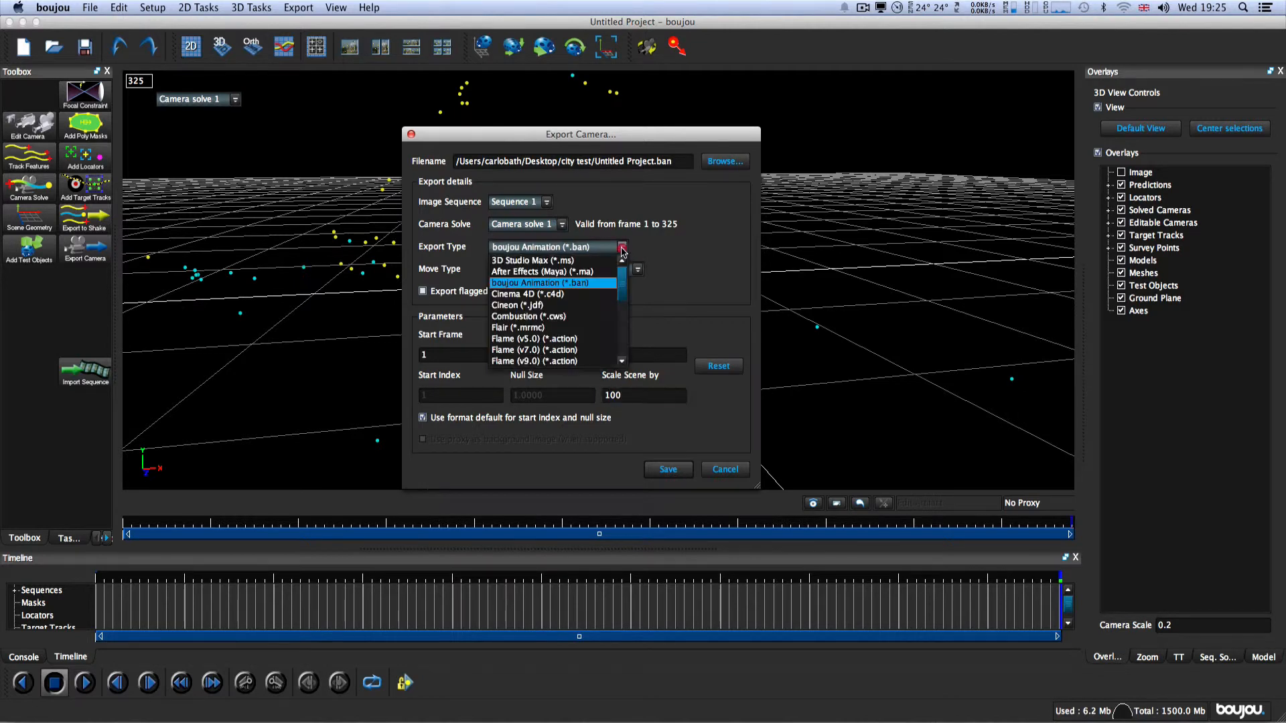
pyautogui.click(590, 295)
# Step: Set the export destination to the Desktop folder with the file name test and save the Cinema 4D camera export
pyautogui.click(722, 161)
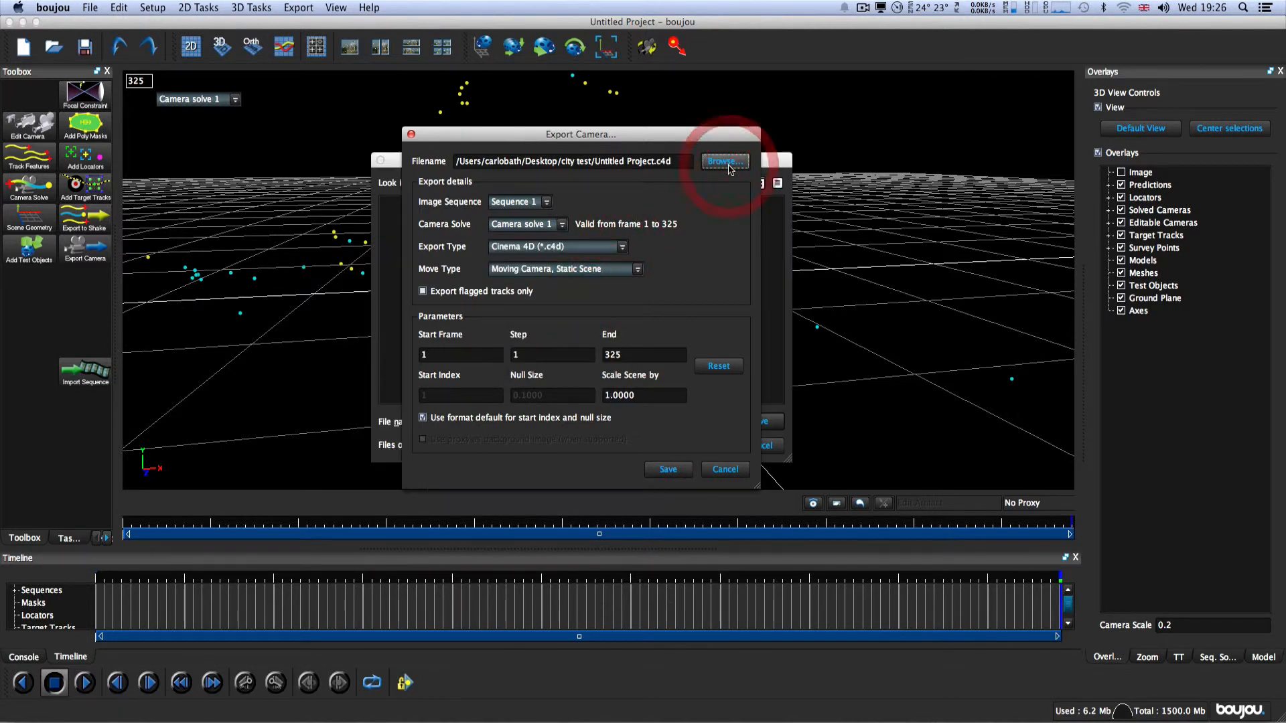
pyautogui.click(422, 219)
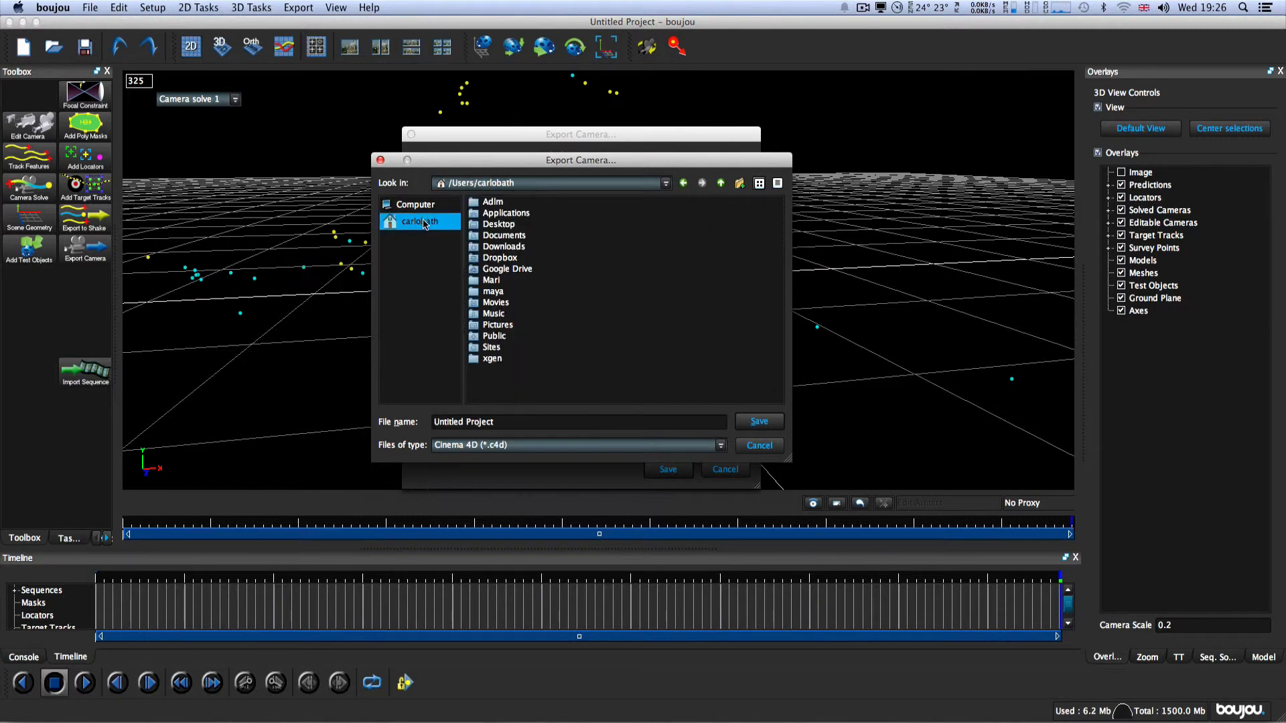
pyautogui.click(494, 226)
pyautogui.doubleClick(494, 229)
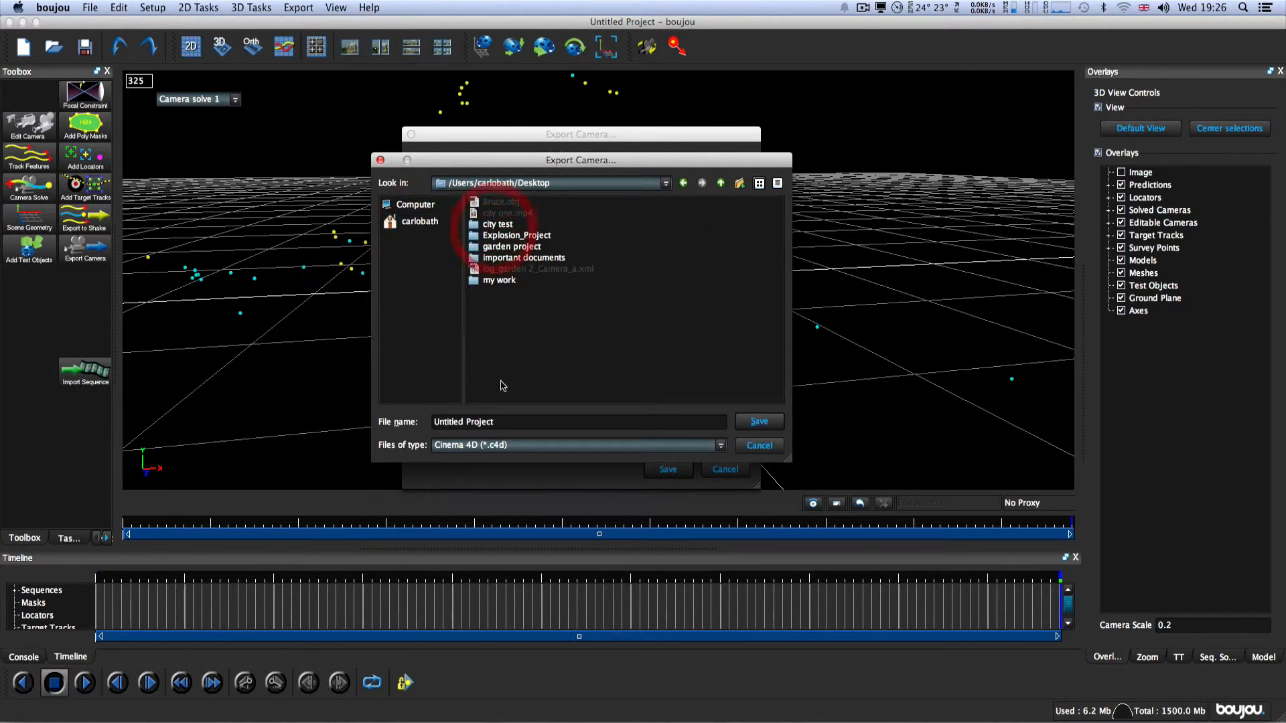
pyautogui.moveTo(507, 426); pyautogui.dragTo(384, 403)
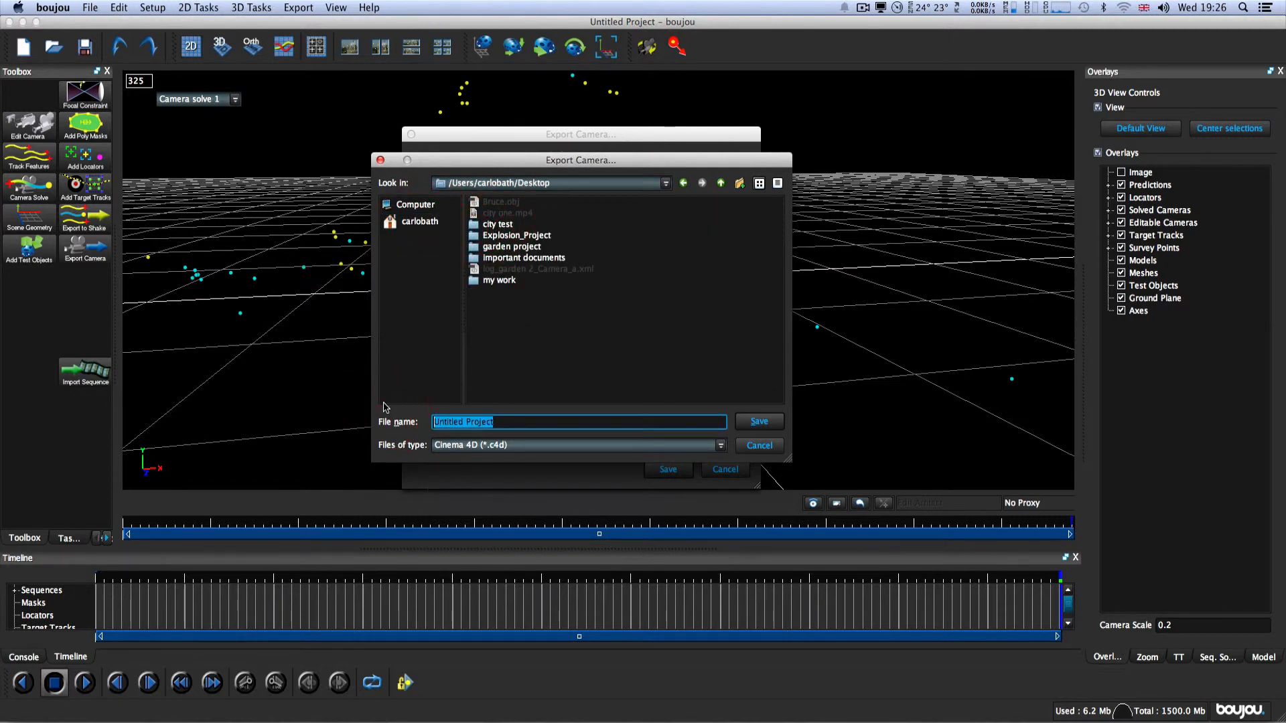
pyautogui.write('test')
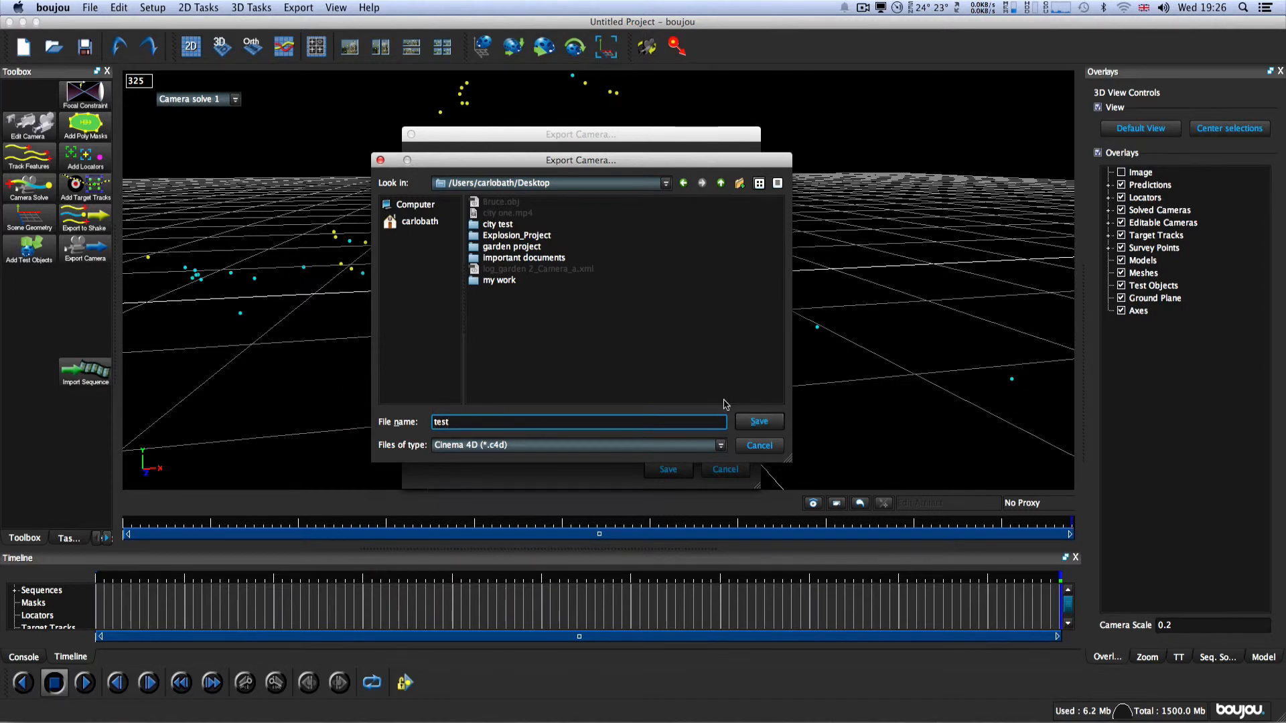
pyautogui.click(759, 422)
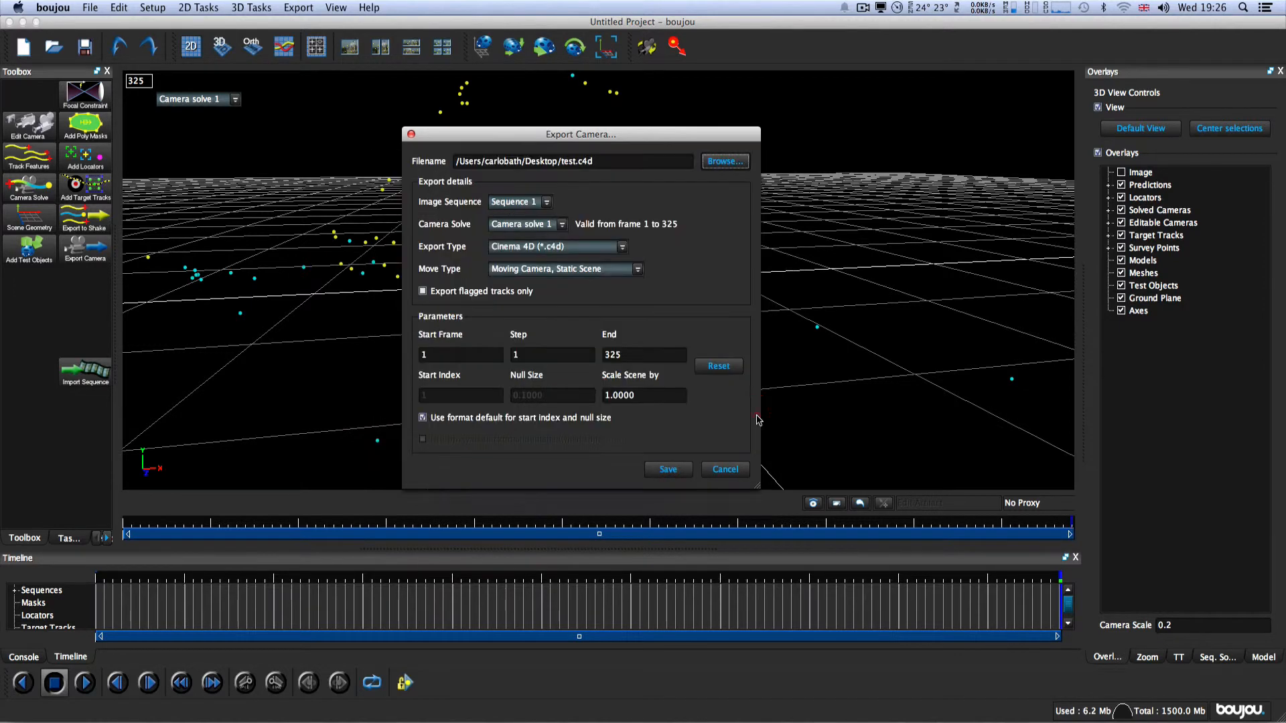
pyautogui.click(680, 472)
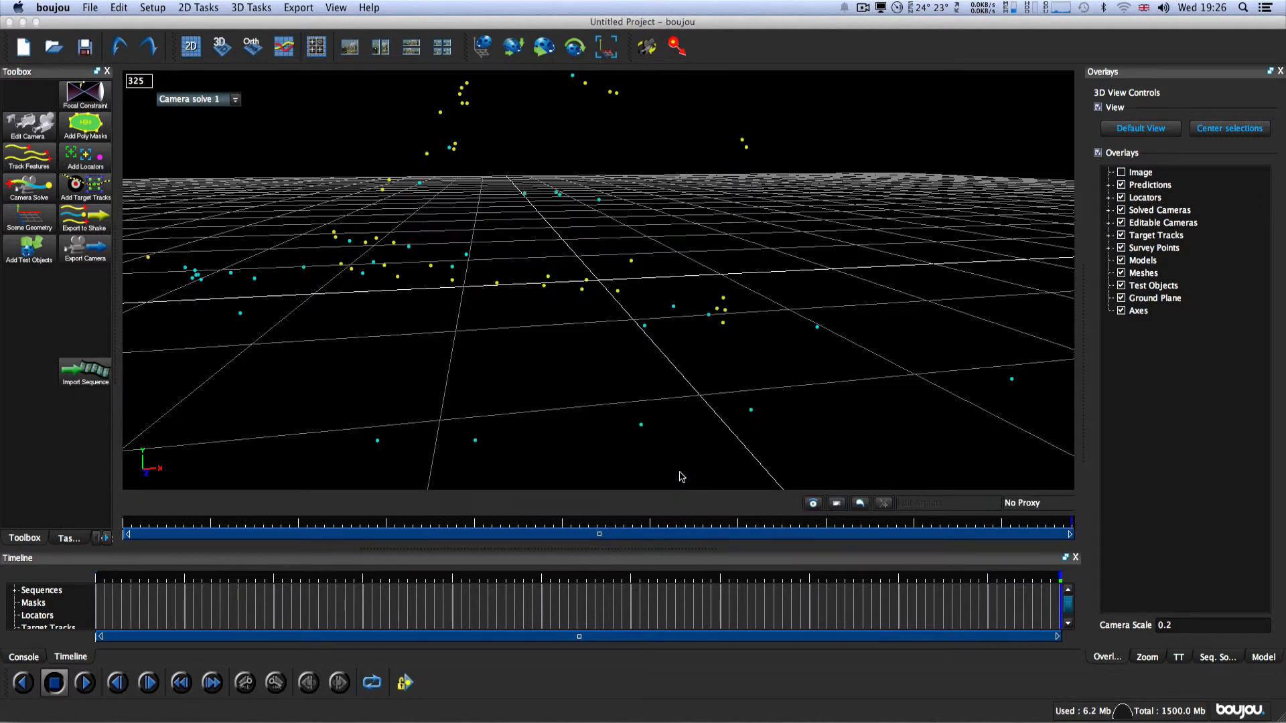
# Step: Hide boujou, open the exported test.c4d from the desktop in Cinema 4D and accept the default LightWave 3D import settings
pyautogui.click(53, 8)
pyautogui.click(74, 79)
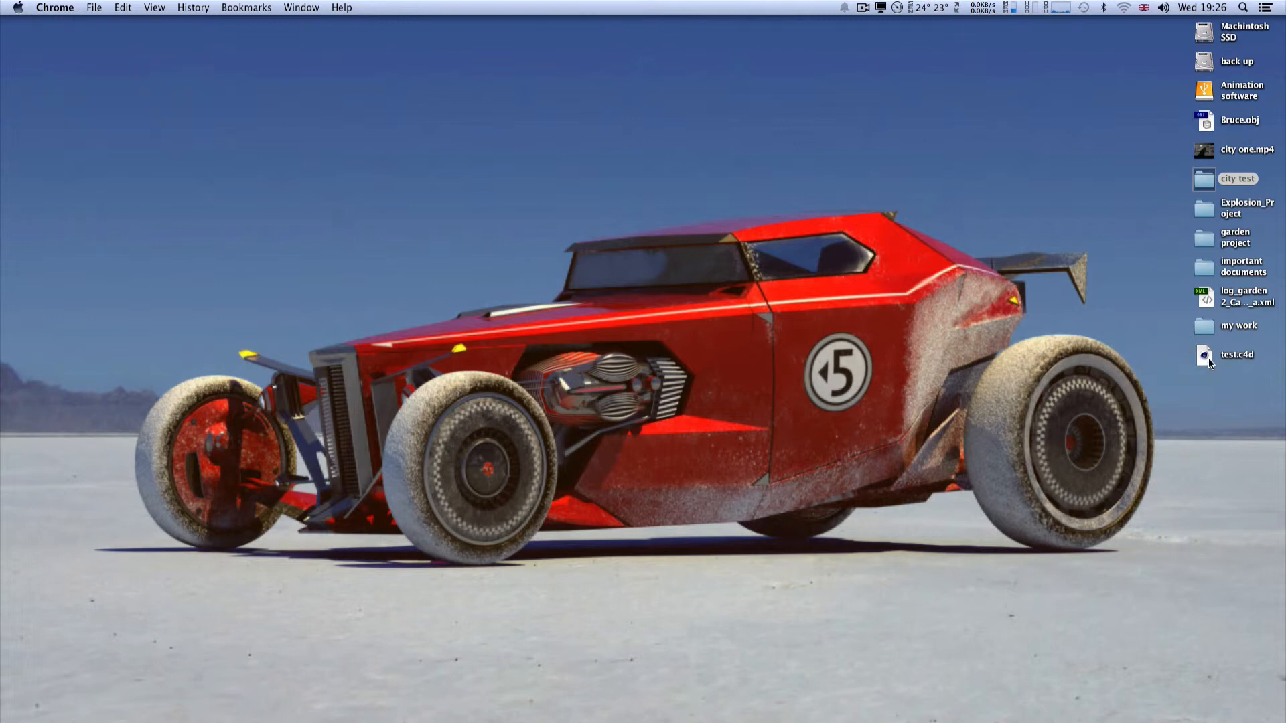
pyautogui.moveTo(1206, 355); pyautogui.dragTo(402, 711)
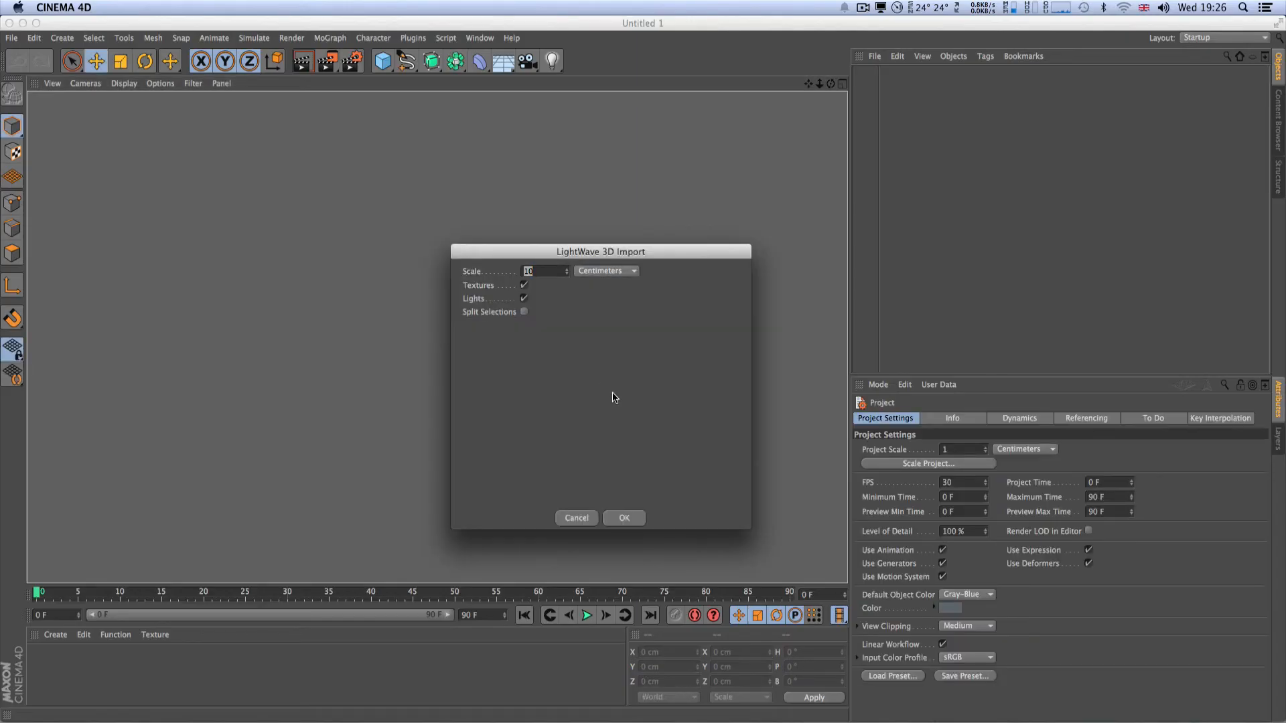
pyautogui.moveTo(641, 253); pyautogui.dragTo(550, 145)
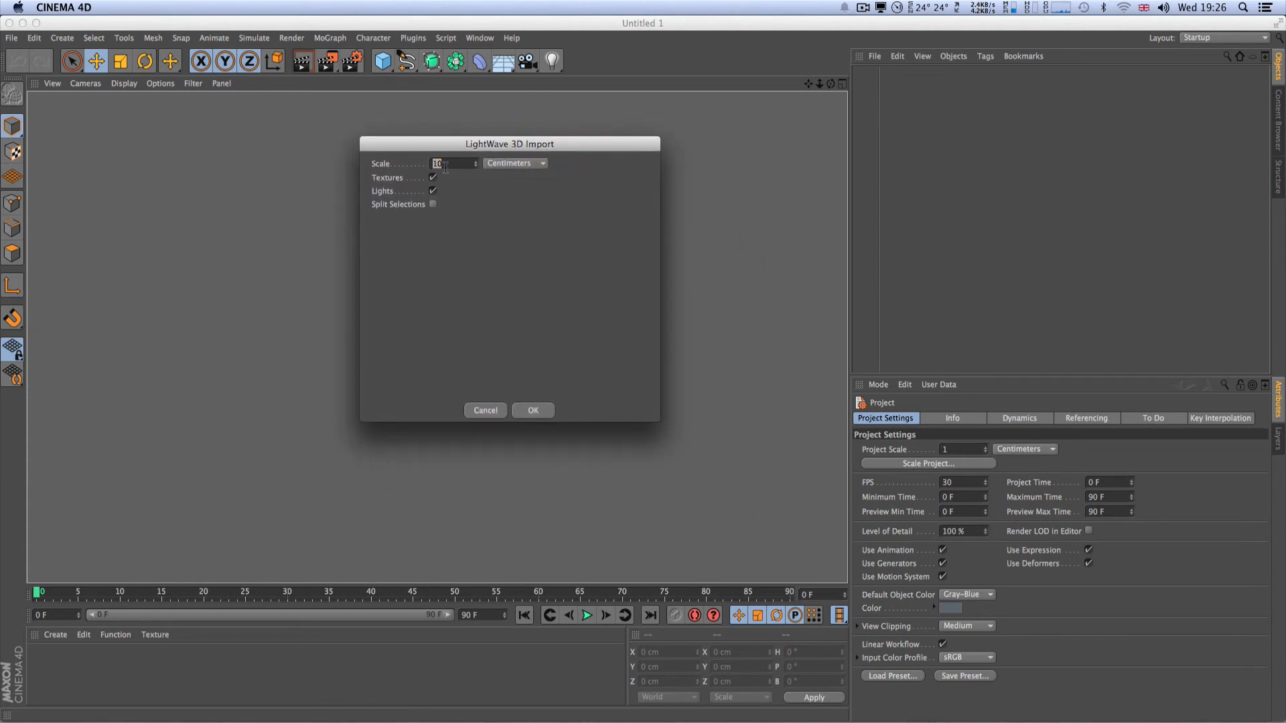
pyautogui.click(534, 410)
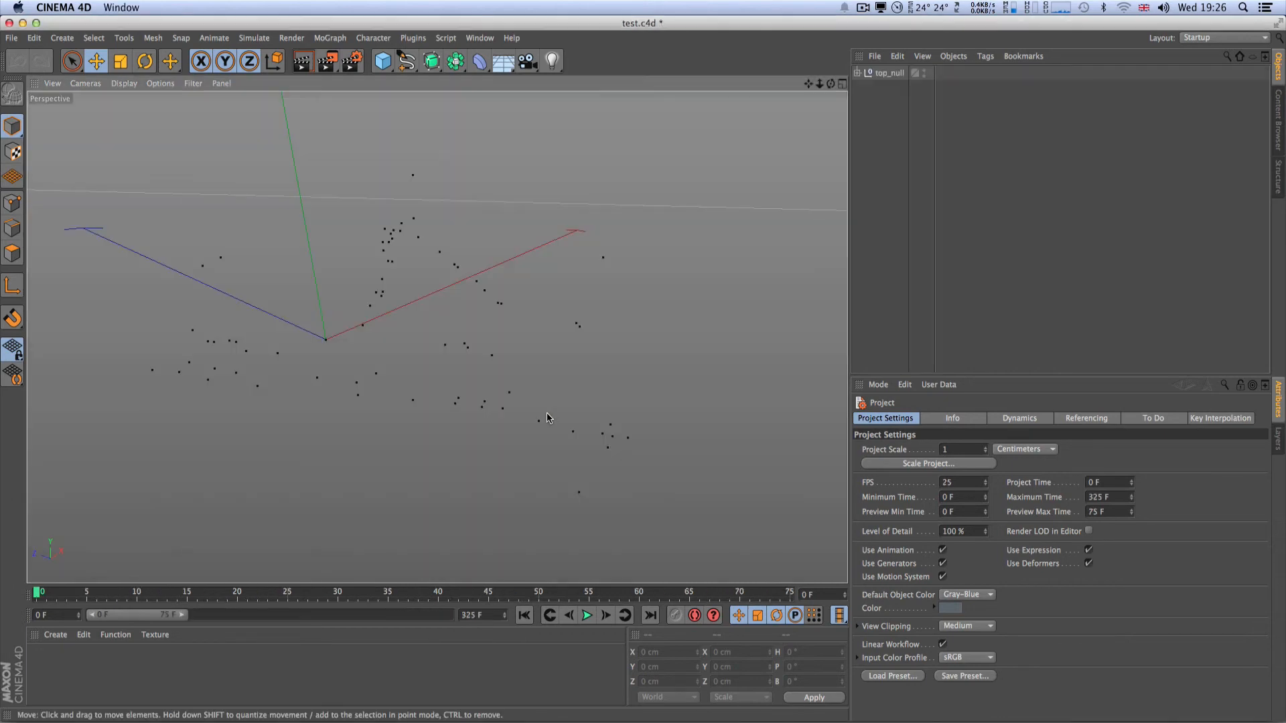